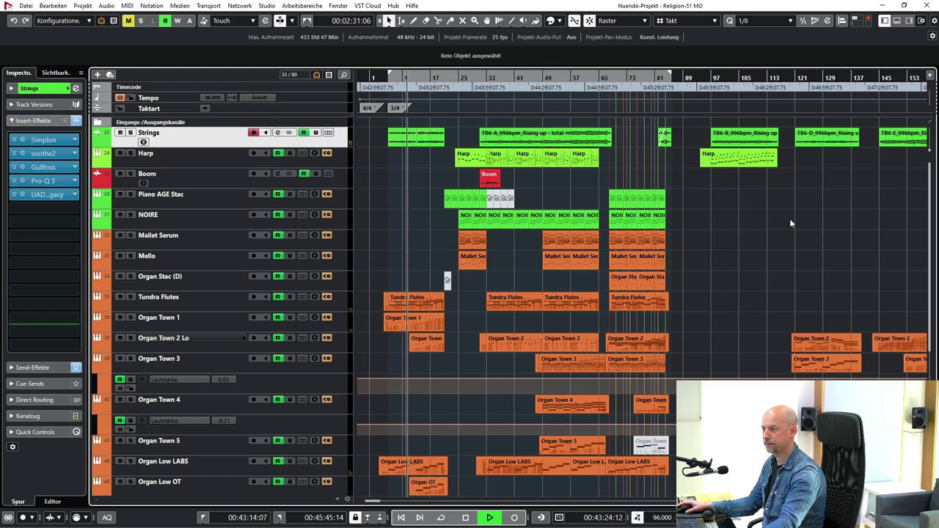
- Inspect the second Strings audio event in the Sample Editor and the first Piano AGE Stac part's notes in the Key Editor, closing both editors
{"action": "double_click", "coordinate": [437, 146]}
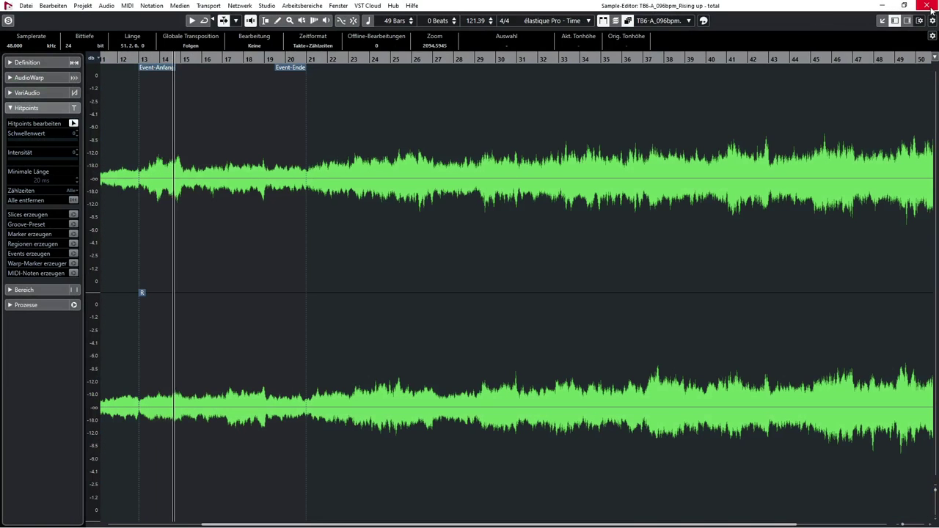
{"action": "left_click", "coordinate": [927, 5]}
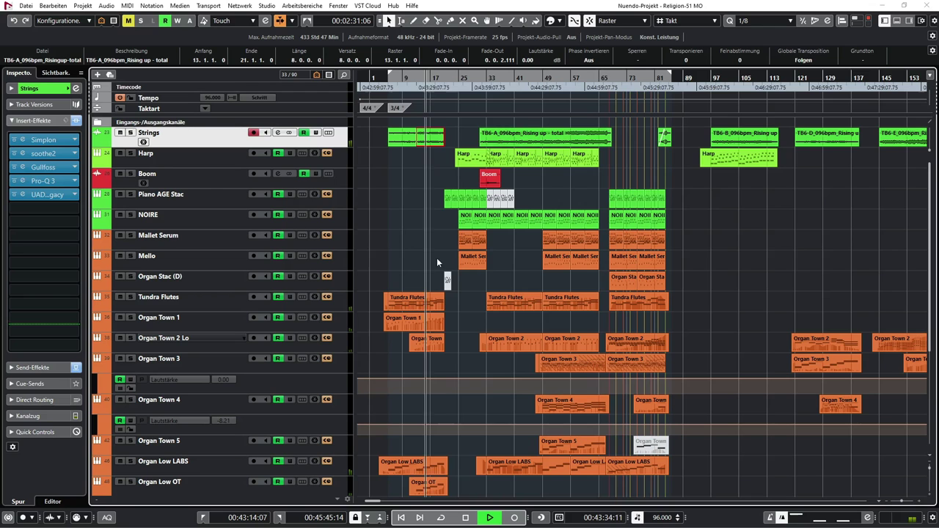
{"action": "double_click", "coordinate": [448, 199]}
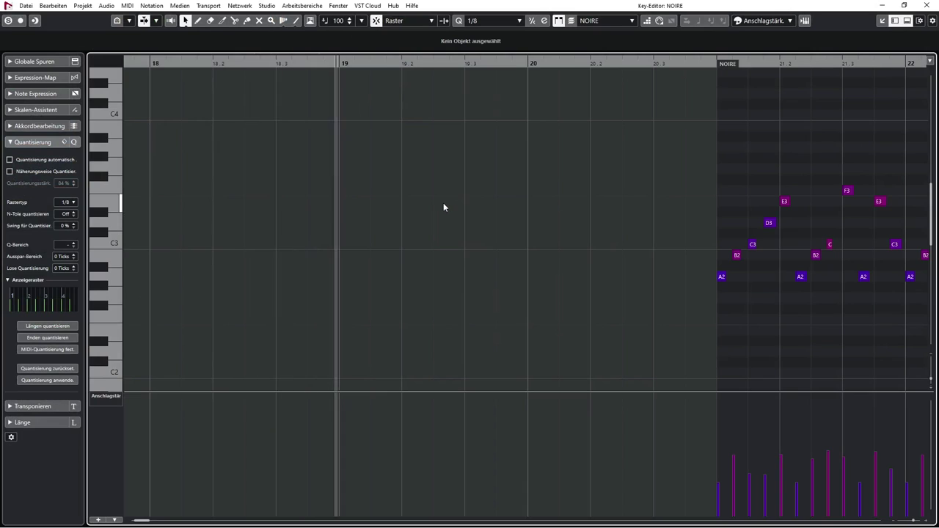
{"action": "scroll", "coordinate": [445, 202], "scroll_direction": "right", "scroll_amount": 10}
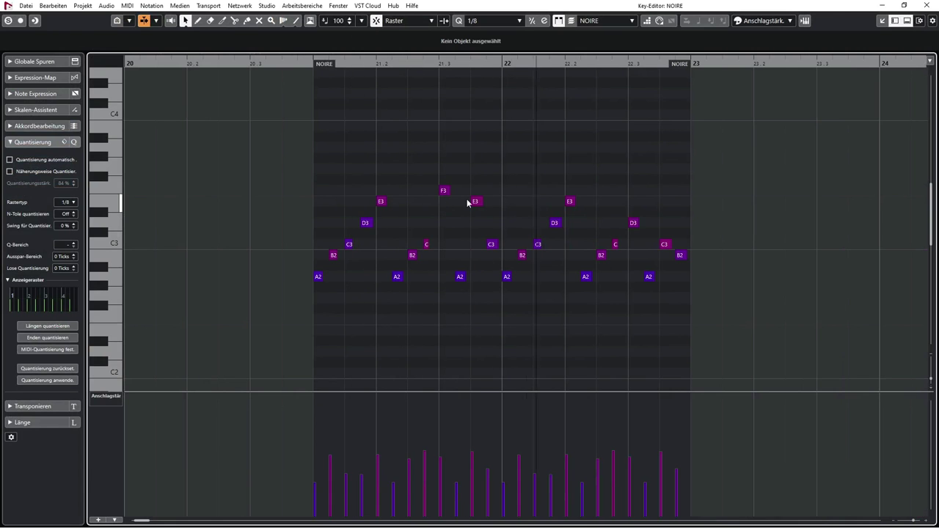
{"action": "scroll", "coordinate": [467, 203], "scroll_direction": "right", "scroll_amount": 4}
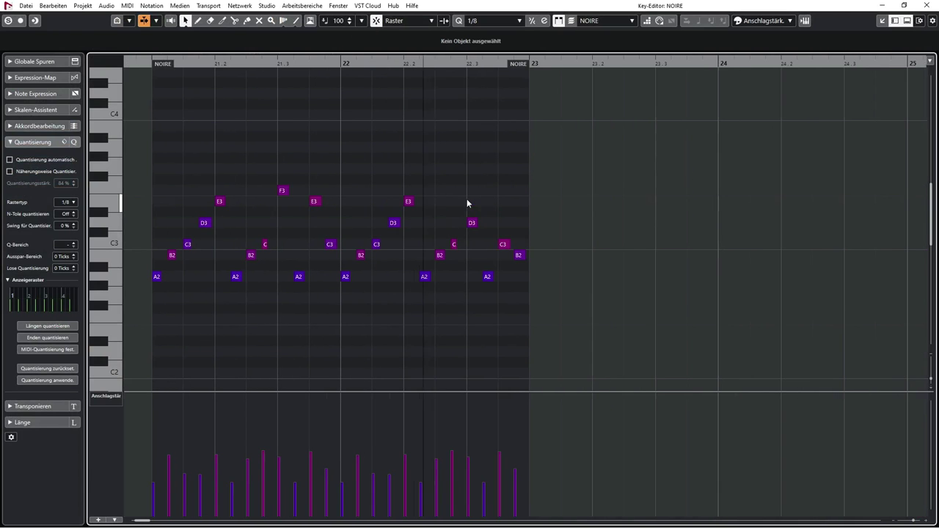
{"action": "left_click", "coordinate": [927, 5]}
- Examine the NOIRE part starting at bar 25 in the score editor, then close it
{"action": "left_click", "coordinate": [465, 223]}
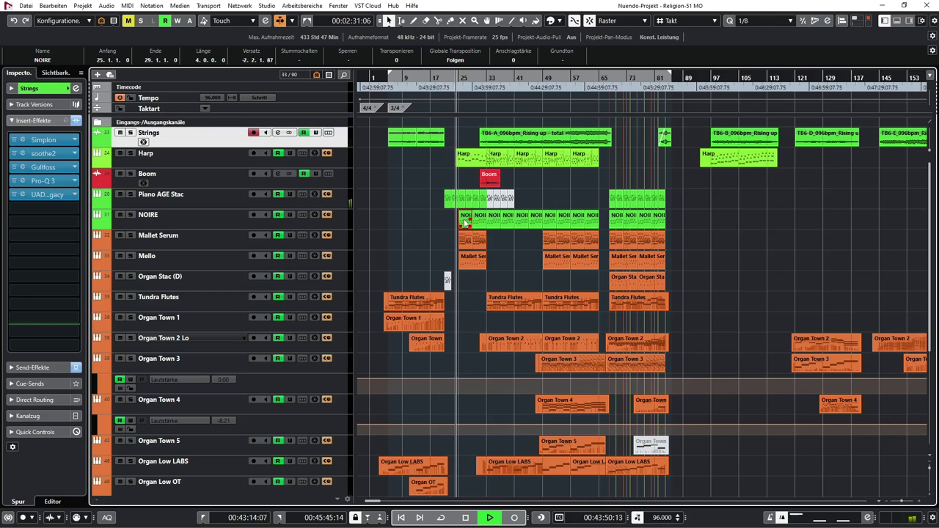
{"action": "key", "text": "ctrl+r"}
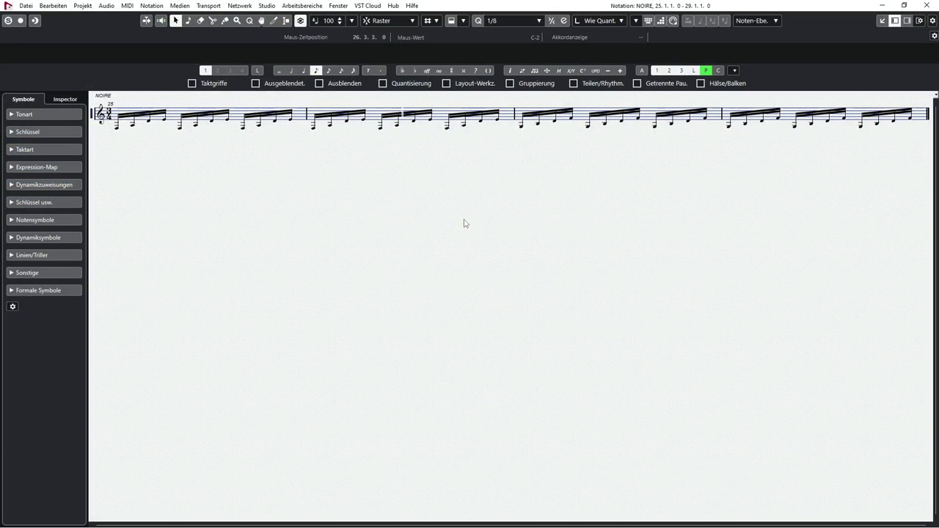
{"action": "left_click", "coordinate": [930, 5]}
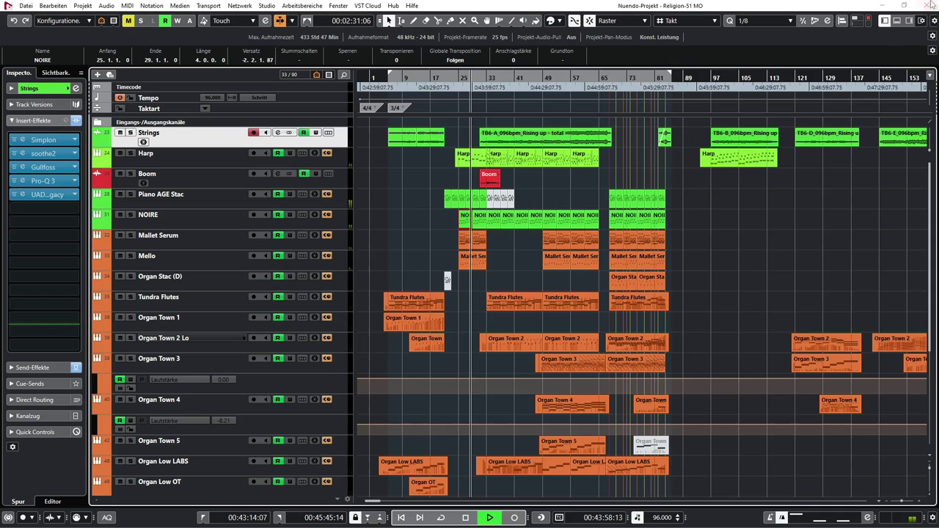
- Examine the notes of the Mallet Serum part at bar 29 and the Tundra Flutes part at bar 33 in the Key Editor
{"action": "double_click", "coordinate": [474, 237]}
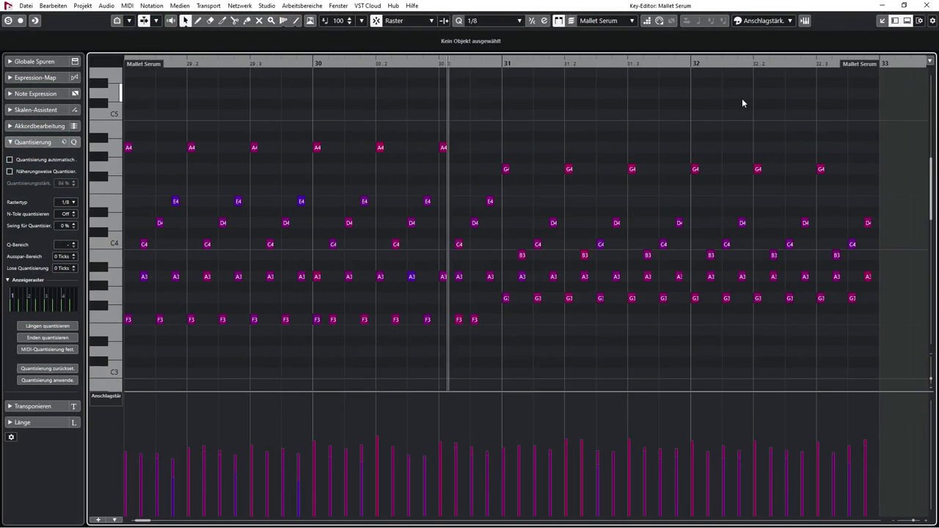
{"action": "left_click", "coordinate": [926, 5]}
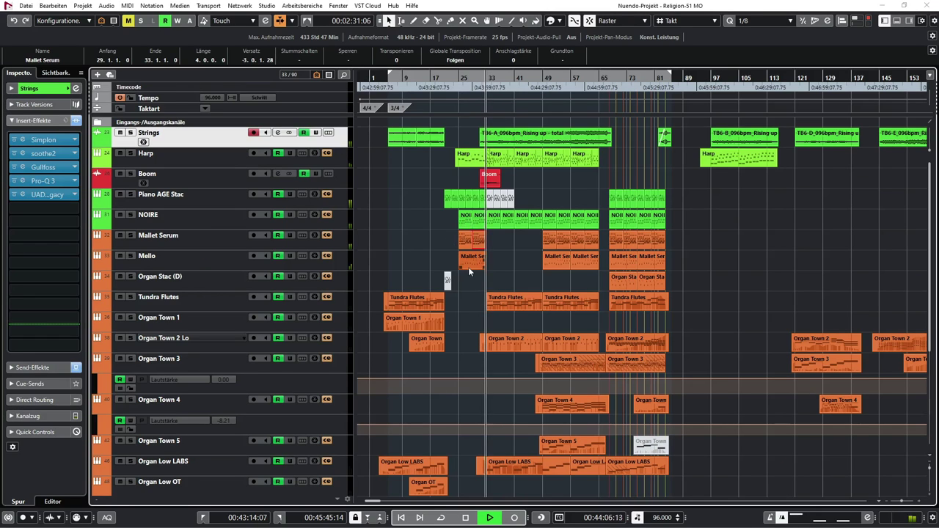
{"action": "double_click", "coordinate": [503, 304]}
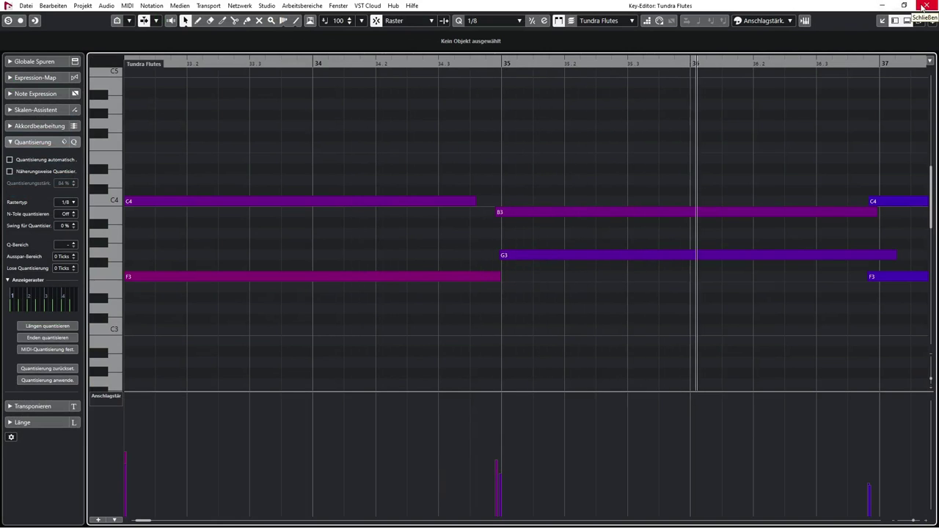
{"action": "left_click", "coordinate": [923, 6]}
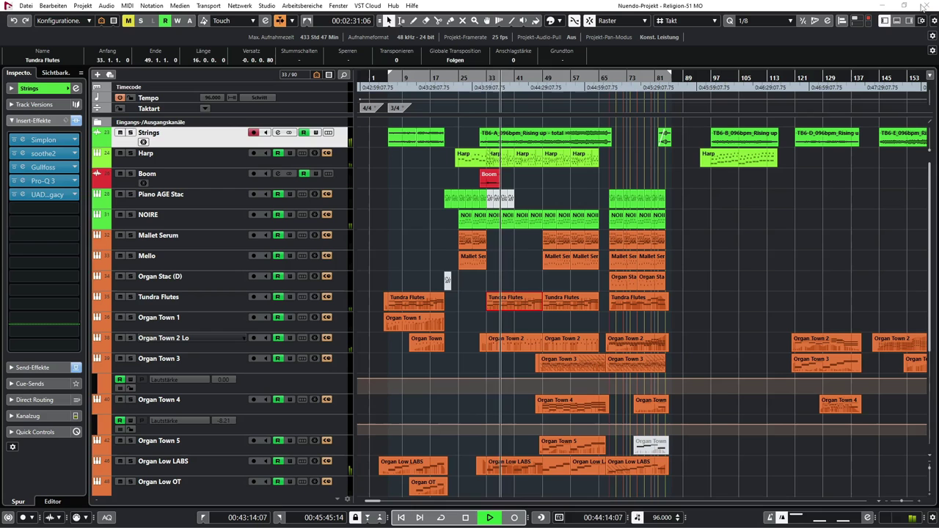
- View the instruments loaded on the Tundra Flutes and Organ Town 2 Lo tracks, closing each instrument window
{"action": "left_click", "coordinate": [167, 298]}
{"action": "key", "text": "F11"}
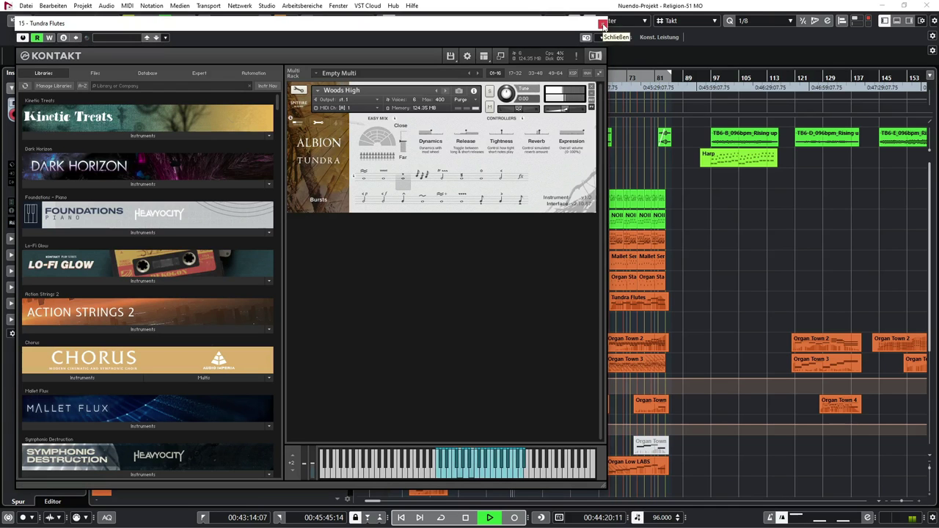
{"action": "left_click", "coordinate": [601, 25]}
{"action": "left_click", "coordinate": [201, 342]}
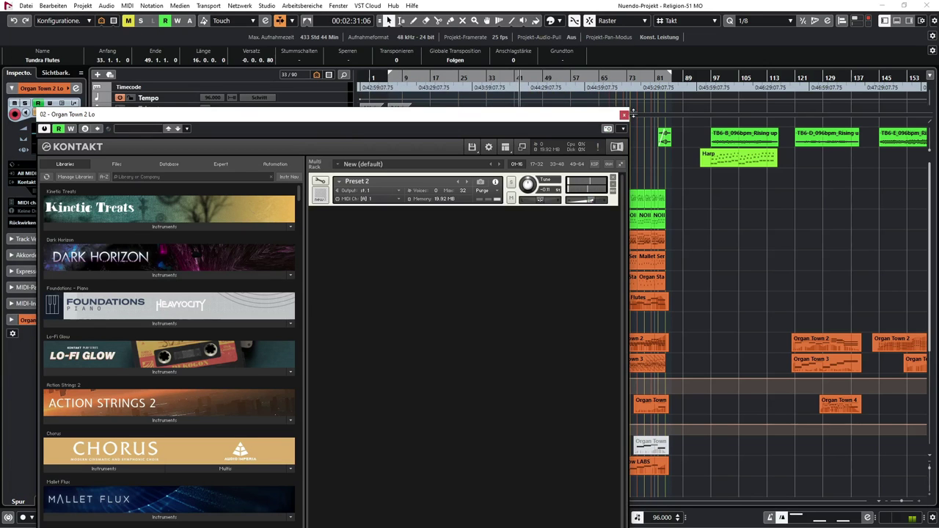
{"action": "left_click", "coordinate": [624, 115]}
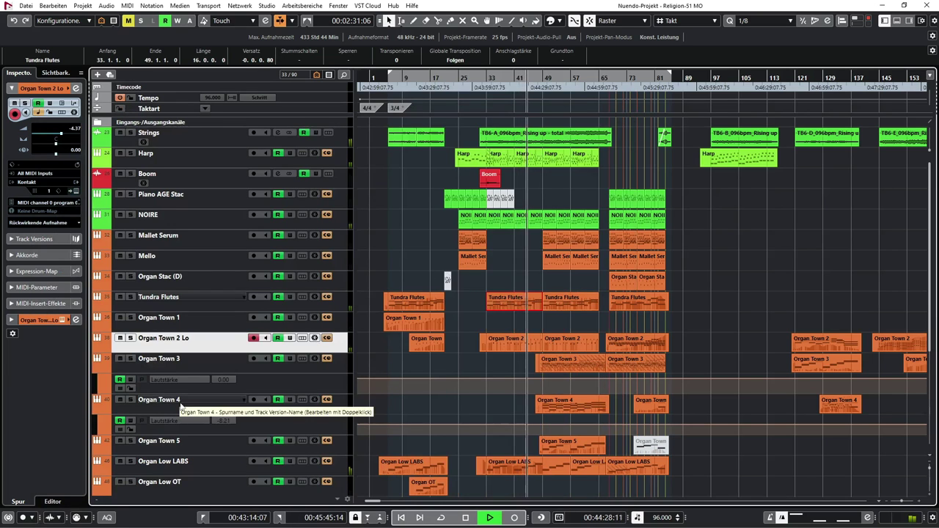
- View the instruments loaded on the Organ Low LABS and Organ Low OT tracks, closing each instrument window
{"action": "left_click", "coordinate": [190, 462]}
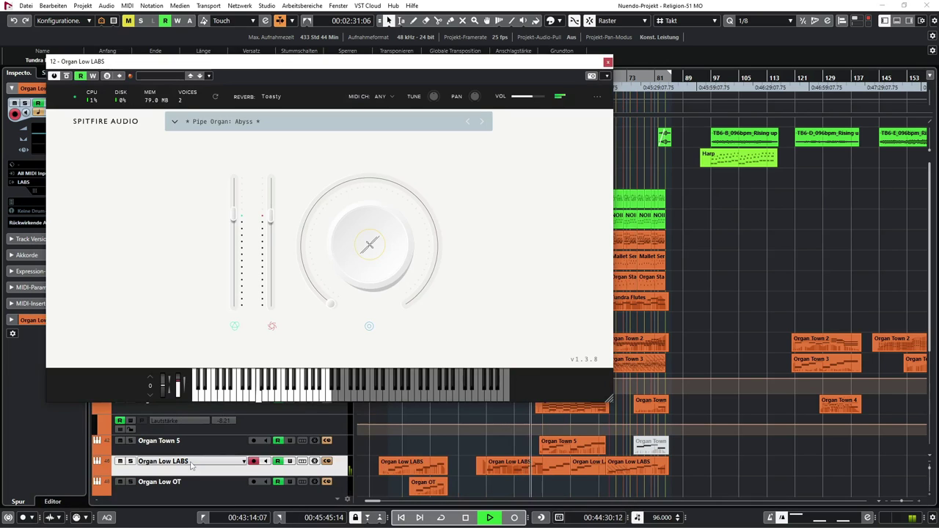
{"action": "left_click", "coordinate": [608, 63]}
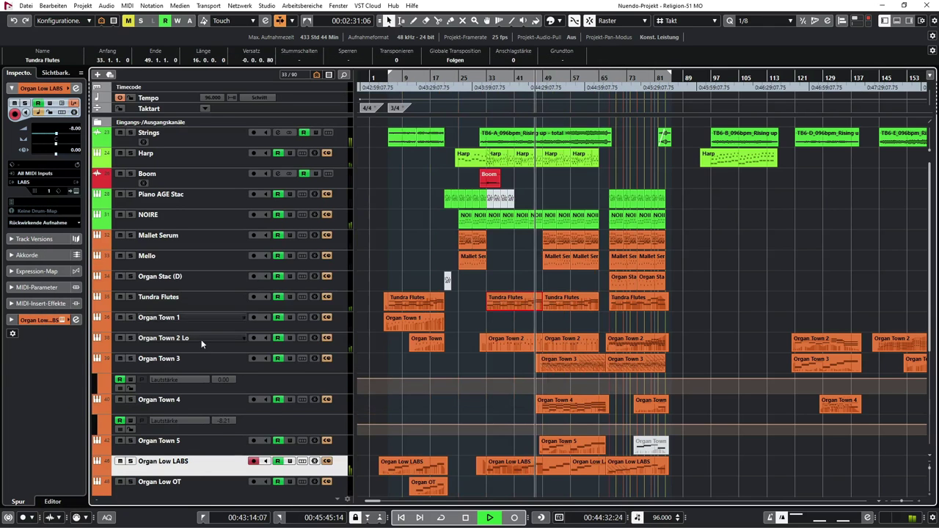
{"action": "left_click", "coordinate": [207, 482]}
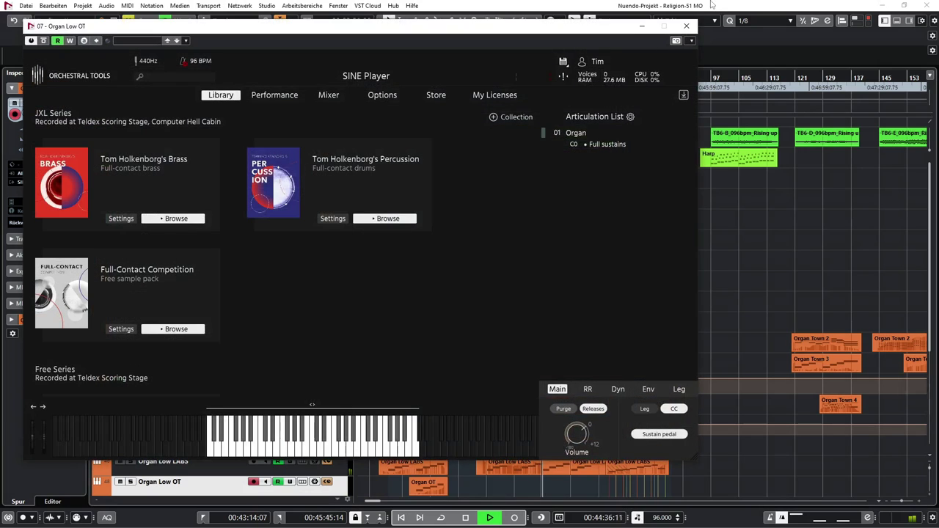
{"action": "left_click", "coordinate": [687, 27]}
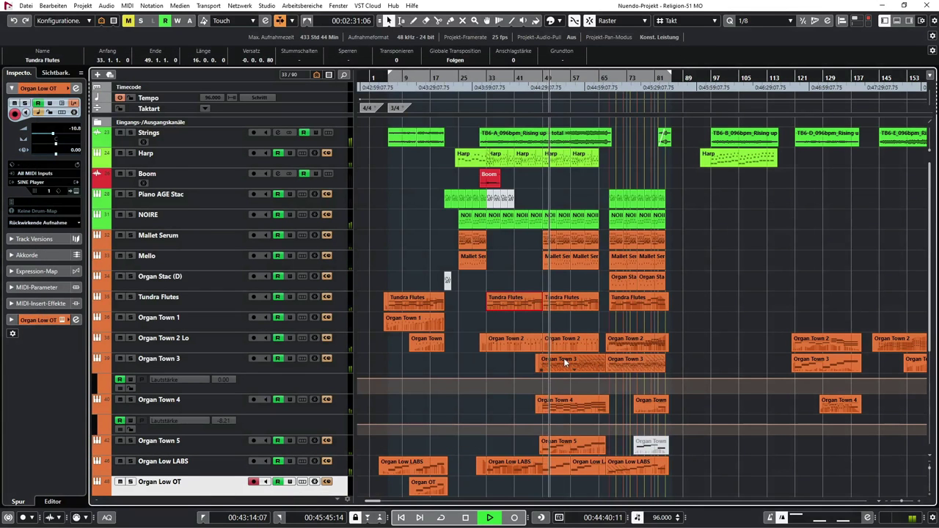
- Examine the Organ Town 3 part starting at bar 47 in the Key Editor and as notation, closing both editors
{"action": "left_click_drag", "start_coordinate": [506, 364], "coordinate": [575, 365]}
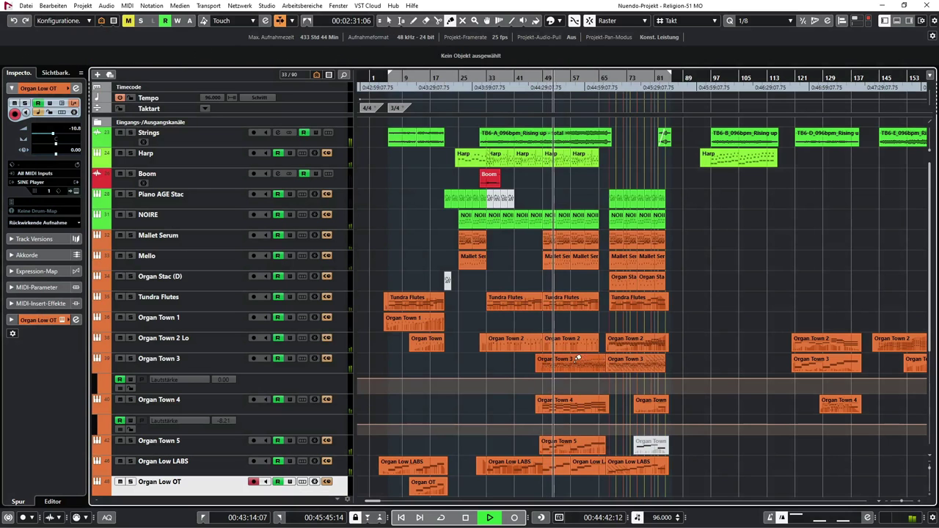
{"action": "double_click", "coordinate": [575, 365]}
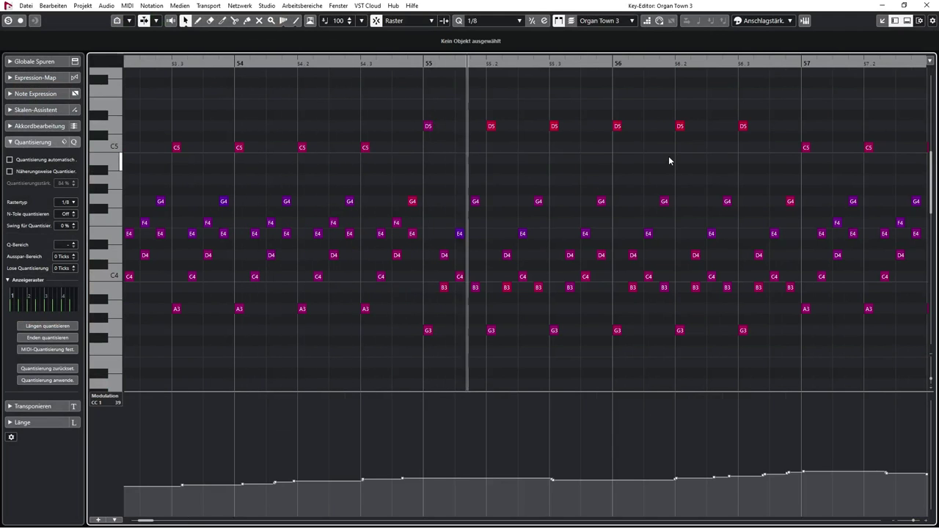
{"action": "left_click", "coordinate": [927, 8]}
{"action": "key", "text": "ctrl+r"}
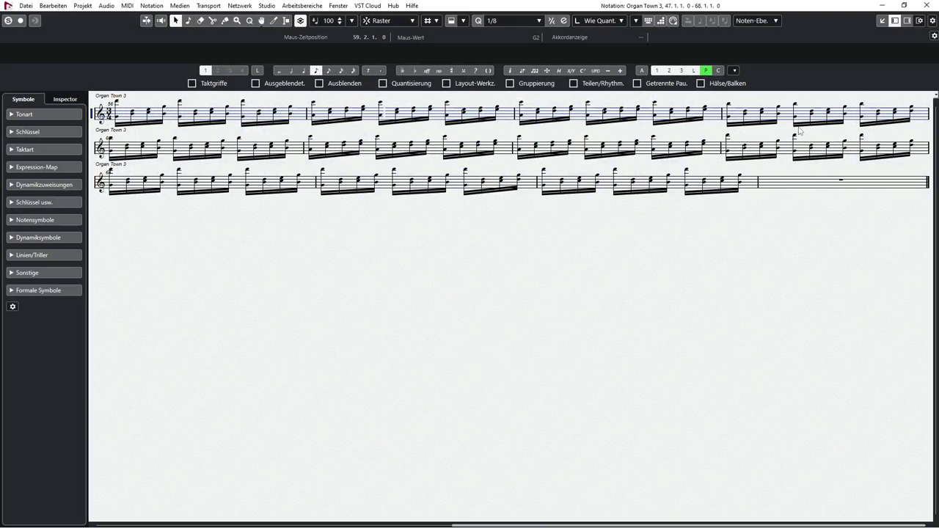
{"action": "left_click", "coordinate": [926, 6]}
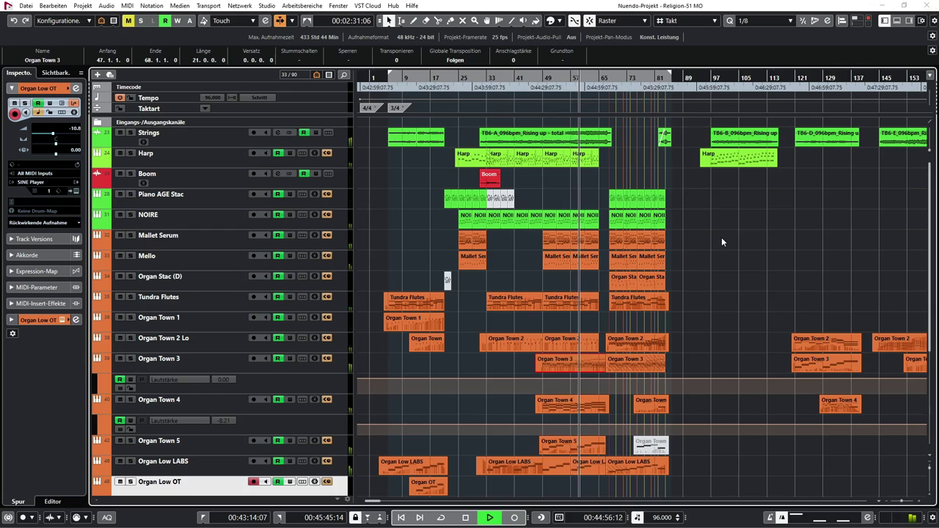
- Inspect the synth patch loaded on the Mallet Serum track and close its window
{"action": "left_click", "coordinate": [154, 246]}
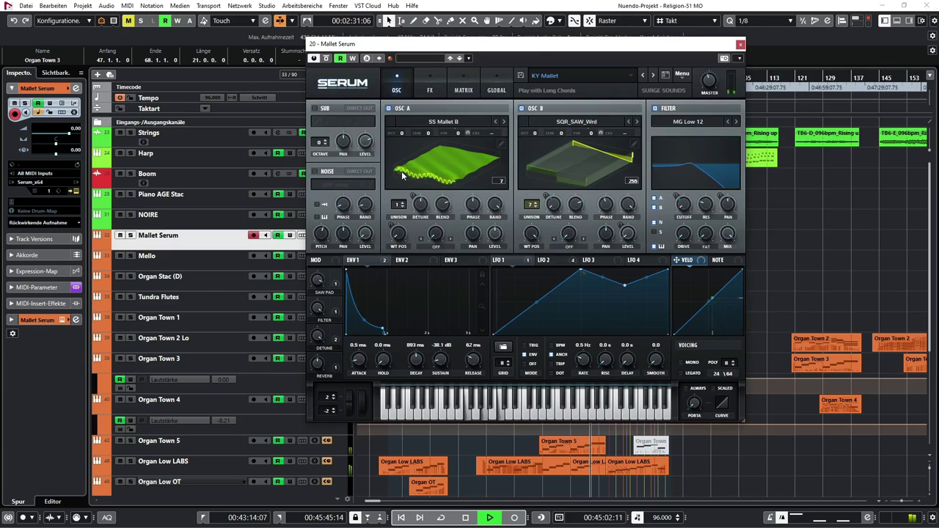
{"action": "left_click", "coordinate": [740, 46]}
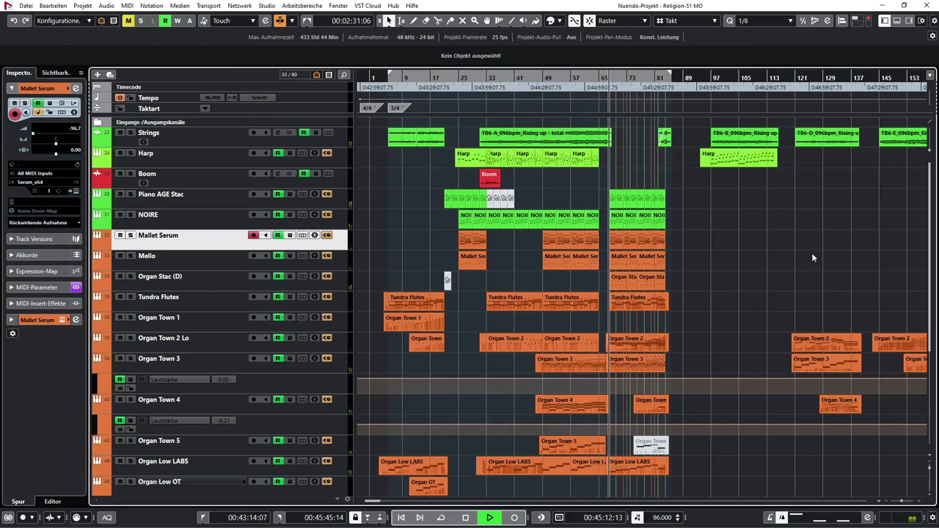
- Review the levels and insert effects of the mixer channels up to Ark 1 Men Stac, then return to the project
{"action": "key", "text": "F3"}
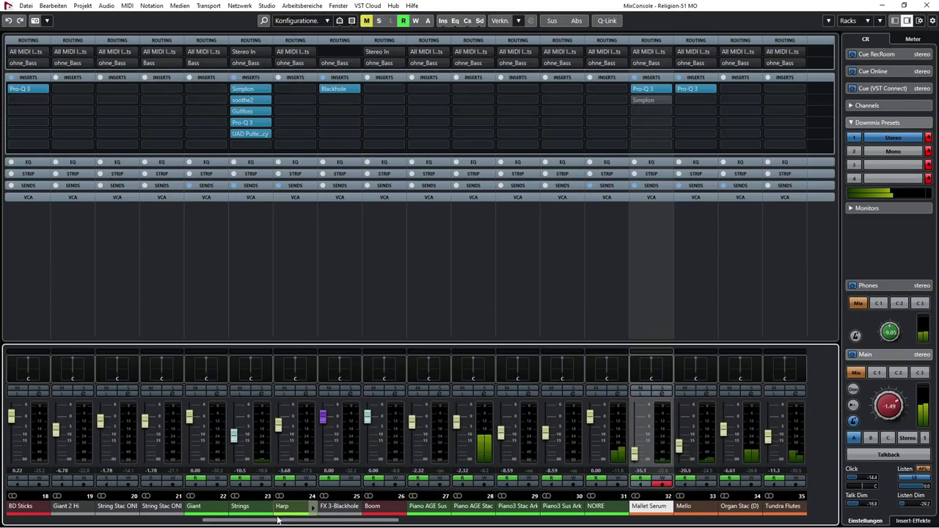
{"action": "left_click_drag", "start_coordinate": [274, 522], "coordinate": [563, 525]}
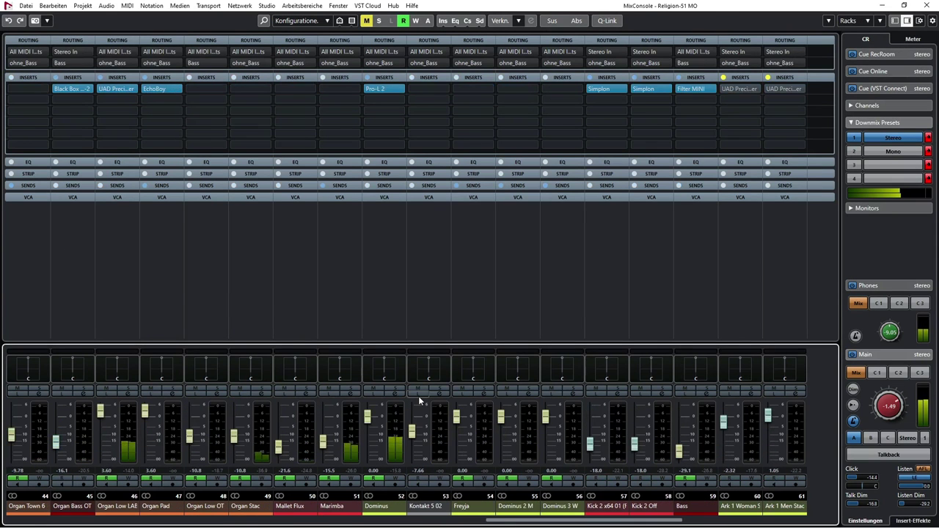
{"action": "key", "text": "F3"}
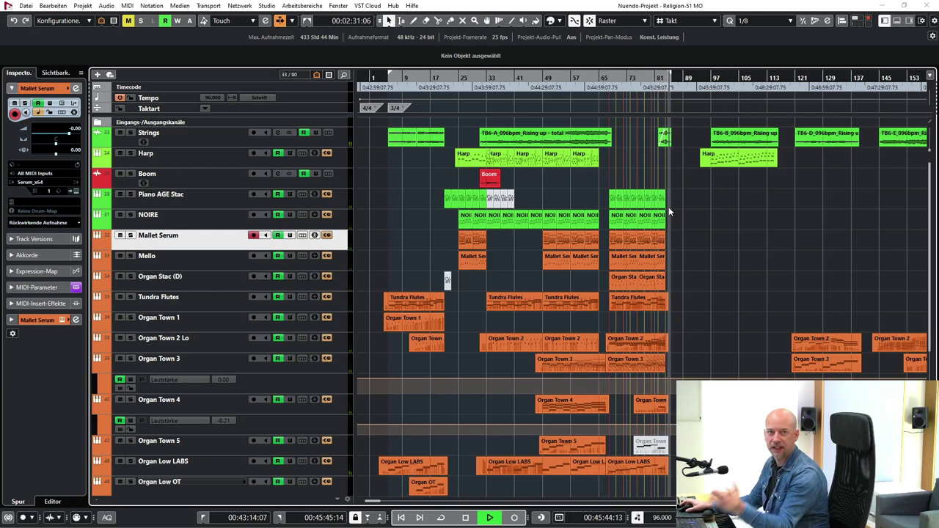
- Stop playback and select the NOIRE piano track
{"action": "key", "text": "space"}
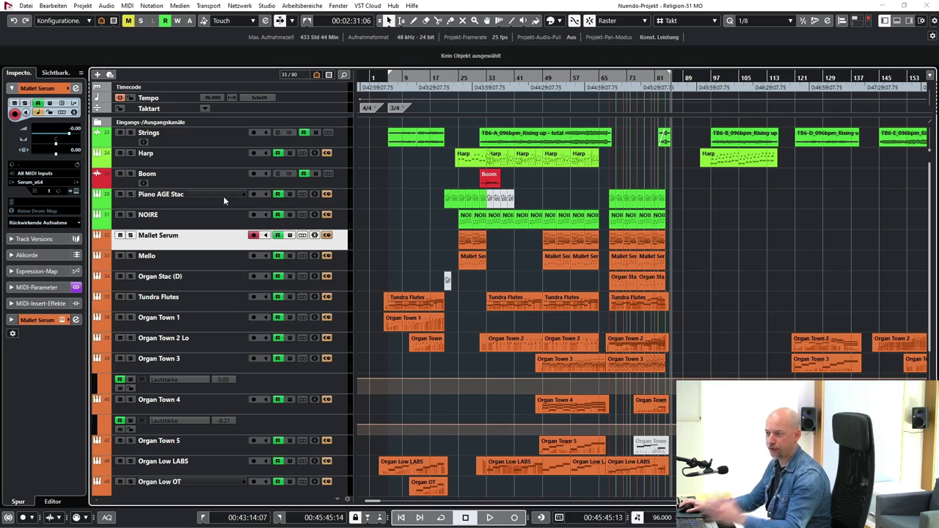
{"action": "left_click", "coordinate": [180, 217]}
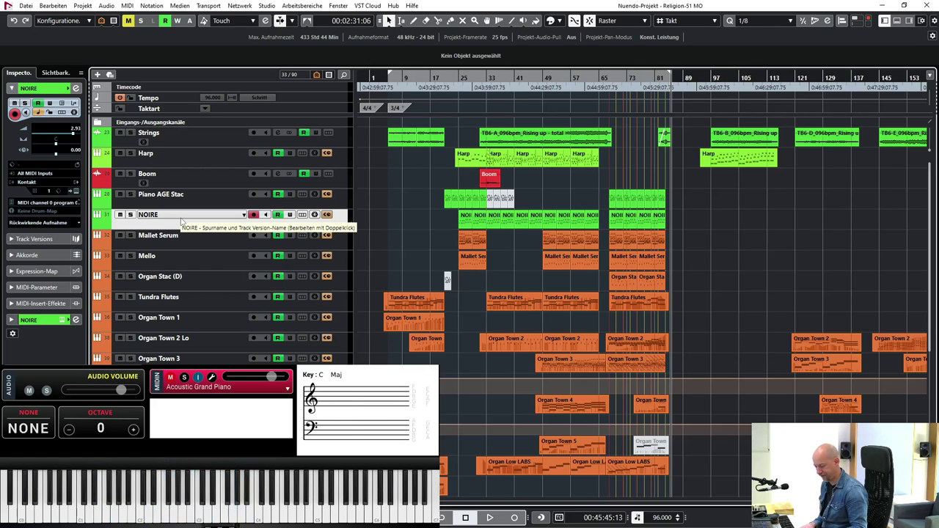
- Select the first two Strings audio events, set the locators around them and move the playhead to the left locator
{"action": "left_click", "coordinate": [192, 139]}
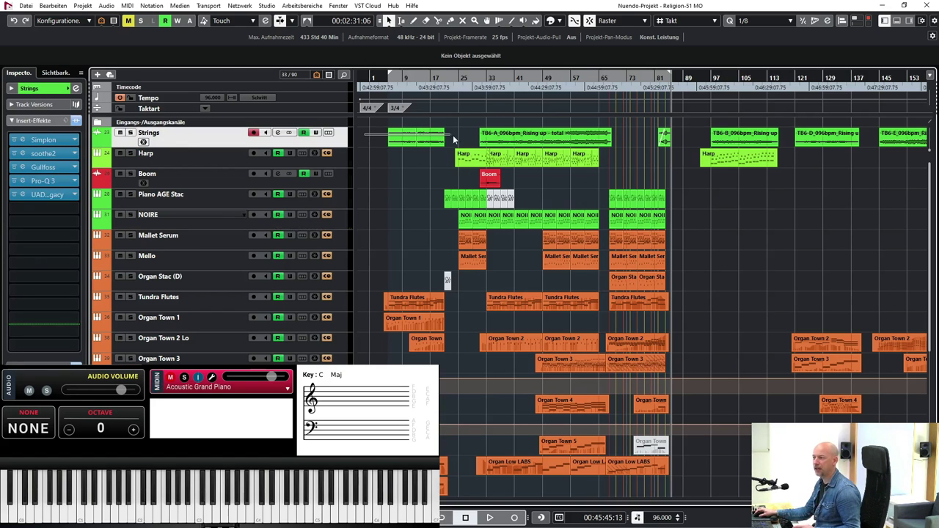
{"action": "left_click_drag", "start_coordinate": [450, 135], "coordinate": [459, 139]}
{"action": "key", "text": "p"}
{"action": "key", "text": "KP_1"}
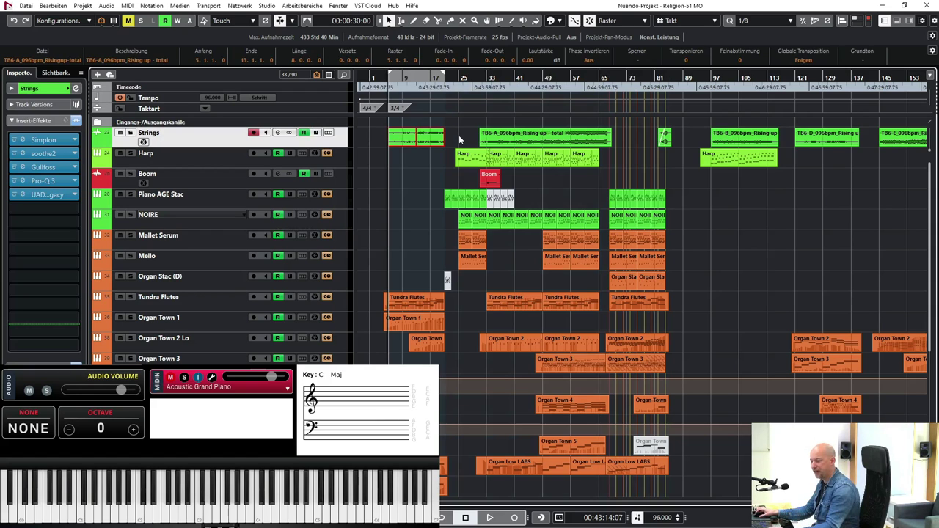
- Solo the Strings track for playback, add the NOIRE track to the solo, stop playback and select NOIRE
{"action": "key", "text": "s"}
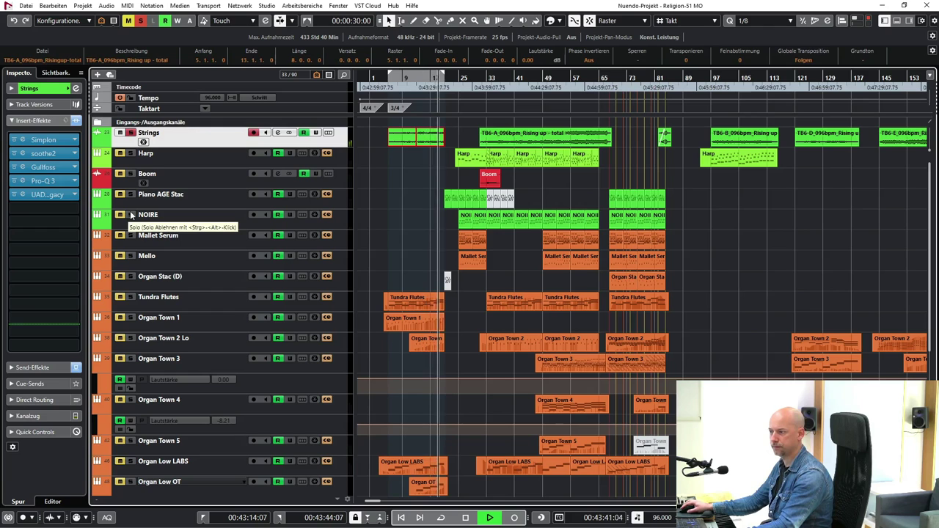
{"action": "key", "text": "space"}
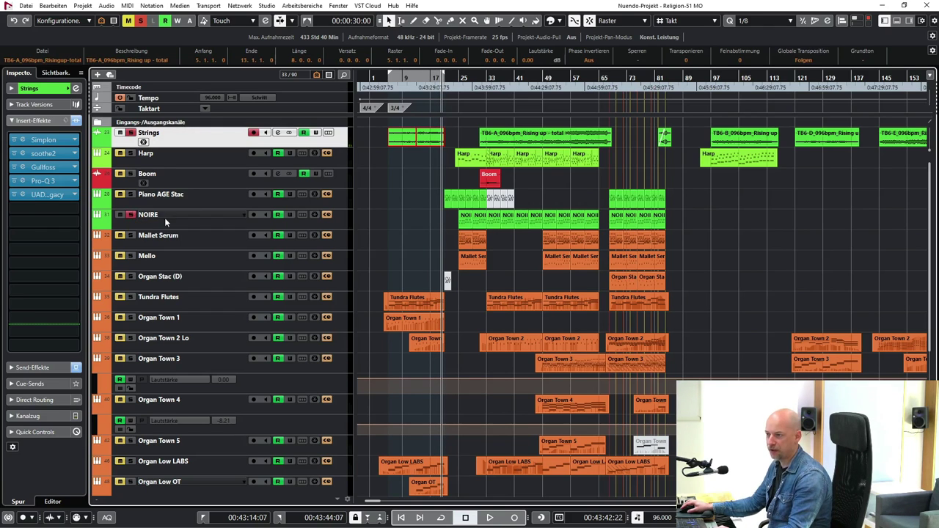
{"action": "left_click", "coordinate": [165, 218]}
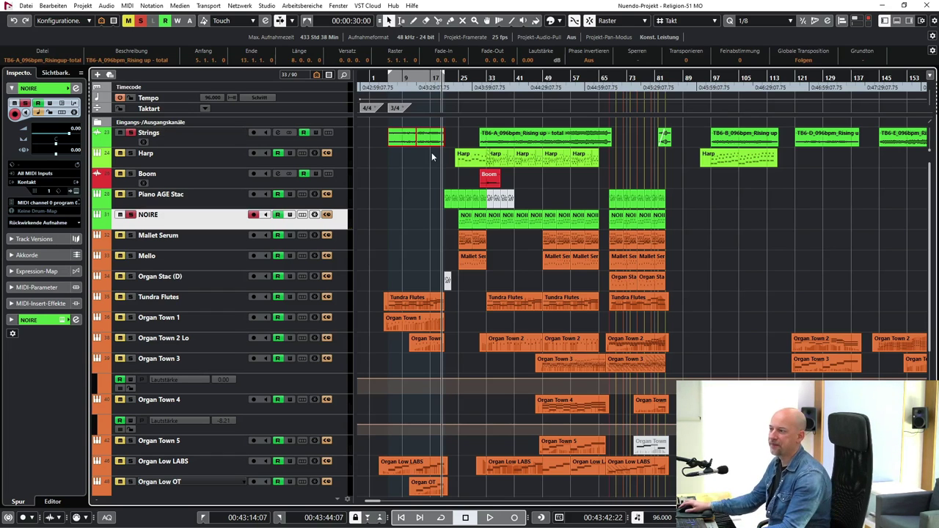
- Set the locators around the TB6-A_096bpm_Rising up - total event, select the Strings track and move the playhead to the left locator
{"action": "left_click_drag", "start_coordinate": [468, 129], "coordinate": [564, 141]}
{"action": "key", "text": "p"}
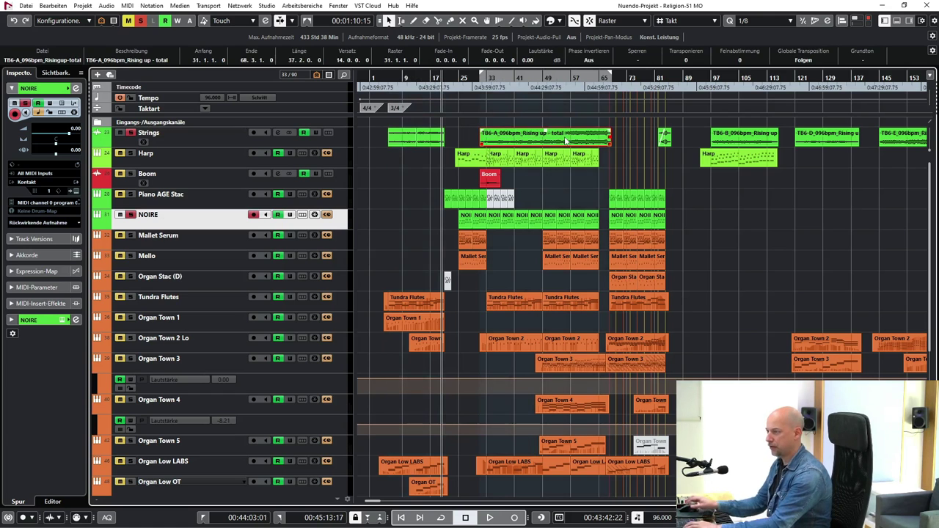
{"action": "left_click", "coordinate": [192, 144]}
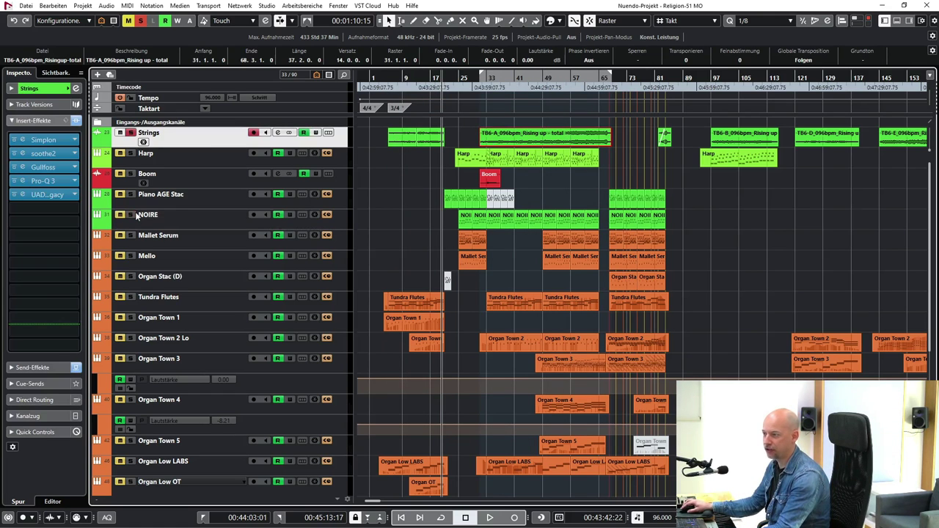
{"action": "key", "text": "KP_1"}
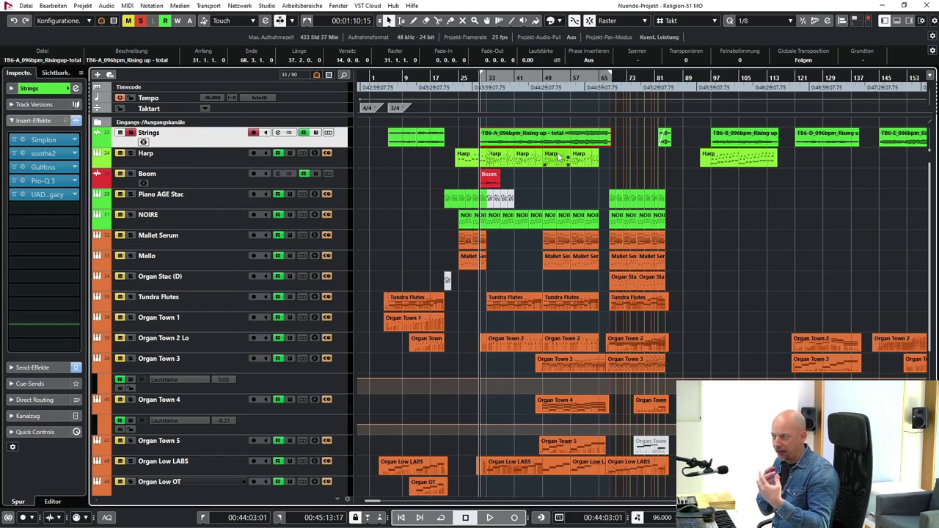
- Play the soloed Strings passage, enlarge its track for a closer look at the waveform, restore the compact track height and stop playback
{"action": "key", "text": "space"}
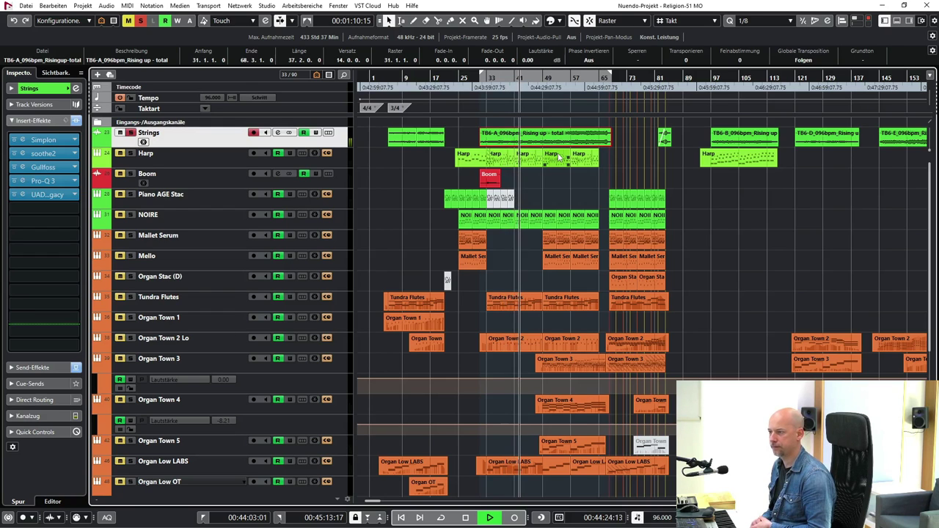
{"action": "key", "text": "ctrl+Down"}
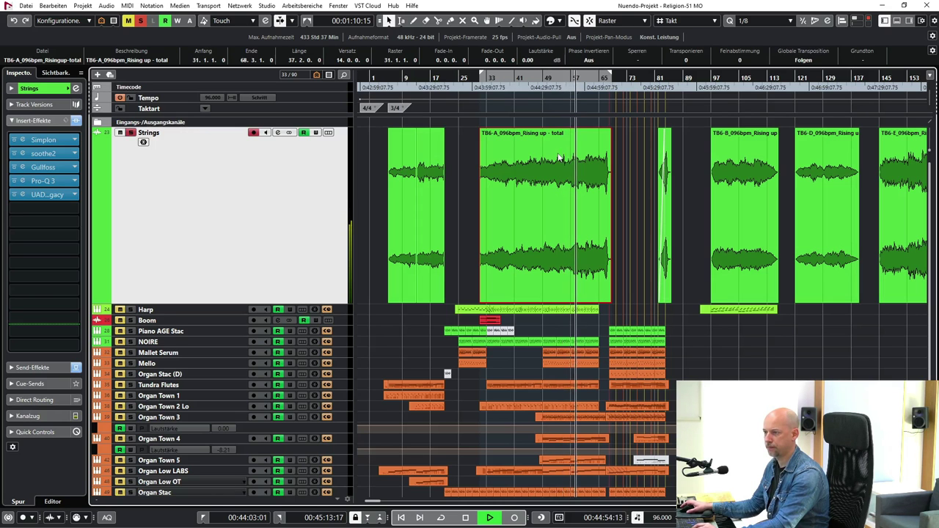
{"action": "key", "text": "z"}
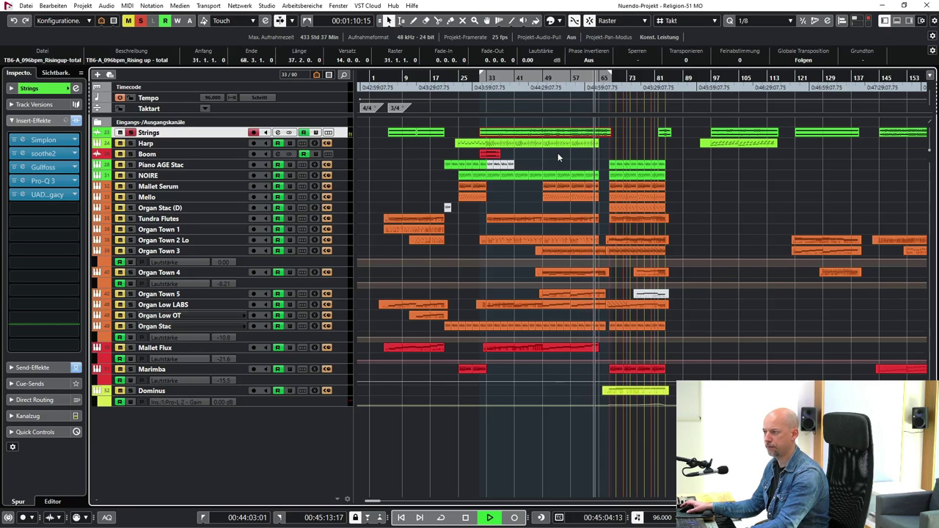
{"action": "key", "text": "space"}
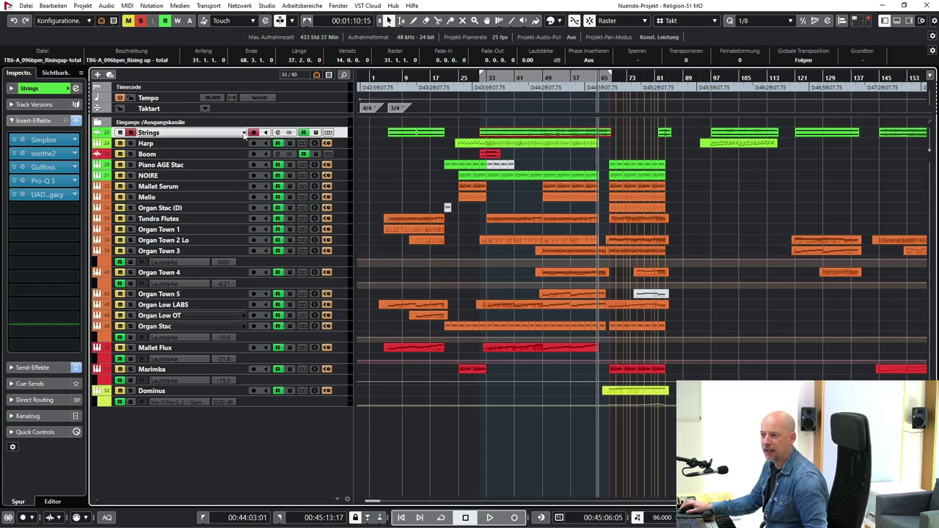
- Inspect the settings of the Strings insert effects one by one: Simplon, soothe2, Gullfoss, Pro-Q 3 and UAD Pultec EQP-1A Legacy
{"action": "left_click", "coordinate": [22, 141]}
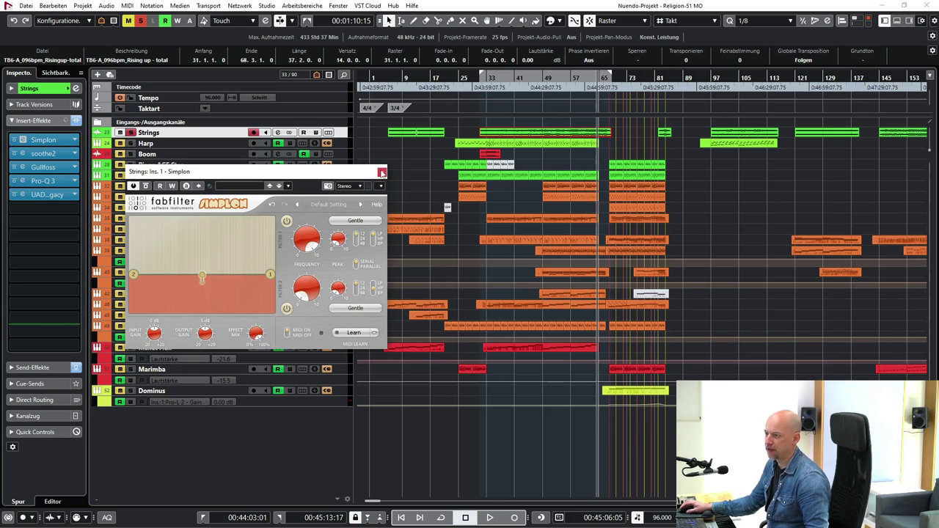
{"action": "left_click", "coordinate": [381, 173]}
{"action": "left_click", "coordinate": [35, 152]}
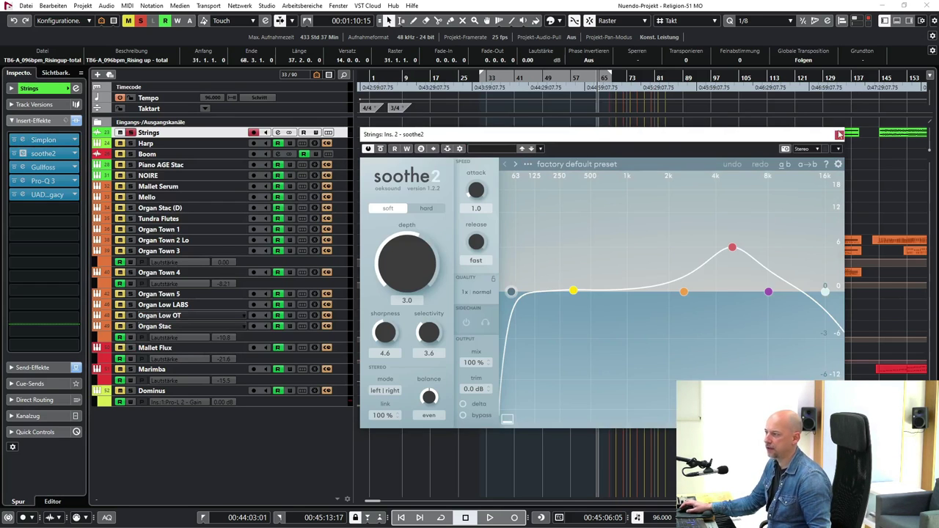
{"action": "left_click", "coordinate": [839, 135]}
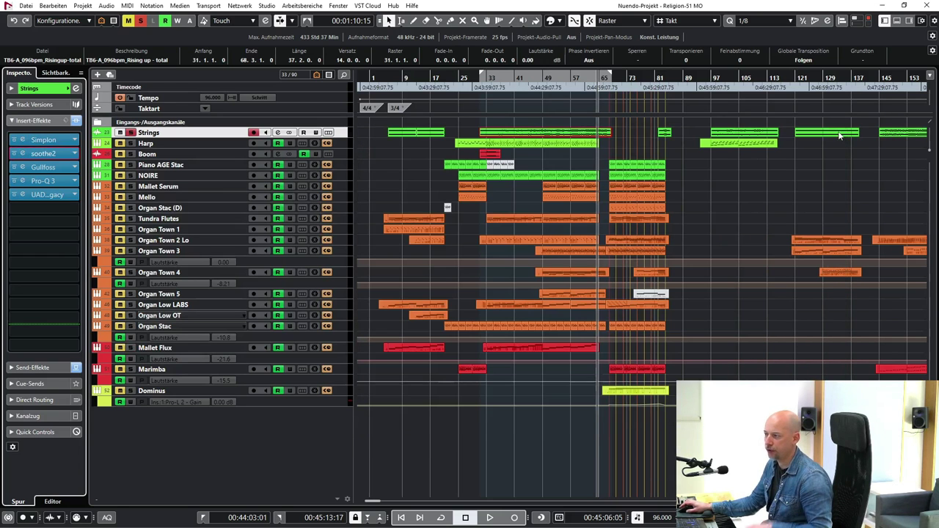
{"action": "left_click", "coordinate": [35, 168]}
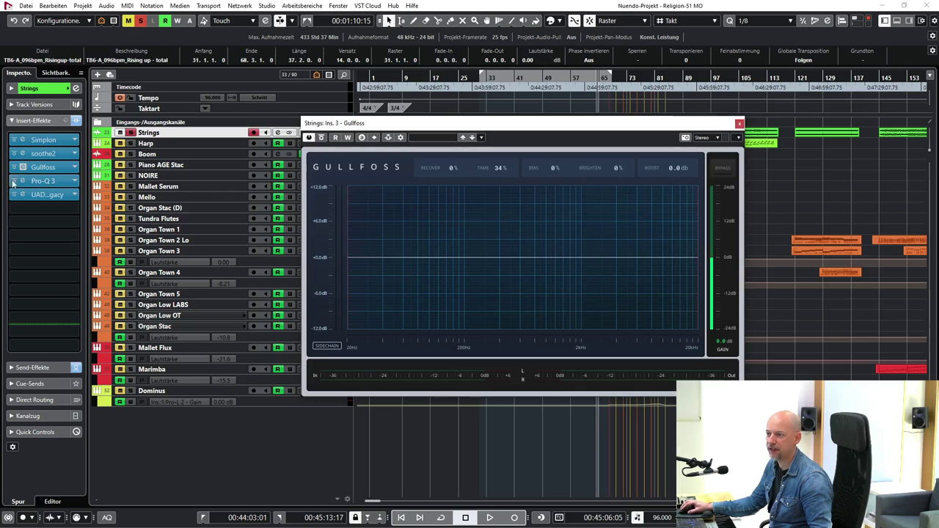
{"action": "left_click", "coordinate": [739, 123]}
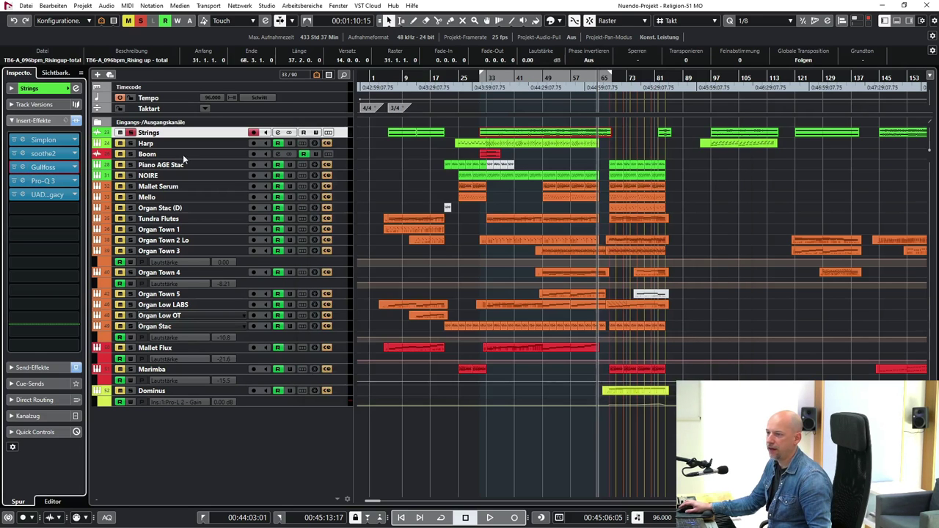
{"action": "left_click", "coordinate": [24, 183]}
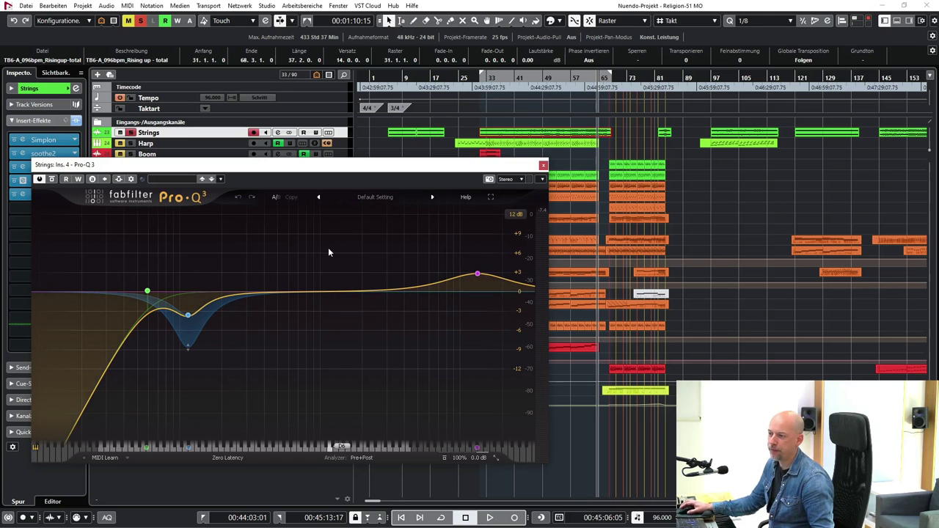
{"action": "left_click", "coordinate": [542, 166]}
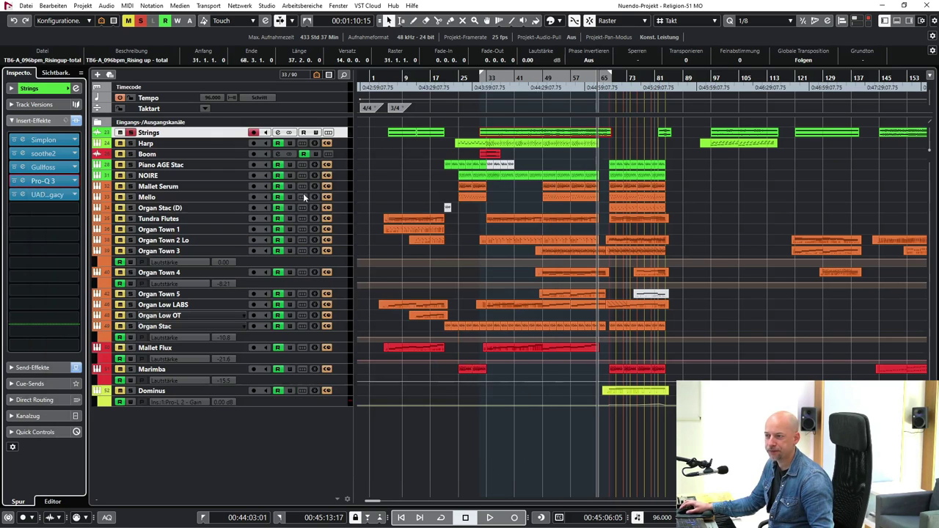
{"action": "left_click", "coordinate": [25, 197]}
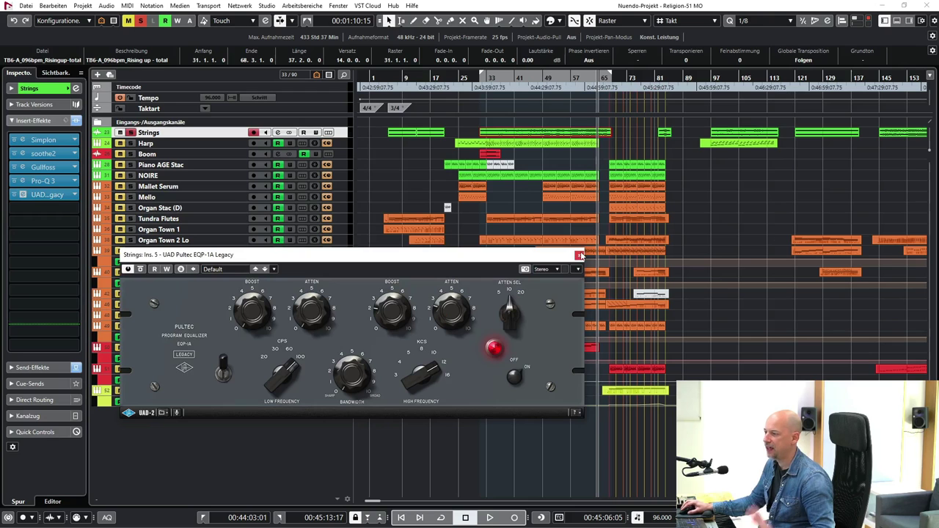
{"action": "left_click", "coordinate": [579, 254]}
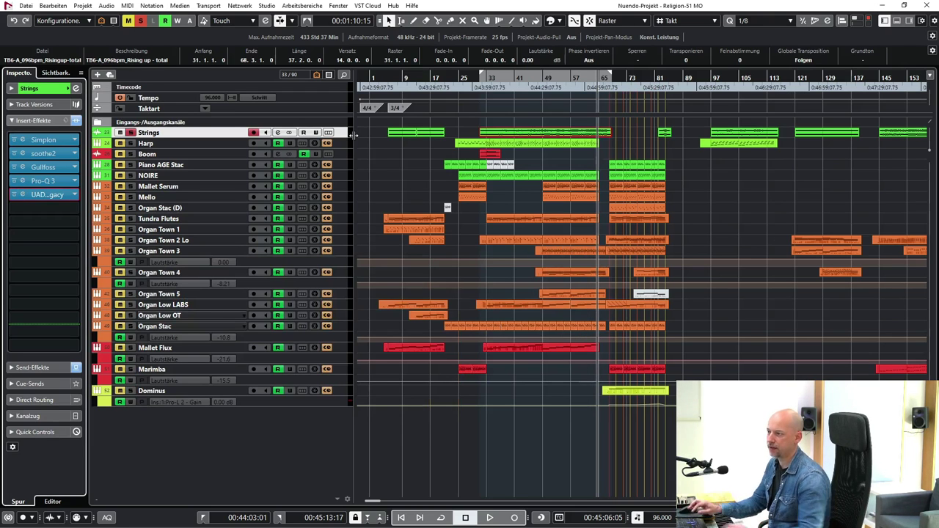
- Play the Strings from 00:44:06:20, compare the sound with and without insert effects, and stop with the inserts bypassed
{"action": "left_click_drag", "start_coordinate": [369, 126], "coordinate": [450, 142]}
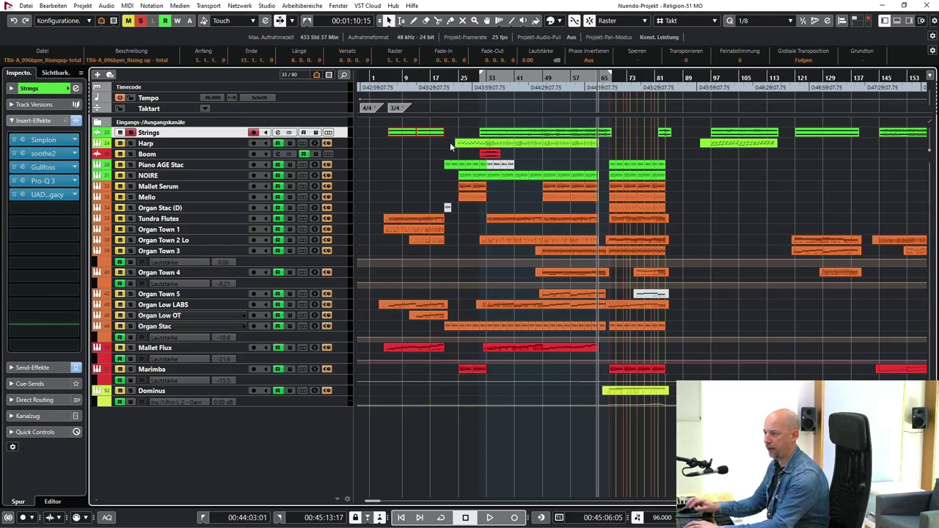
{"action": "left_click", "coordinate": [486, 77]}
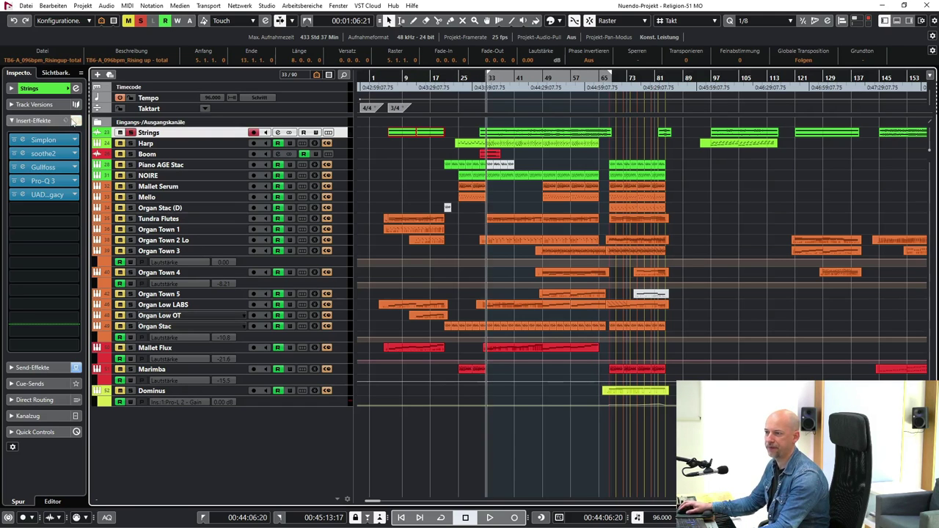
{"action": "left_click", "coordinate": [76, 121]}
{"action": "key", "text": "space"}
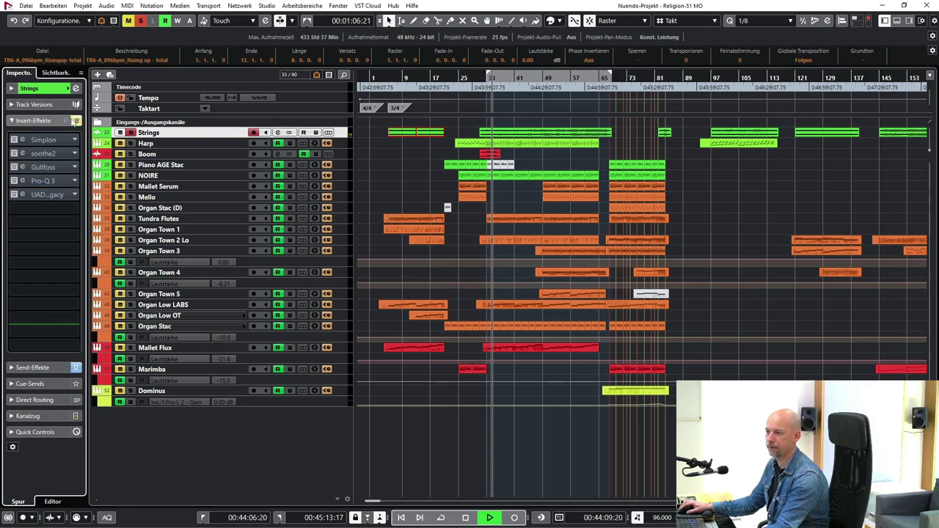
{"action": "left_click", "coordinate": [76, 120]}
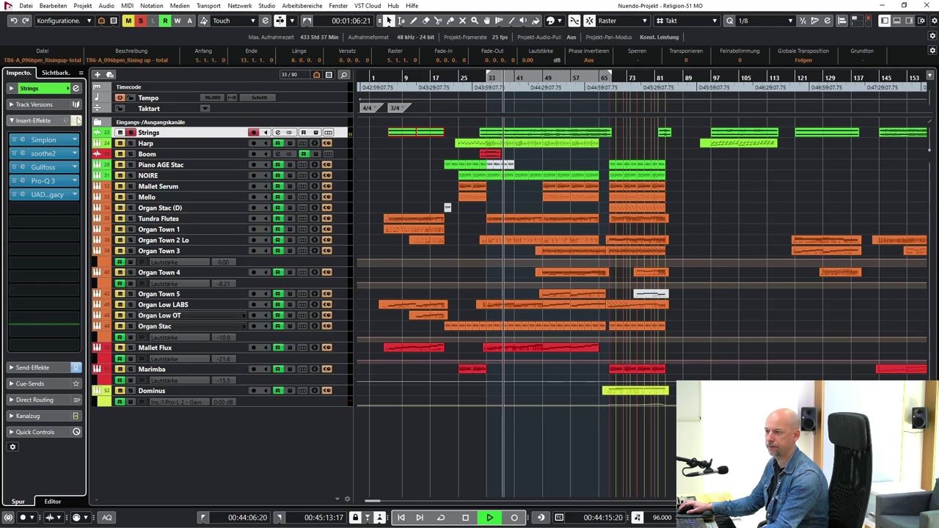
{"action": "left_click", "coordinate": [77, 120]}
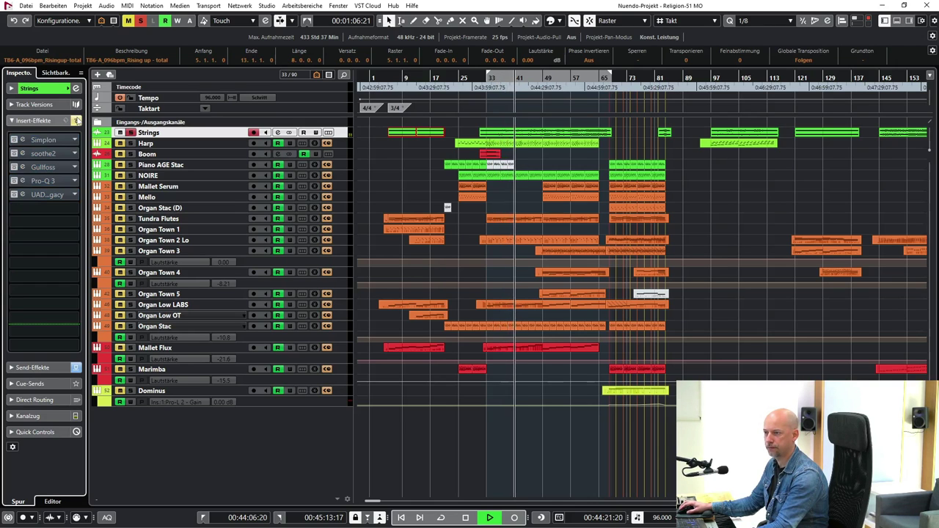
{"action": "left_click", "coordinate": [76, 120]}
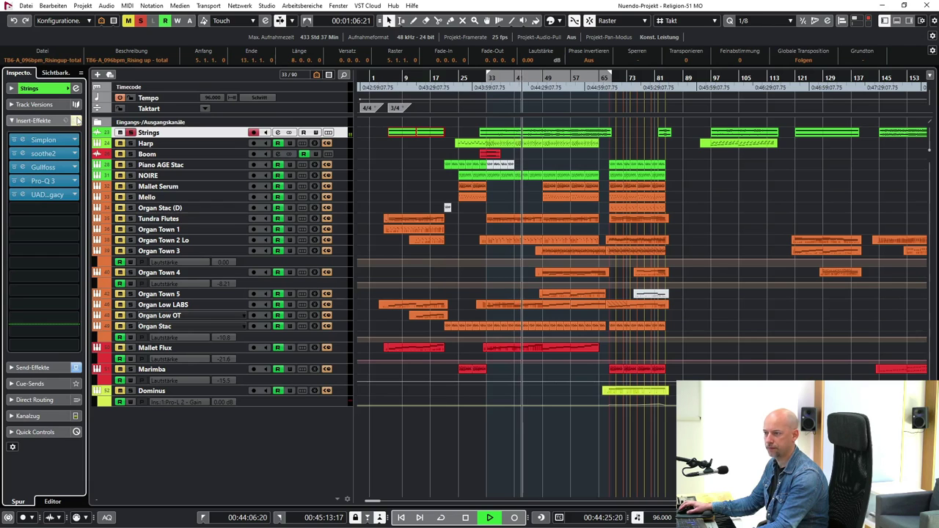
{"action": "left_click", "coordinate": [76, 120]}
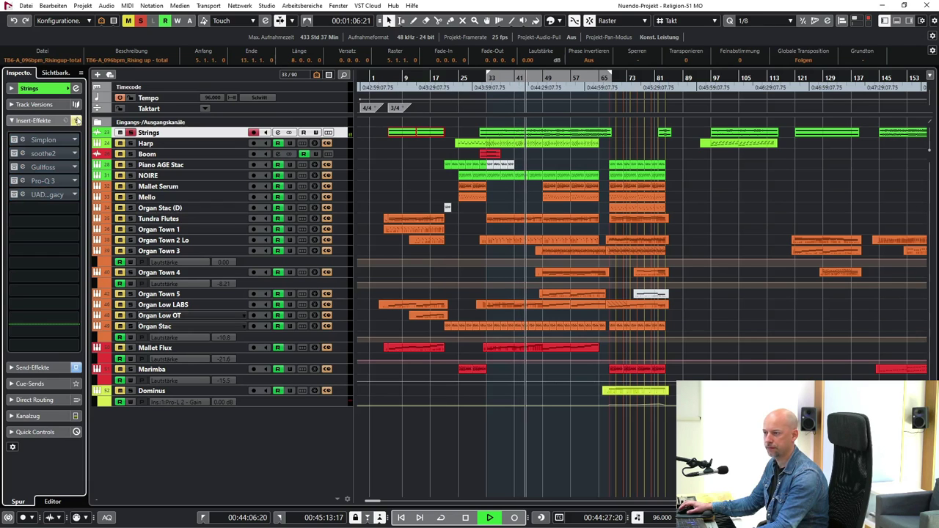
{"action": "key", "text": "space"}
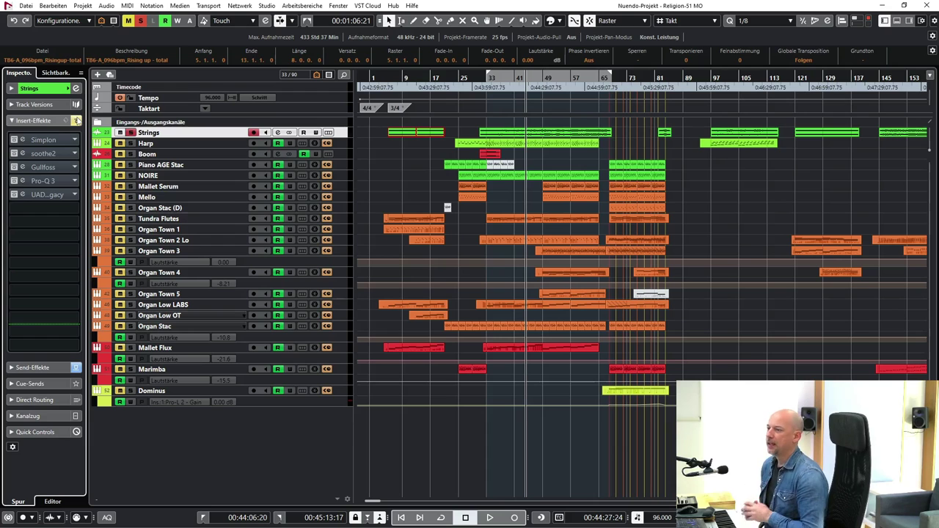
- Turn off the solo on Strings and set the locators around its first two audio events
{"action": "left_click", "coordinate": [131, 133]}
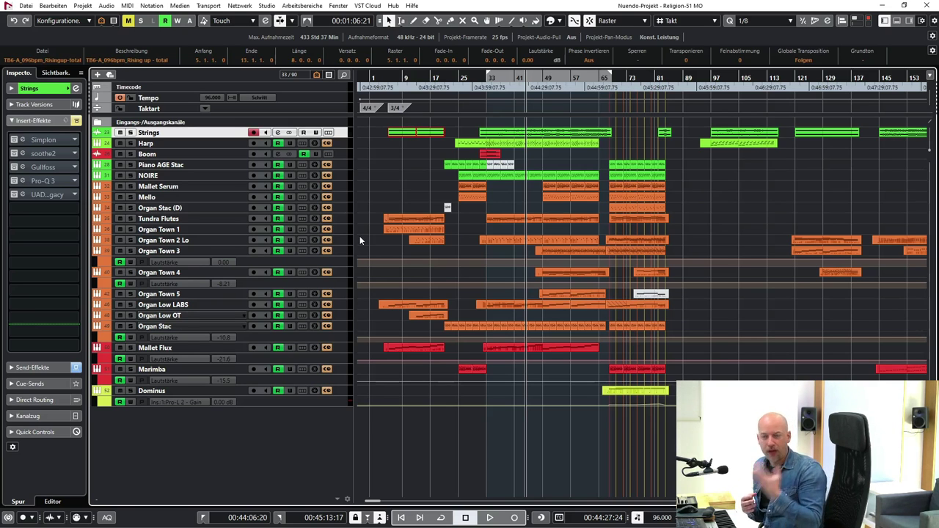
{"action": "left_click_drag", "start_coordinate": [375, 125], "coordinate": [436, 150]}
{"action": "key", "text": "p"}
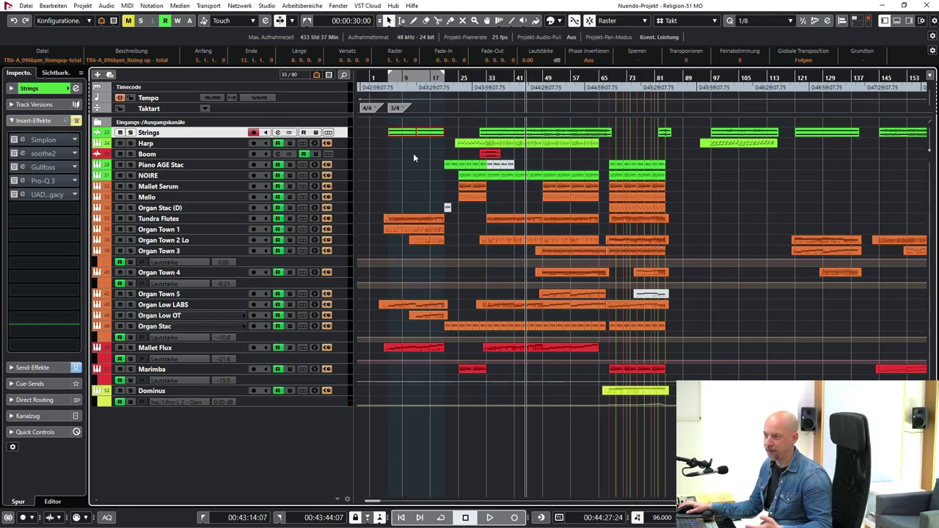
- Move the playhead to the left locator, mute the Strings track and play the opening passage without it
{"action": "left_click", "coordinate": [388, 194]}
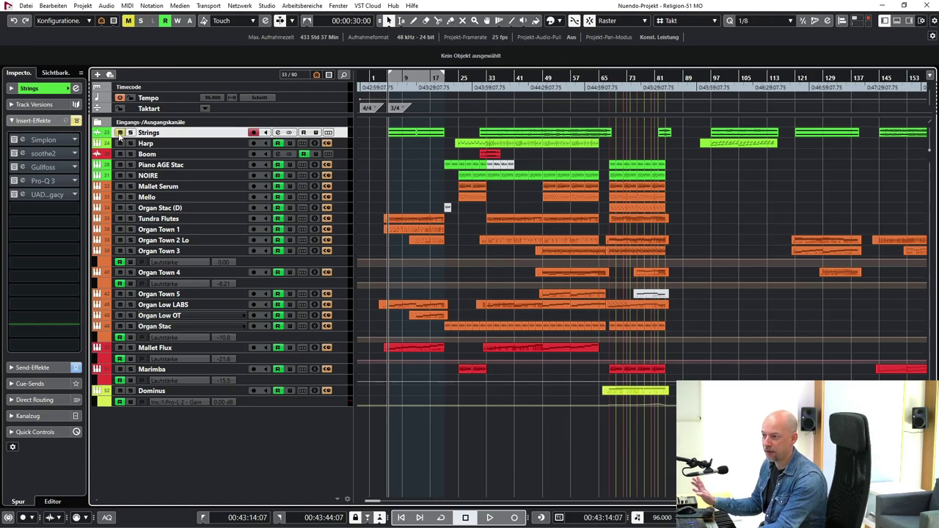
{"action": "key", "text": "space"}
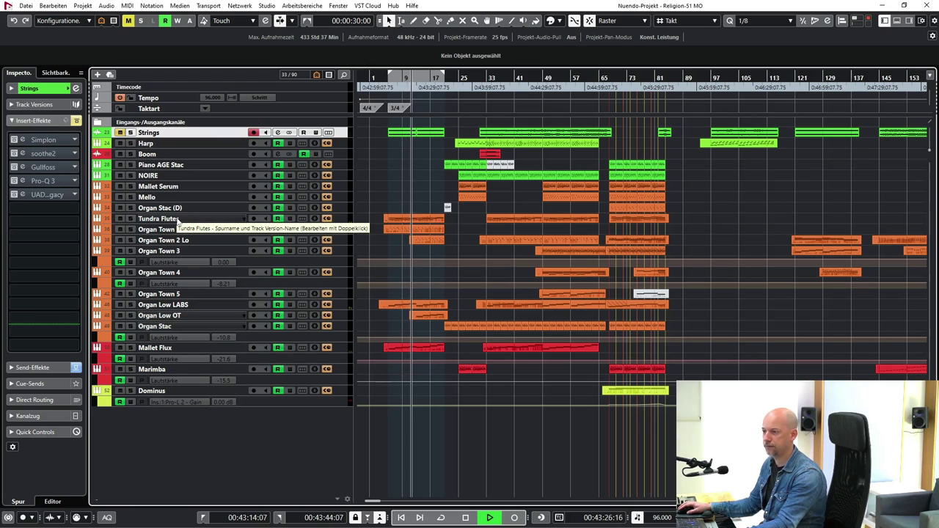
{"action": "key", "text": "space"}
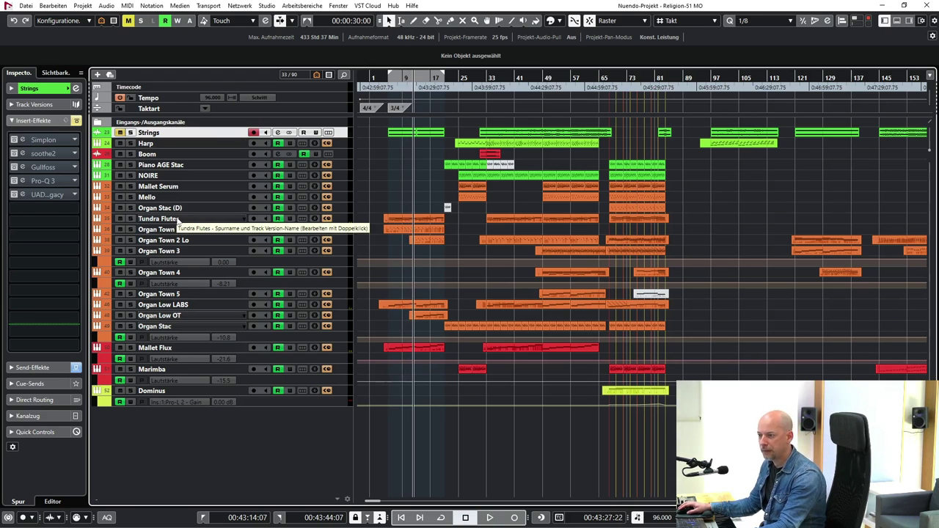
- Solo Tundra Flutes, inspect its Woods High patch in Kontakt while playing the opening passage, close the instrument and stop playback
{"action": "left_click", "coordinate": [176, 219]}
{"action": "key", "text": "KP_0"}
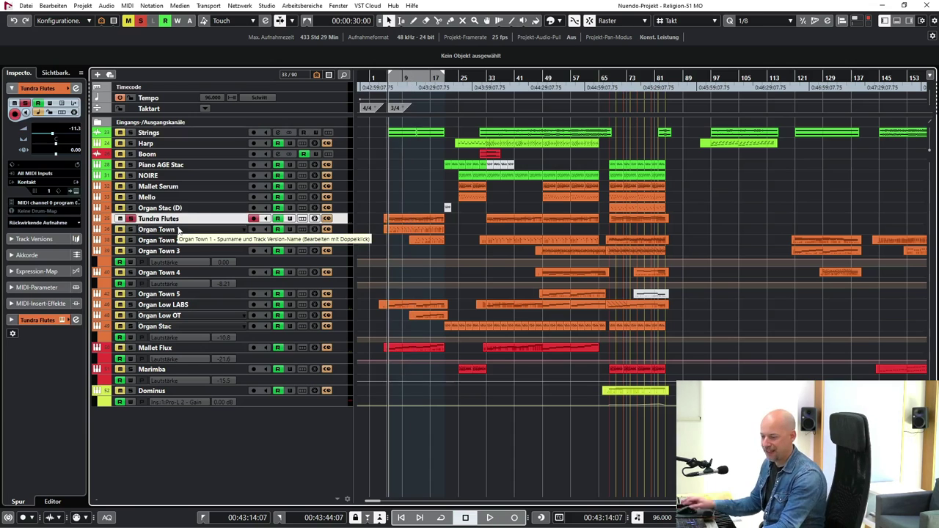
{"action": "key", "text": "e"}
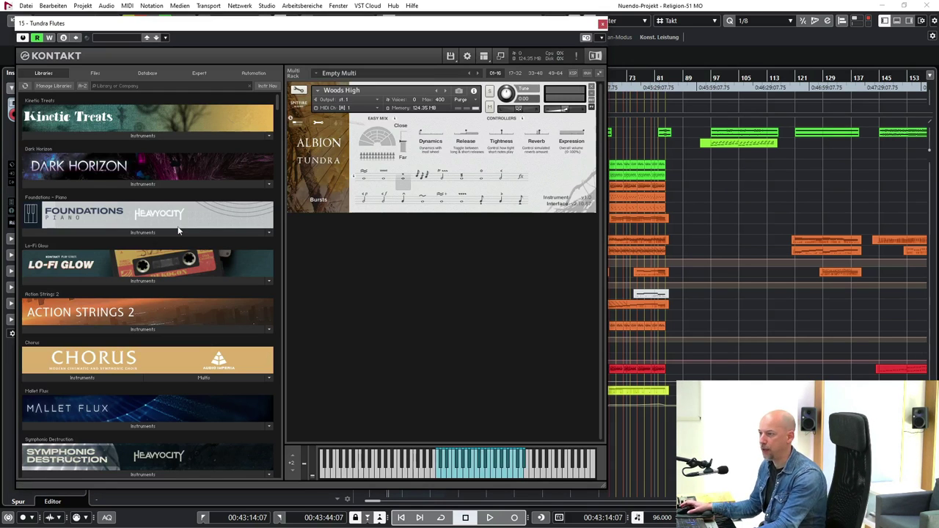
{"action": "key", "text": "space"}
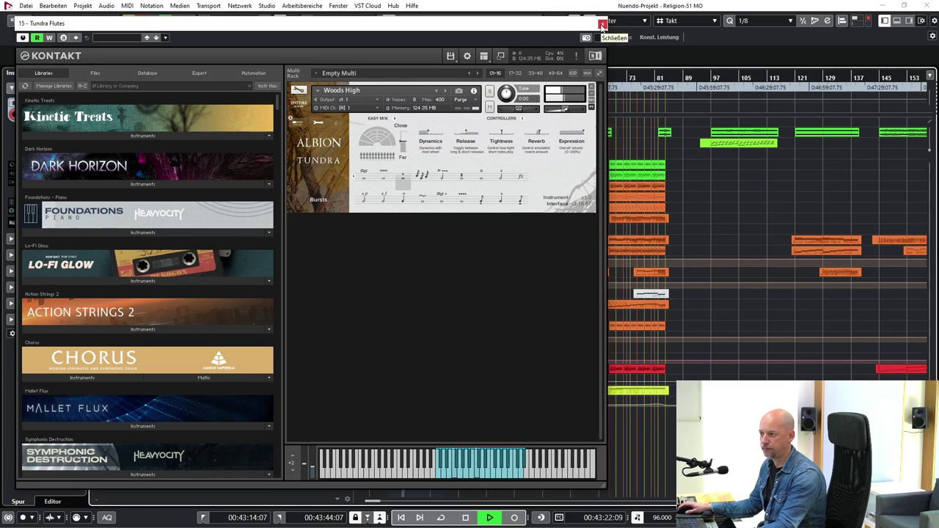
{"action": "left_click", "coordinate": [602, 24]}
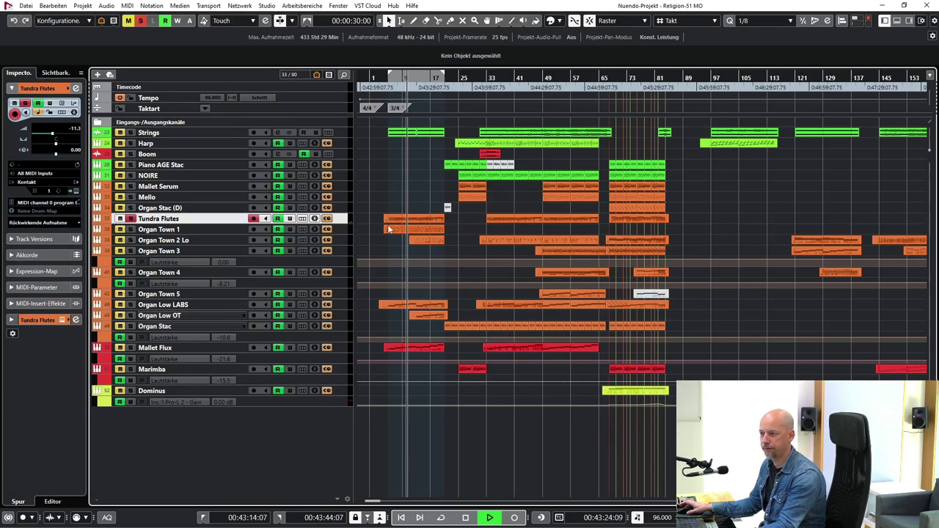
{"action": "key", "text": "space"}
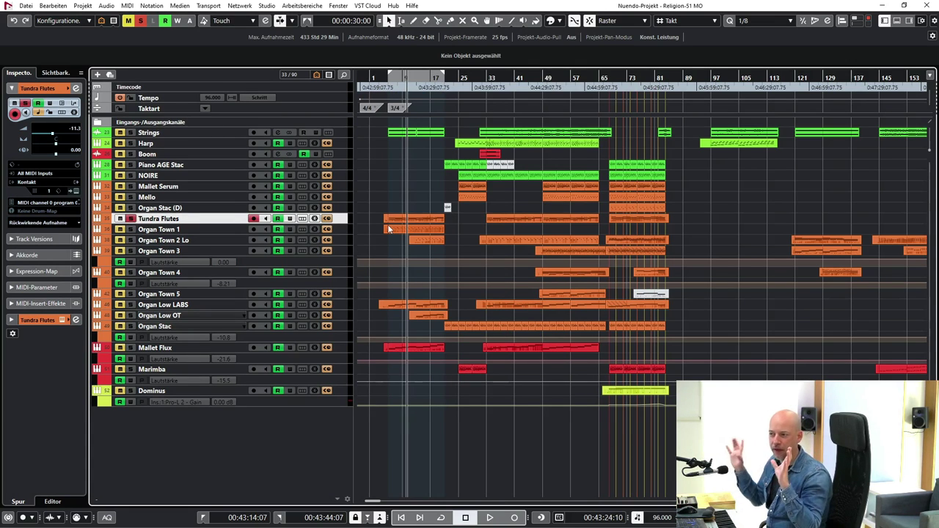
- Solo Organ Town 1, play the opening passage from the left locator and stop playback
{"action": "left_click", "coordinate": [158, 230]}
{"action": "key", "text": "KP_1"}
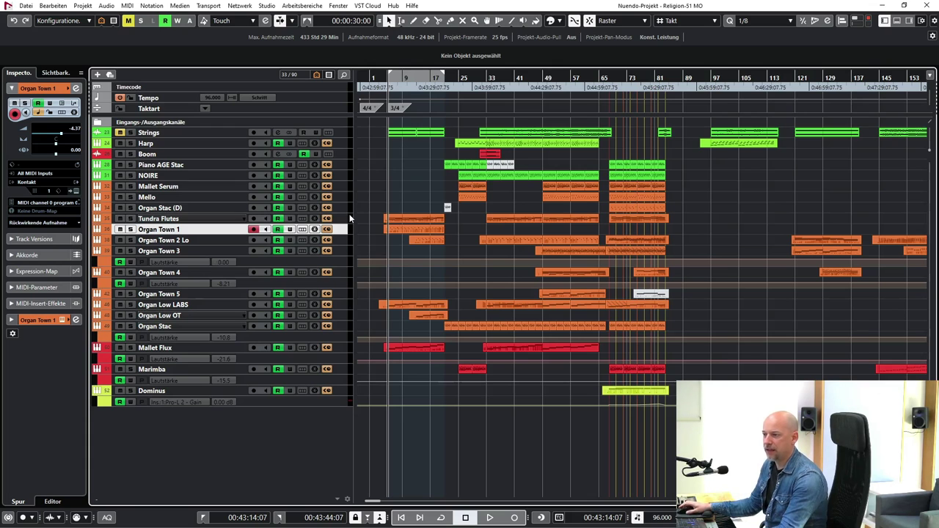
{"action": "key", "text": "space"}
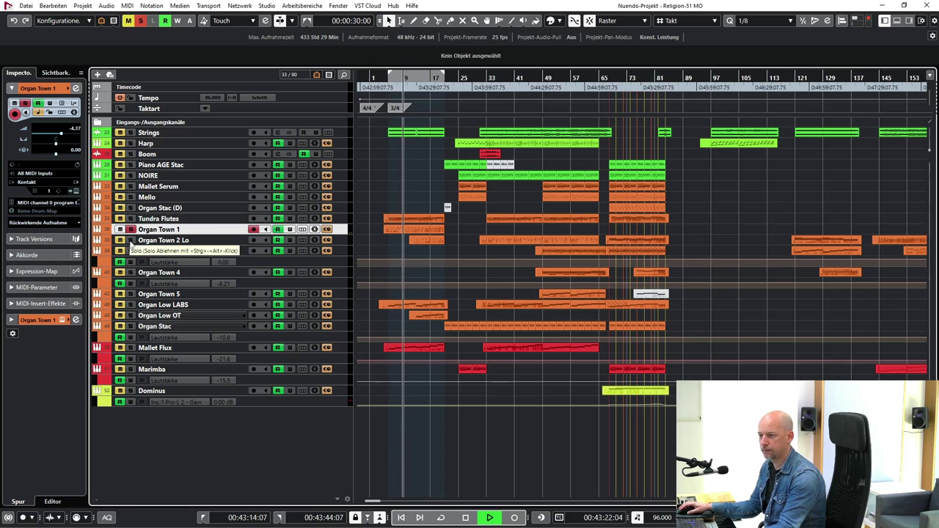
{"action": "key", "text": "space"}
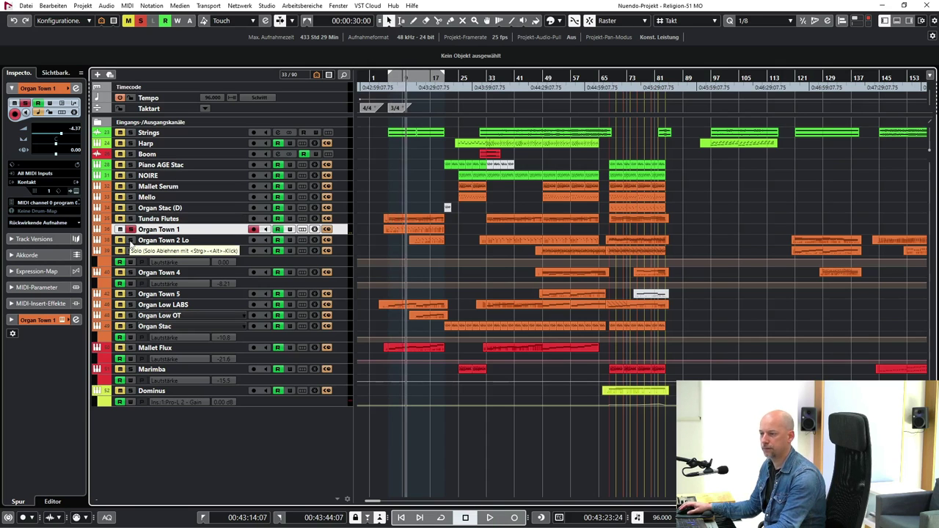
- Solo Organ Town 2 Lo, play it from 00:43:28:18 together with Organ Town 1, and stop playback
{"action": "left_click_drag", "start_coordinate": [421, 87], "coordinate": [415, 99]}
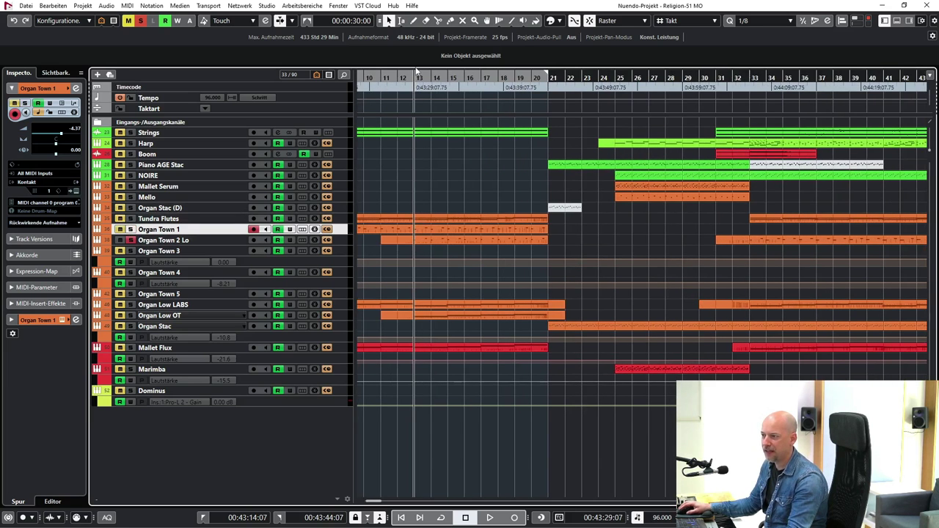
{"action": "left_click", "coordinate": [409, 77]}
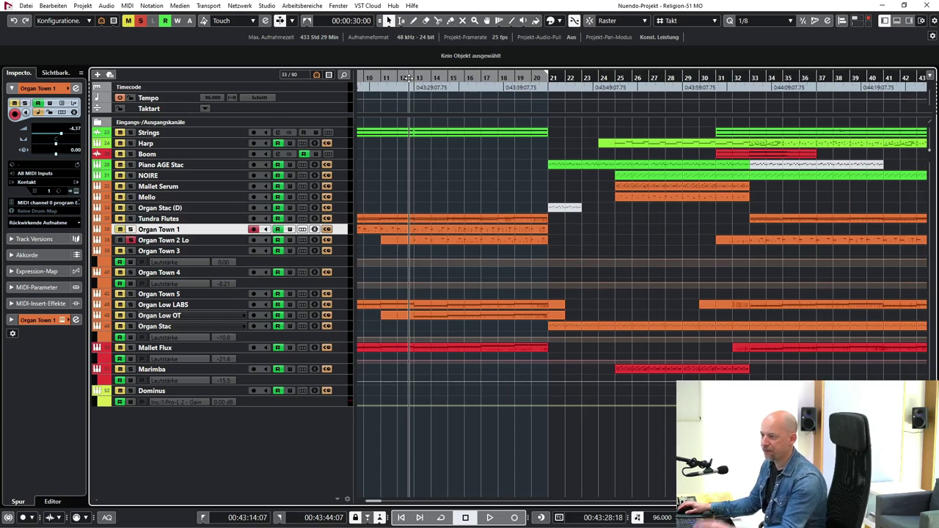
{"action": "key", "text": "space"}
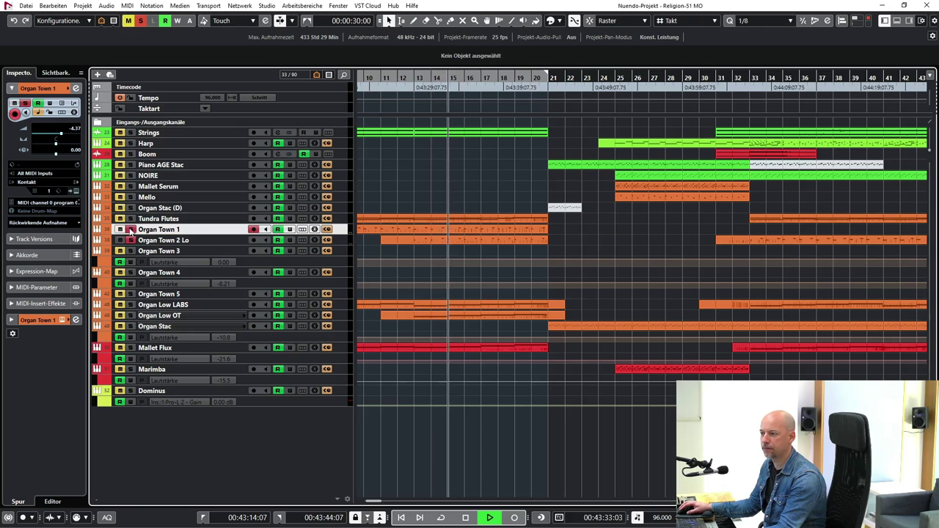
{"action": "key", "text": "g"}
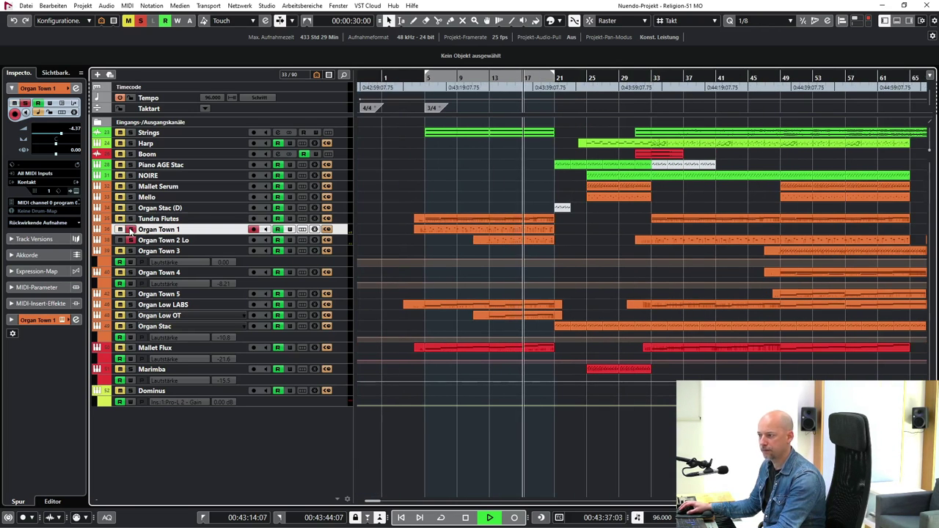
{"action": "key", "text": "space"}
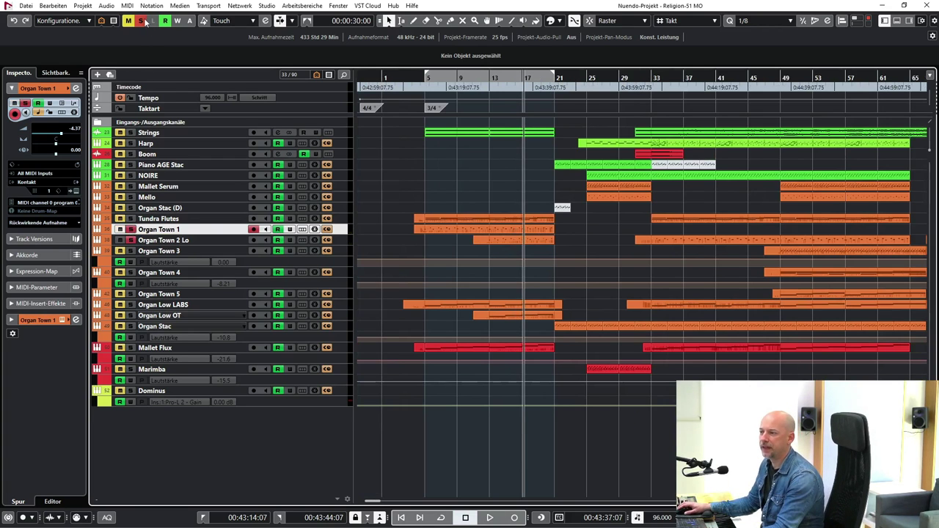
- Solo Organ Low LABS, play it from the left locator, switch the solo to Organ Low OT and stop playback
{"action": "left_click", "coordinate": [173, 308]}
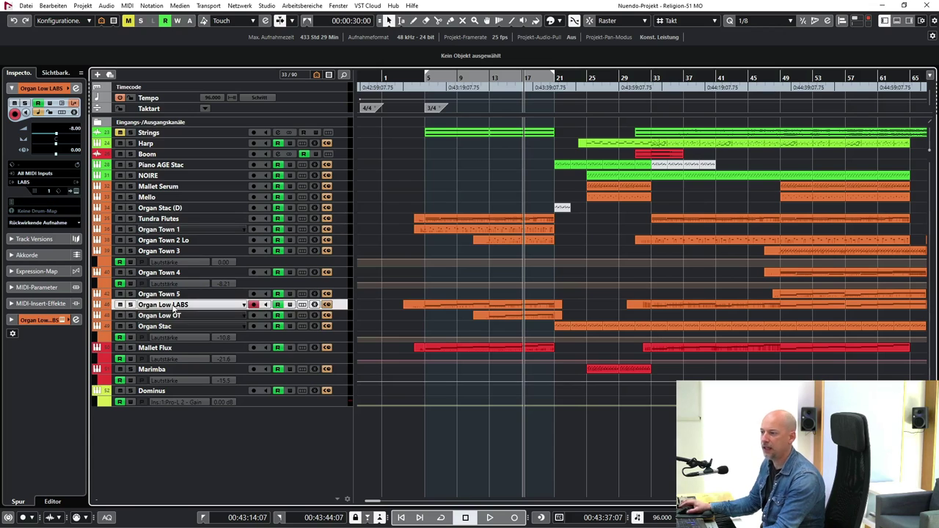
{"action": "key", "text": "KP_1"}
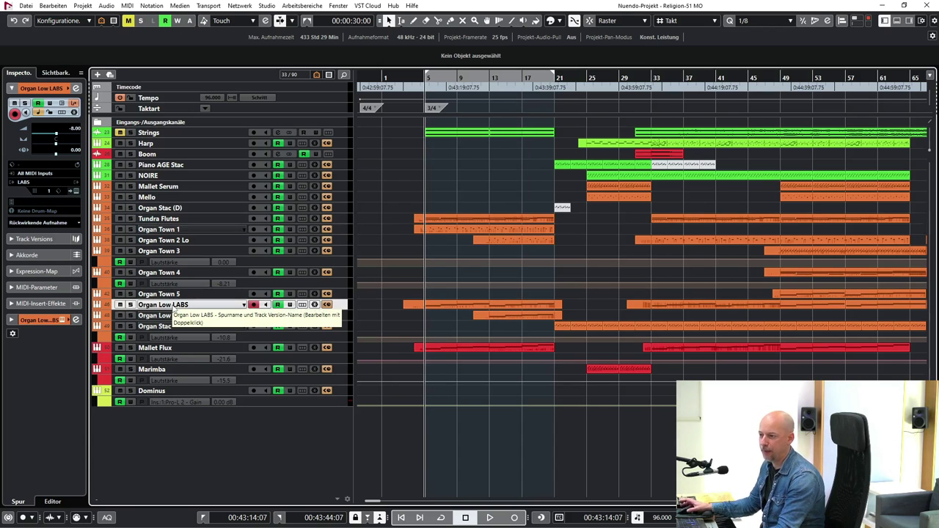
{"action": "key", "text": "space"}
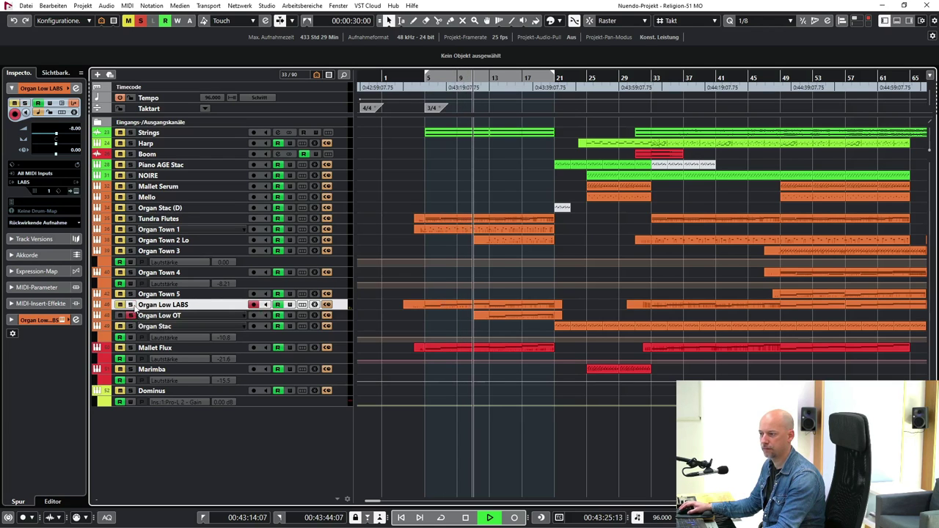
{"action": "key", "text": "space"}
- Play the soloed Organ Low OT from 00:43:27:14, add Organ Low LABS to the solo and stop playback
{"action": "left_click", "coordinate": [482, 77]}
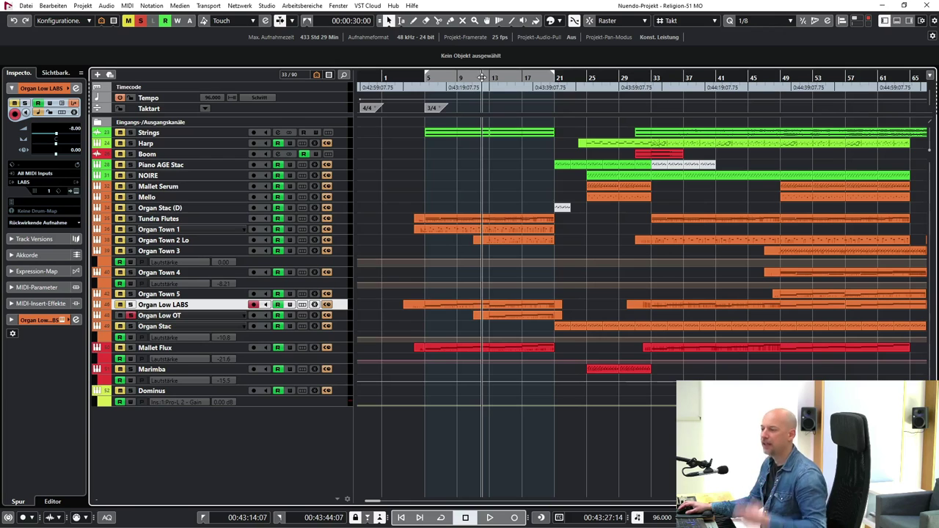
{"action": "left_click", "coordinate": [206, 317]}
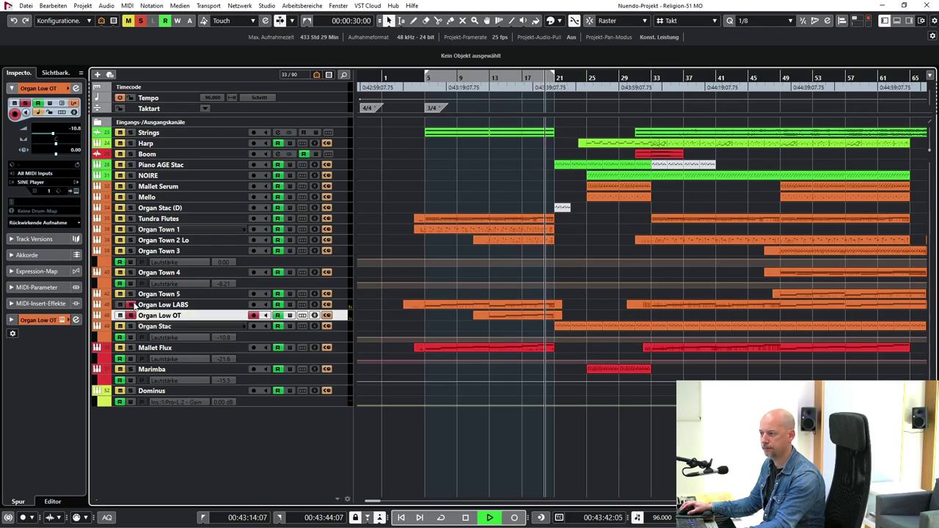
{"action": "key", "text": "space"}
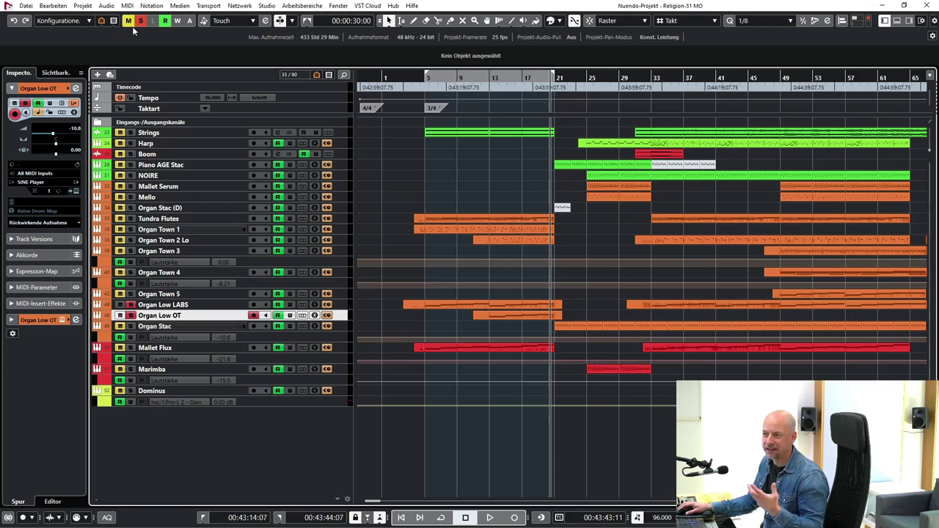
- Solo Mallet Flux, inspect its Kontakt instrument while playing from the left locator, close the instrument and stop playback
{"action": "left_click", "coordinate": [325, 358]}
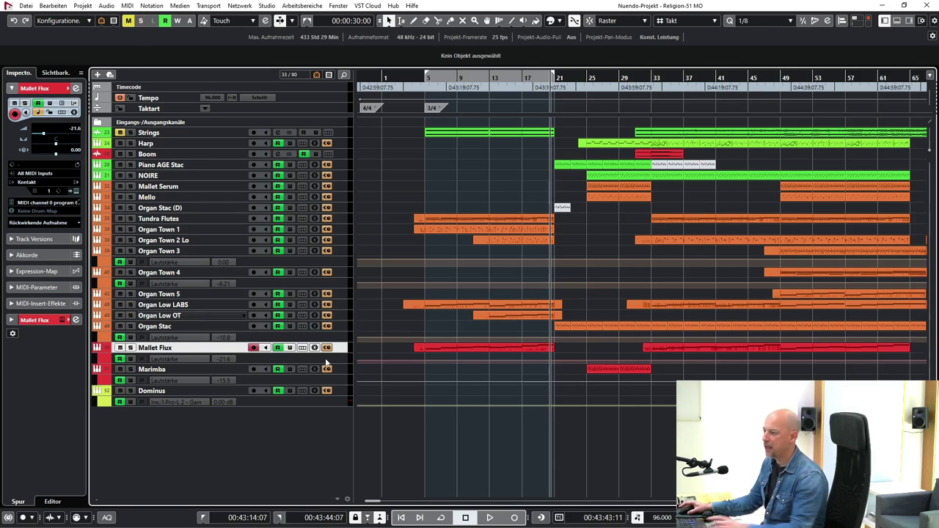
{"action": "key", "text": "KP_1"}
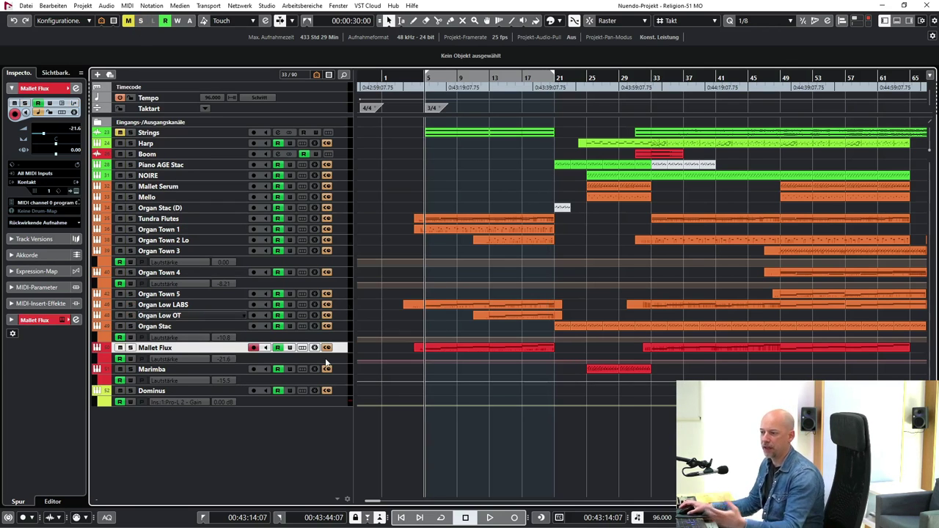
{"action": "left_click", "coordinate": [75, 190]}
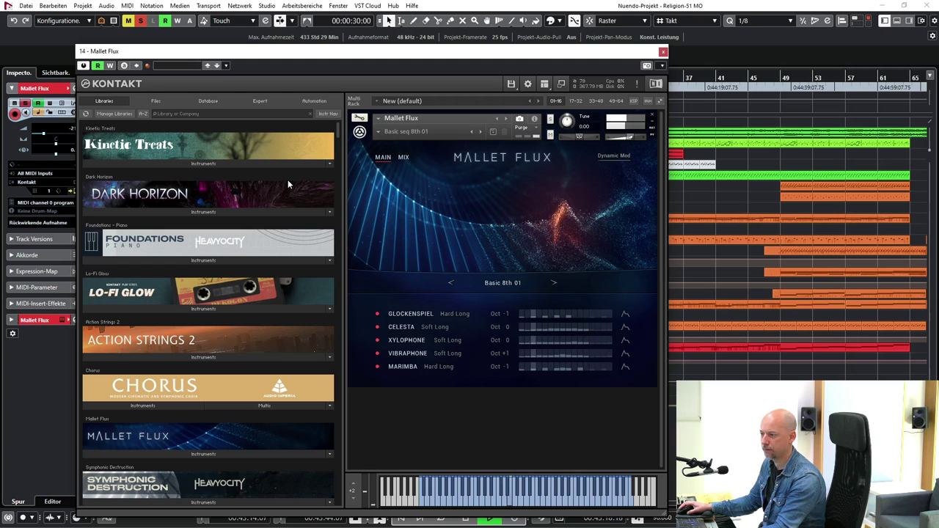
{"action": "left_click", "coordinate": [662, 53]}
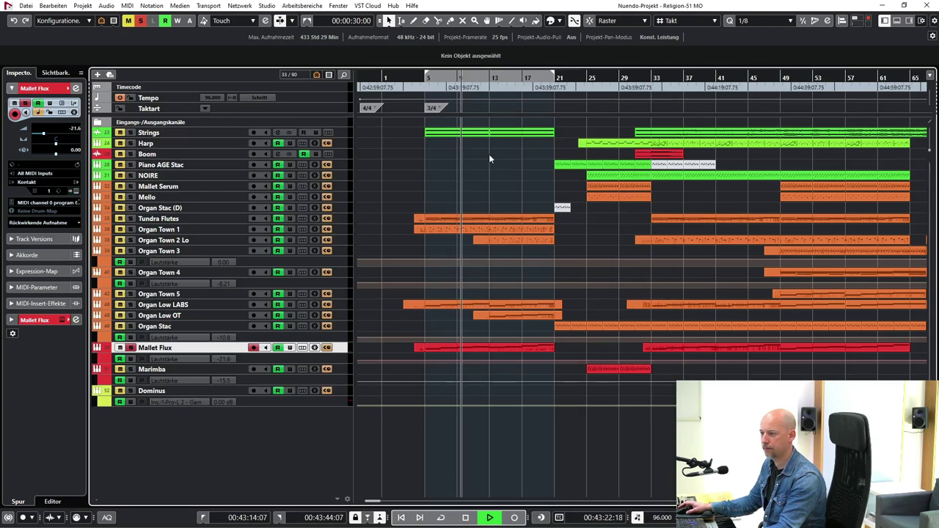
{"action": "key", "text": "space"}
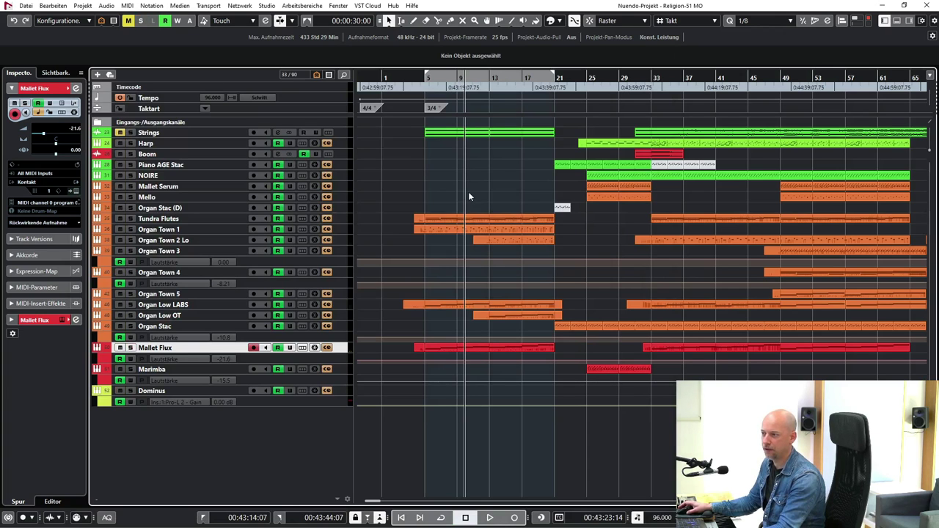
- Unmute the Strings and play the full opening passage from the start of their first two events
{"action": "left_click_drag", "start_coordinate": [416, 130], "coordinate": [534, 146]}
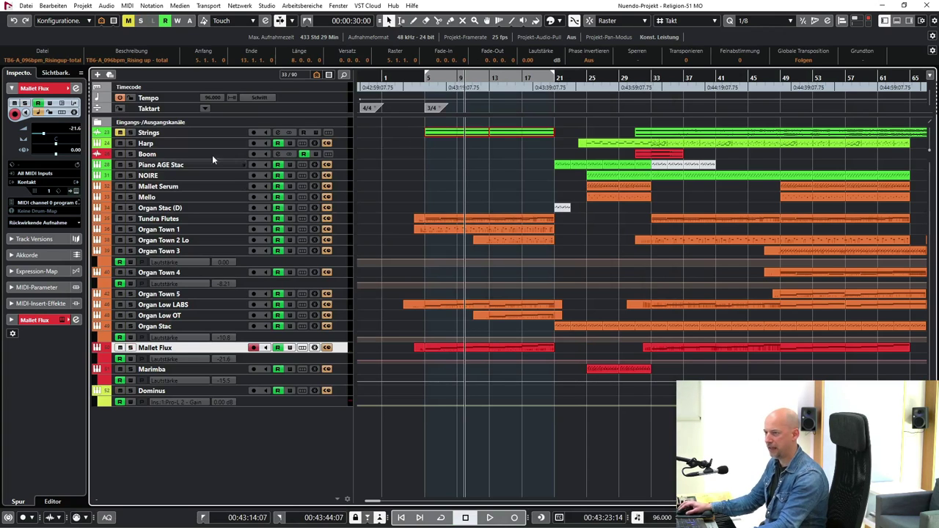
{"action": "key", "text": "l"}
{"action": "key", "text": "space"}
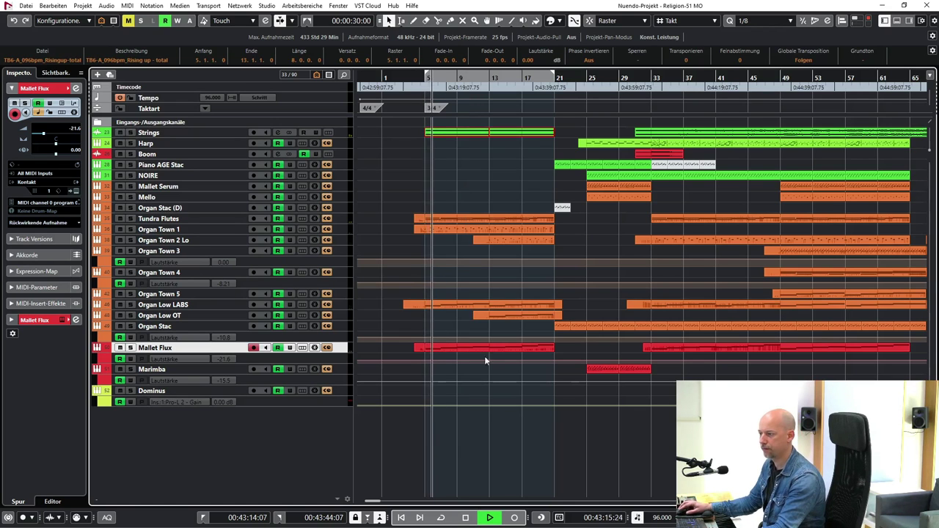
{"action": "left_click", "coordinate": [569, 457]}
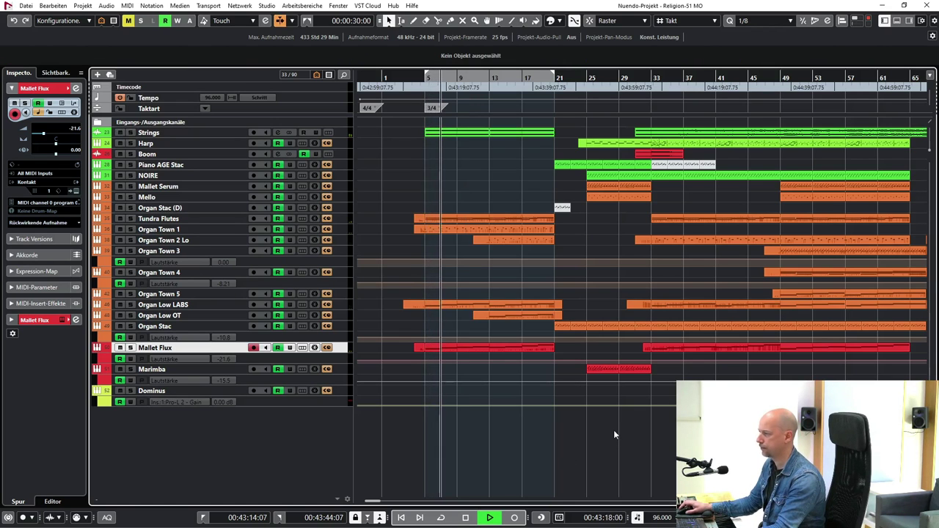
- Set the locators around the first Piano AGE Stac and Boom events, 00:43:44:07 to 00:44:14:07, and stop playback
{"action": "left_click_drag", "start_coordinate": [523, 150], "coordinate": [644, 169]}
{"action": "key", "text": "p"}
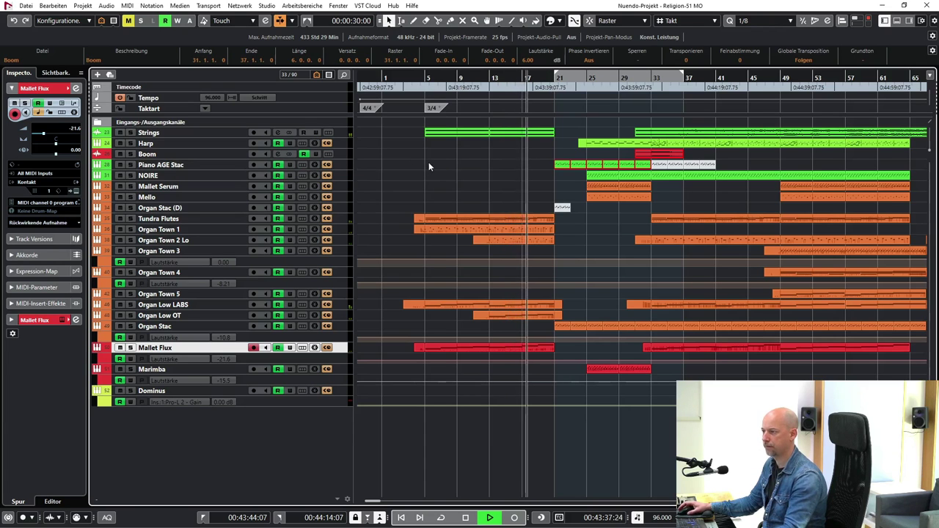
{"action": "scroll", "coordinate": [426, 165], "scroll_direction": "right", "scroll_amount": 1}
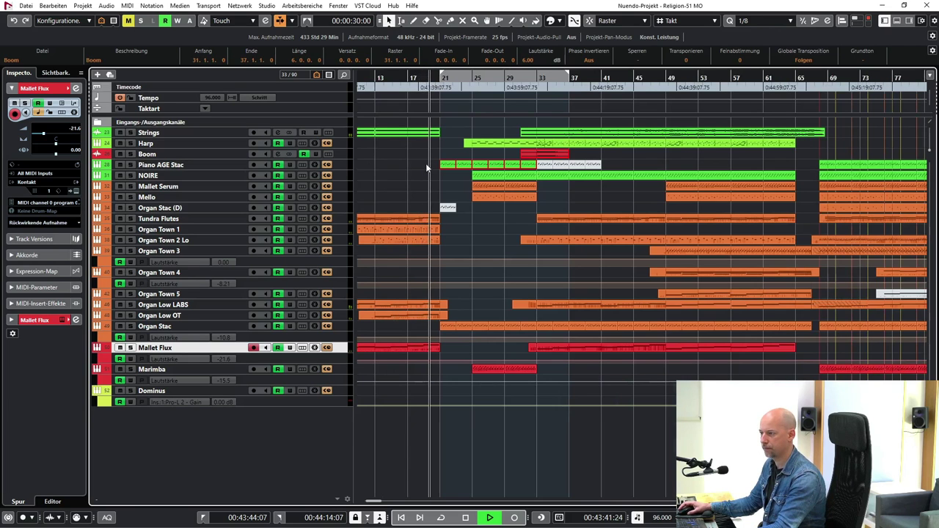
{"action": "key", "text": "space"}
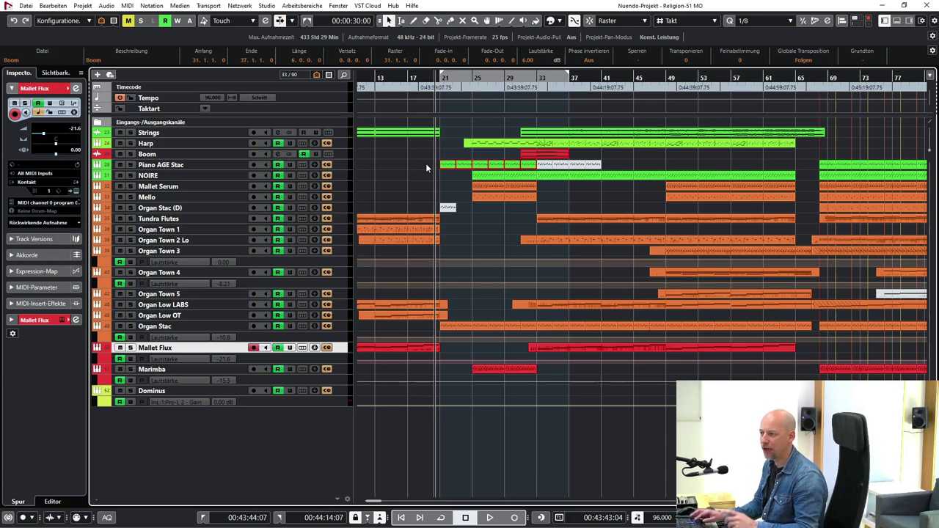
- Play the second section from the left locator with all tracks audible and stop playback
{"action": "key", "text": "KP_1"}
{"action": "key", "text": "space"}
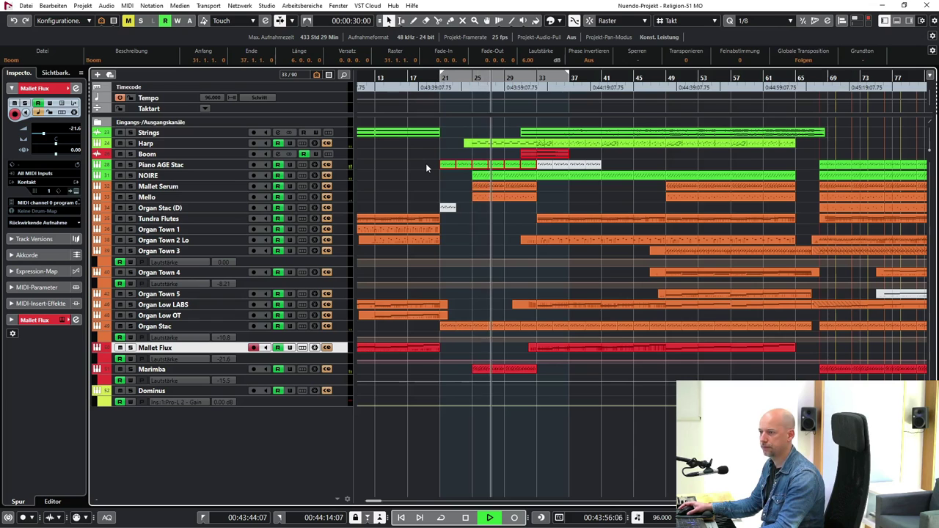
{"action": "key", "text": "space"}
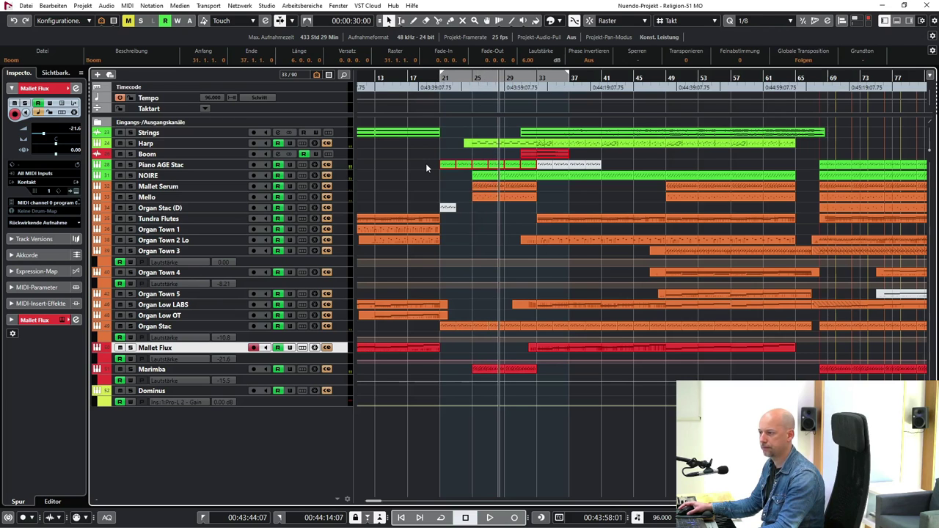
- Solo Piano AGE Stac, play it from the start of its first event and stop playback
{"action": "left_click", "coordinate": [233, 164]}
{"action": "left_click", "coordinate": [448, 166]}
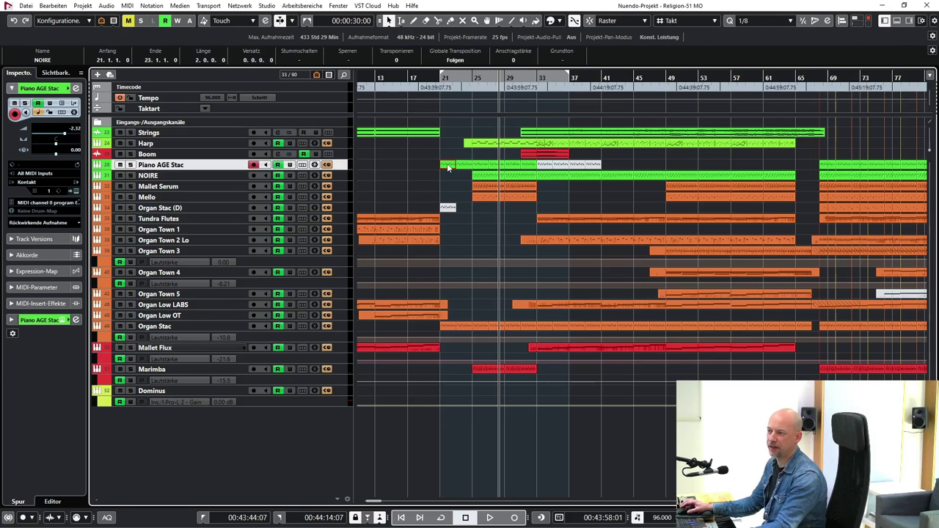
{"action": "key", "text": "l"}
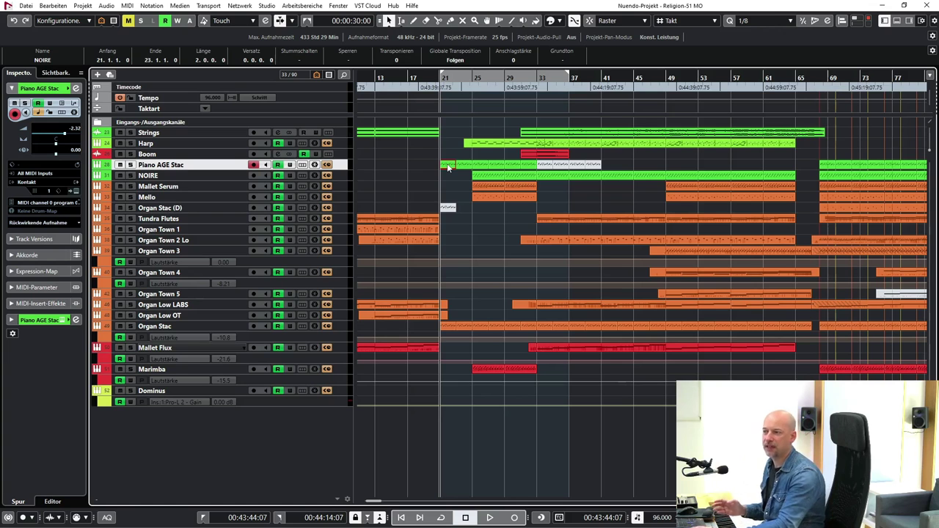
{"action": "key", "text": "s"}
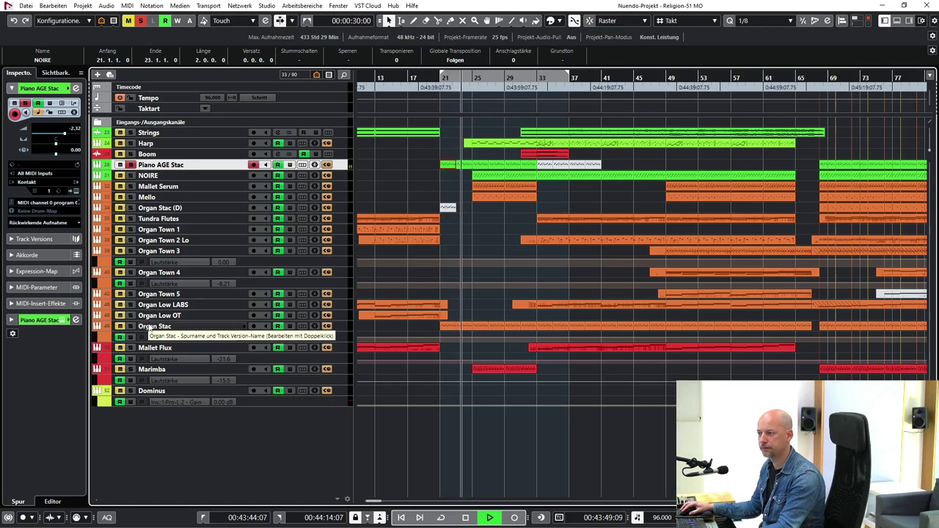
{"action": "key", "text": "space"}
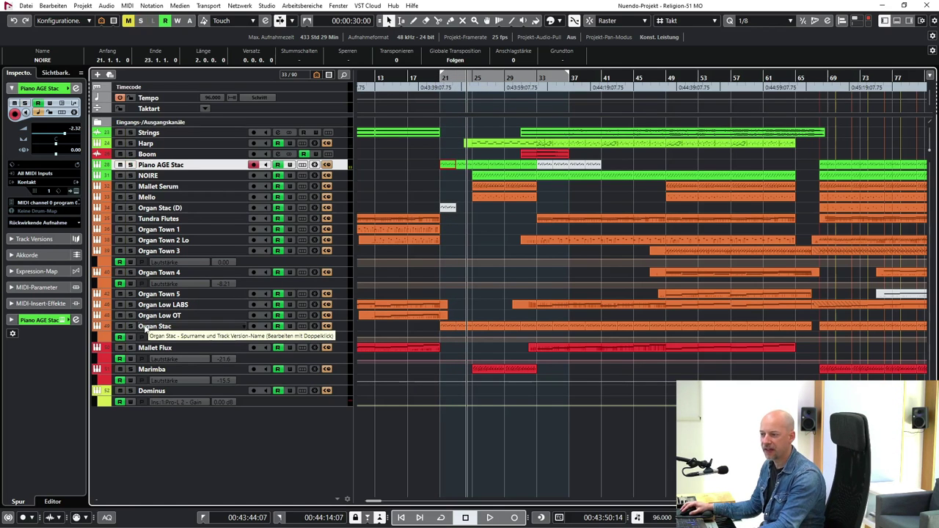
- Solo Organ Stac, play it from the left locator and stop playback
{"action": "left_click", "coordinate": [149, 327]}
{"action": "key", "text": "KP_1"}
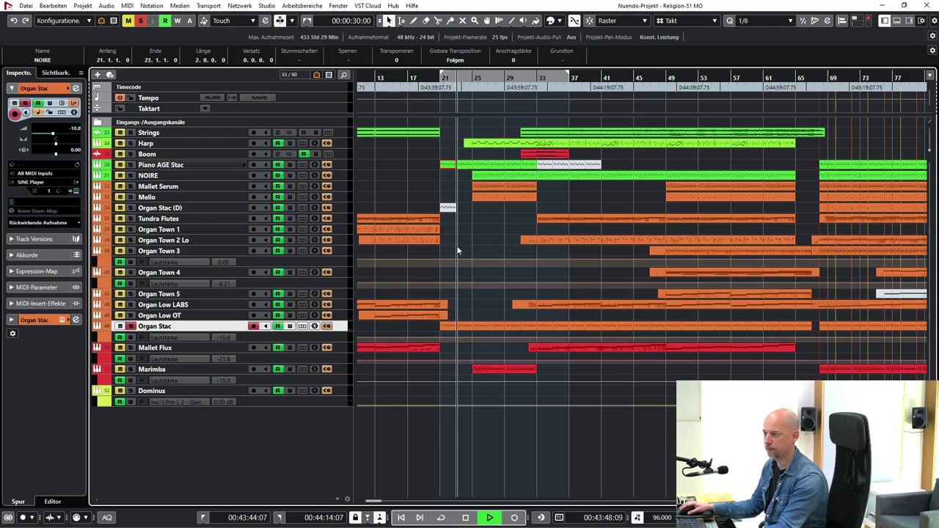
{"action": "key", "text": "space"}
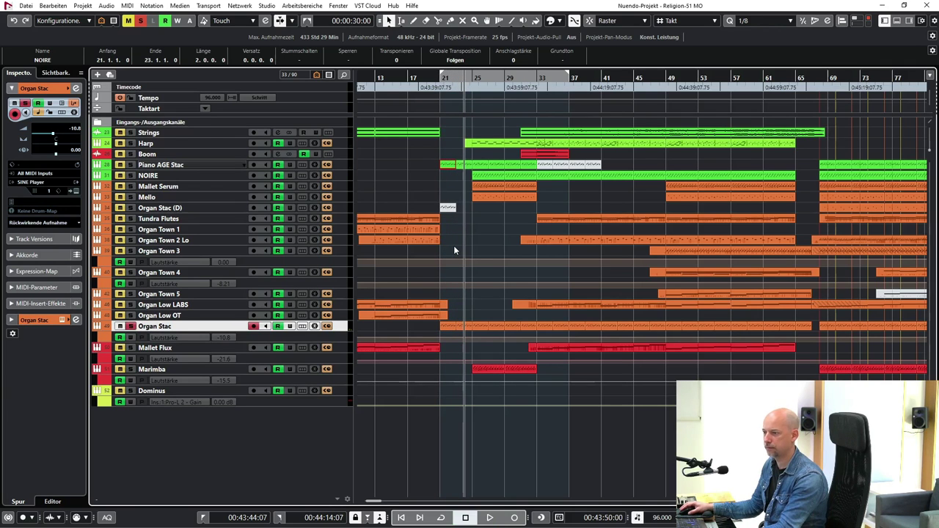
- Set the left locator to bar 25 and move the playhead there
{"action": "left_click", "coordinate": [474, 76], "text": "ctrl"}
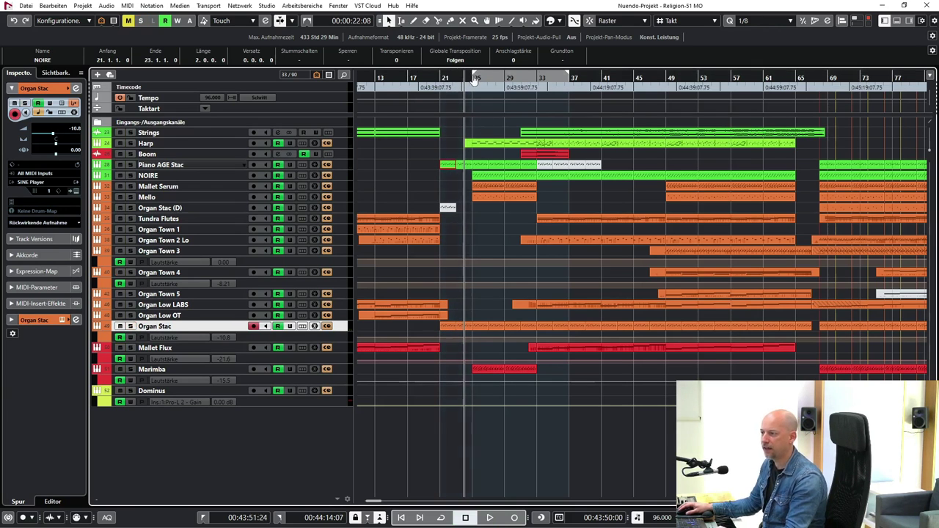
{"action": "left_click", "coordinate": [473, 76]}
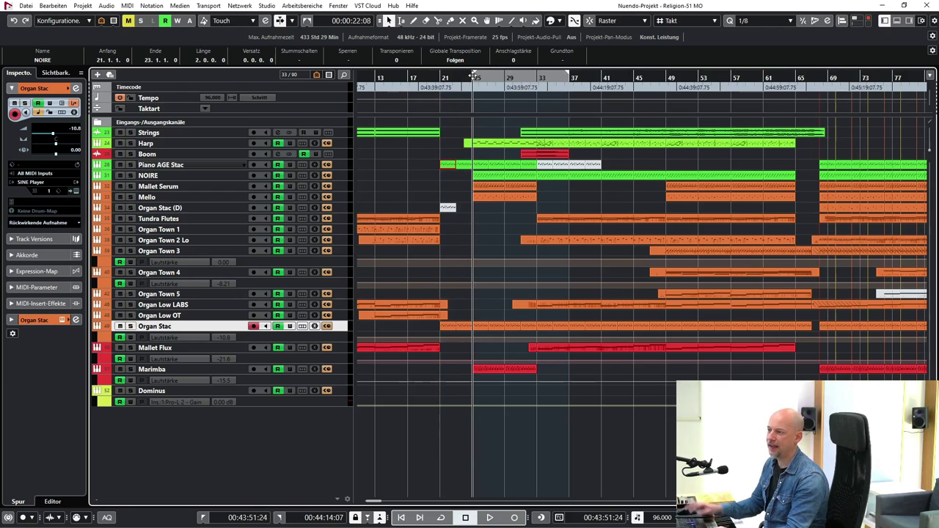
- Solo the Harp track, play it from bar 25 and stop playback
{"action": "left_click", "coordinate": [215, 146]}
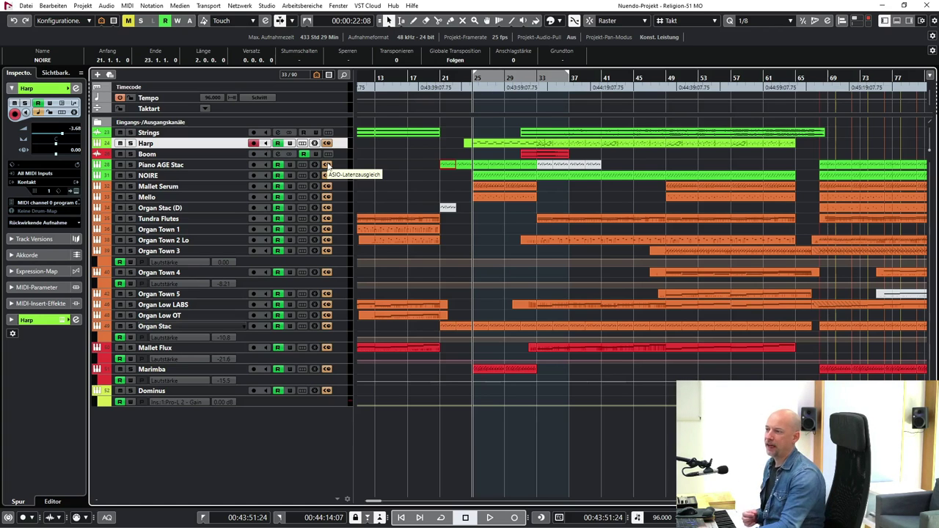
{"action": "key", "text": "space"}
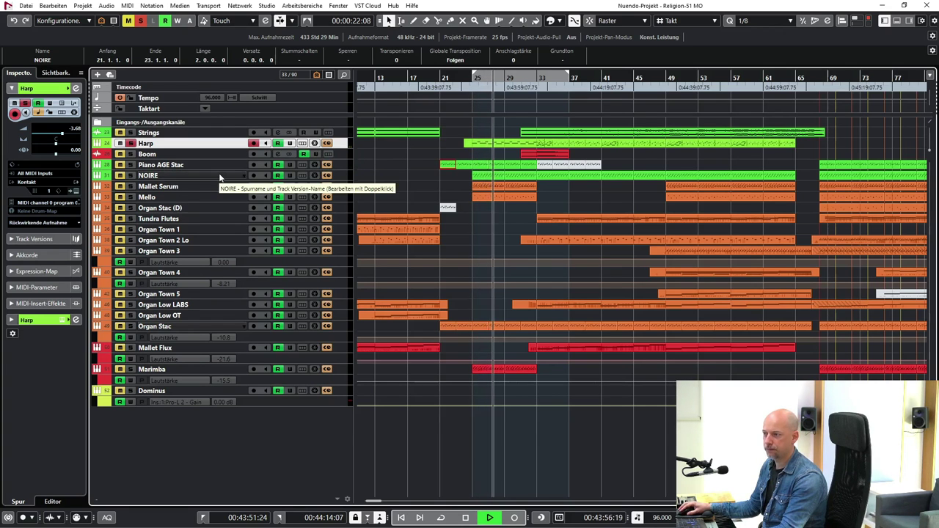
{"action": "key", "text": "space"}
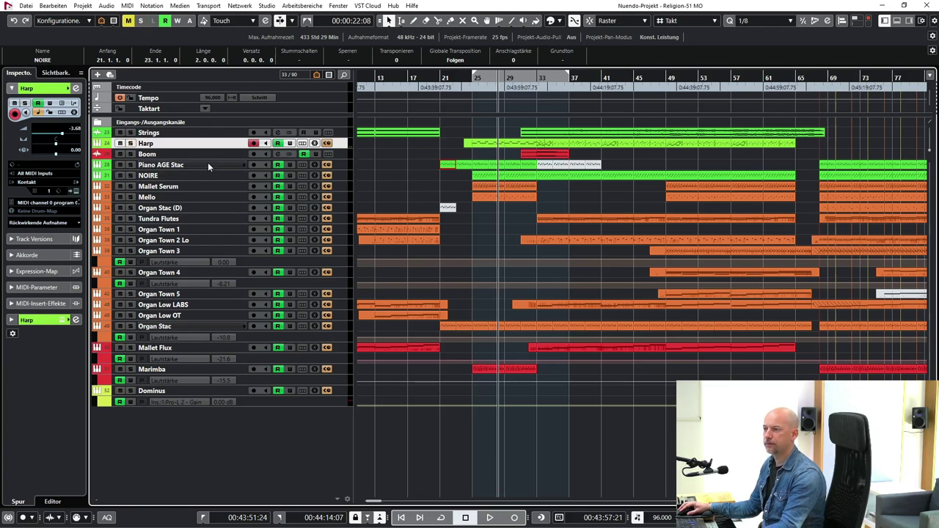
- Audition Piano AGE Stac and NOIRE one after the other in solo from the left locator, and clear the solo
{"action": "left_click", "coordinate": [208, 164]}
{"action": "key", "text": "KP_1"}
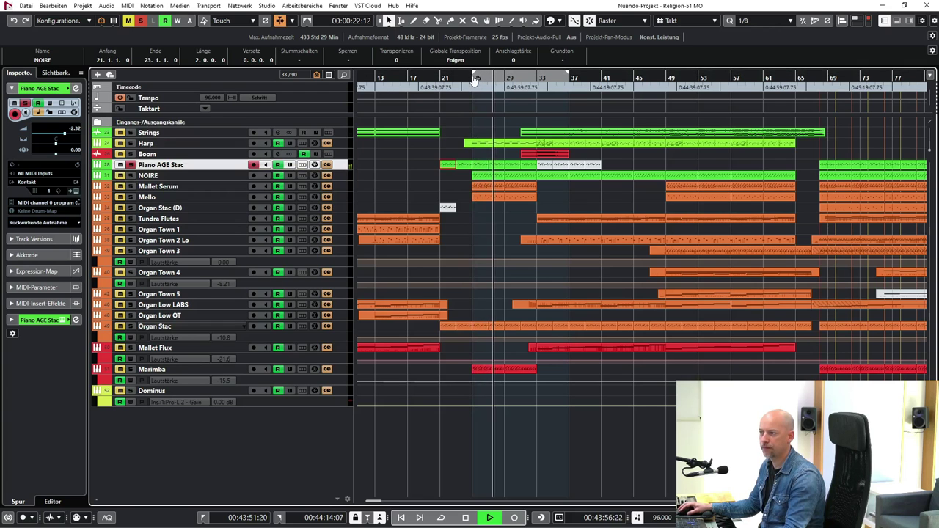
{"action": "key", "text": "space"}
{"action": "left_click", "coordinate": [150, 176]}
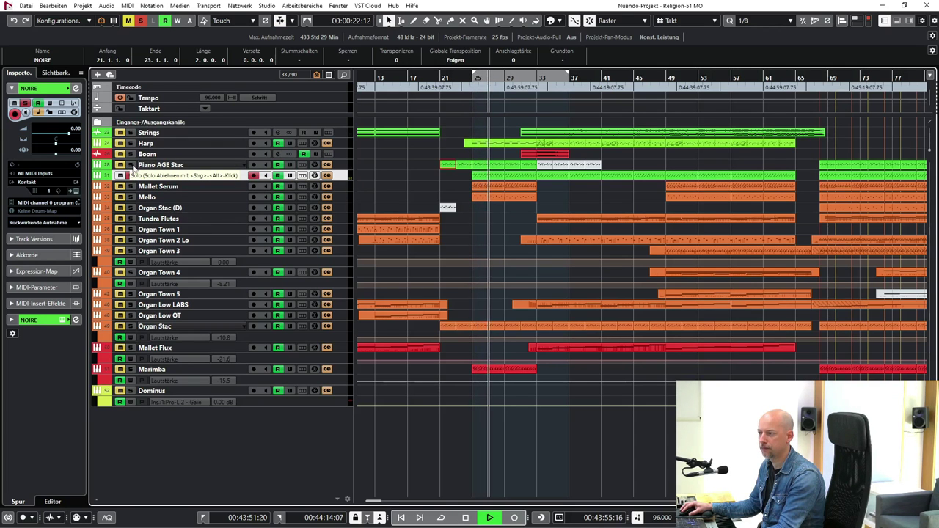
{"action": "left_click", "coordinate": [140, 22]}
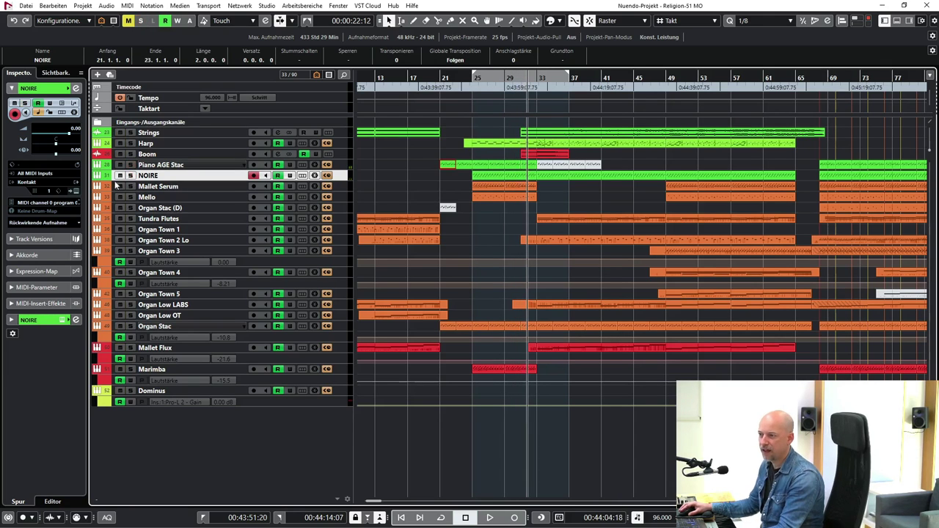
- Solo Mallet Serum, play it from bar 29 while viewing its Serum instrument, close the instrument and stop playback
{"action": "left_click", "coordinate": [187, 187]}
{"action": "key", "text": "s"}
{"action": "left_click", "coordinate": [504, 77]}
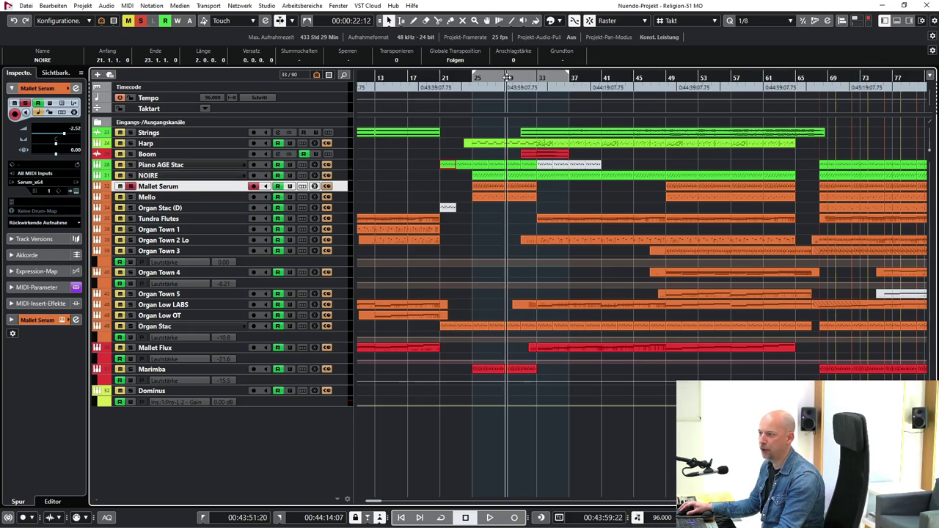
{"action": "key", "text": "e"}
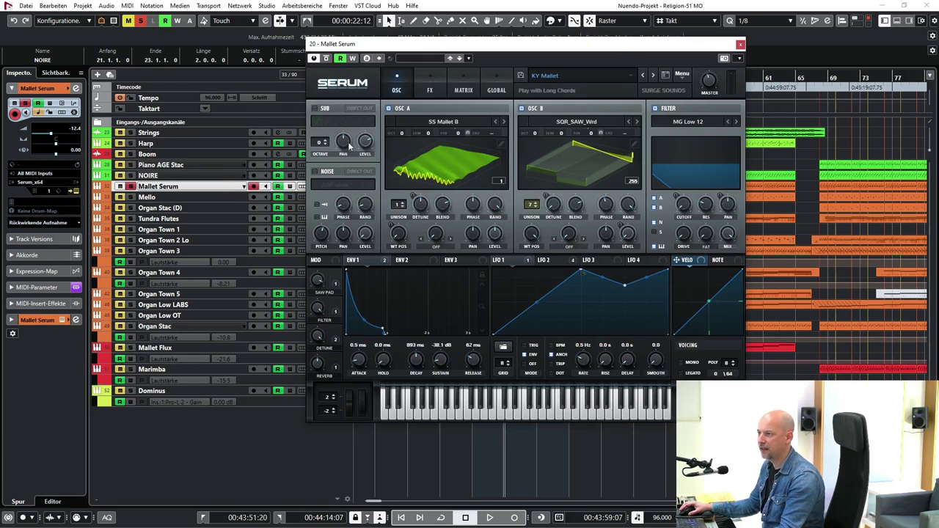
{"action": "left_click_drag", "start_coordinate": [616, 45], "coordinate": [309, 58]}
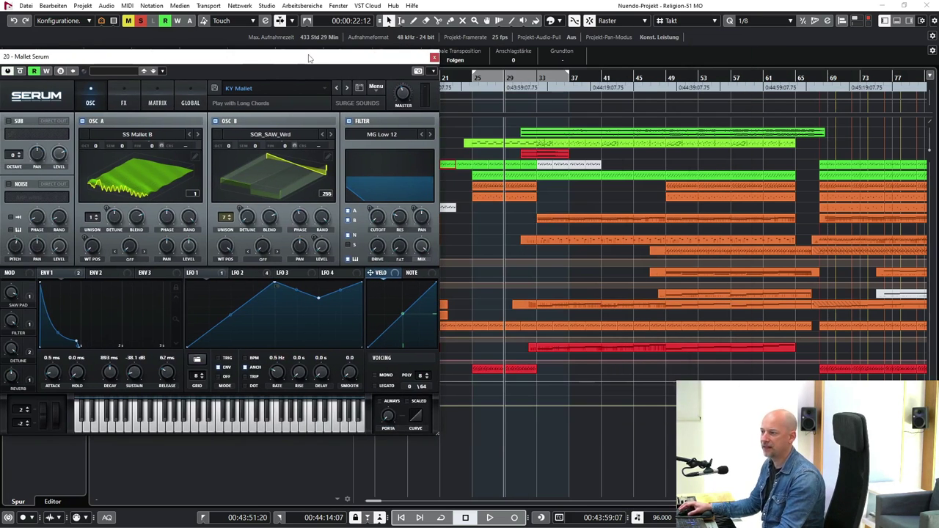
{"action": "key", "text": "space"}
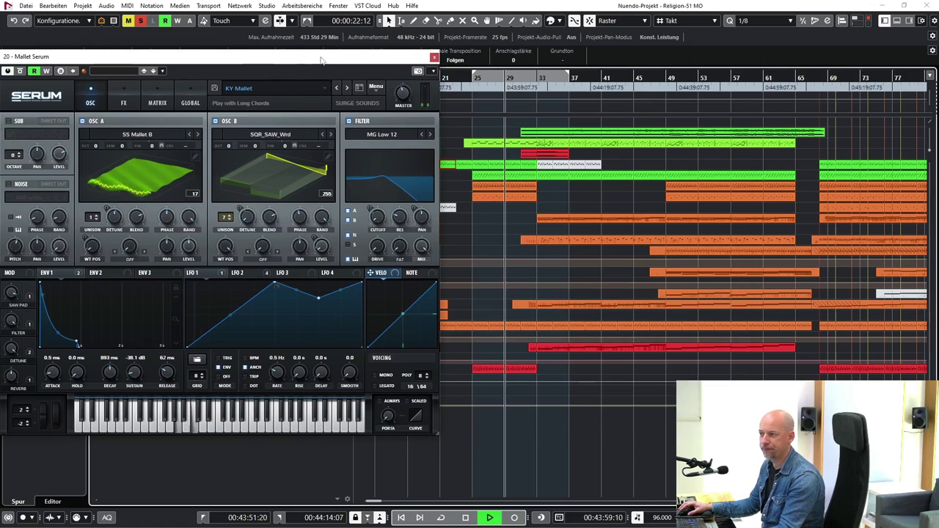
{"action": "left_click", "coordinate": [434, 57]}
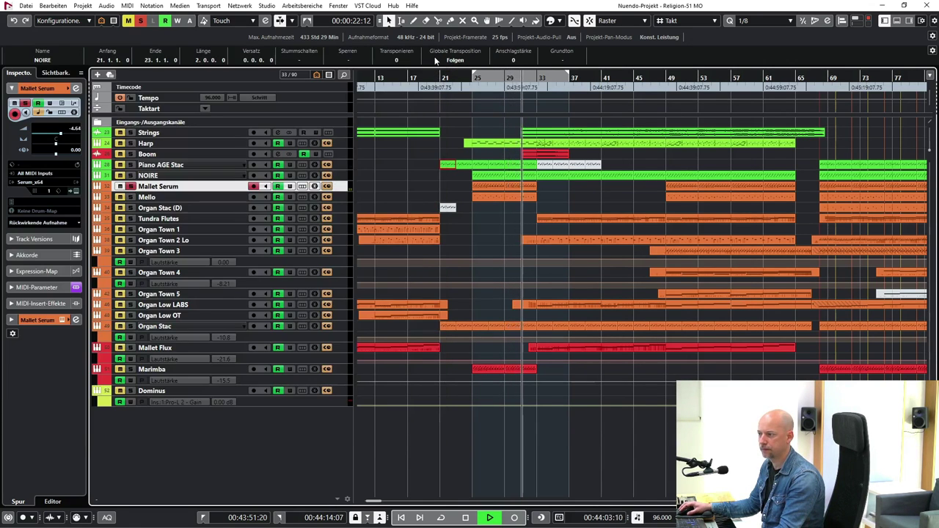
{"action": "key", "text": "space"}
- Solo the Mello track, play it from bar 29 and stop playback
{"action": "left_click", "coordinate": [147, 197]}
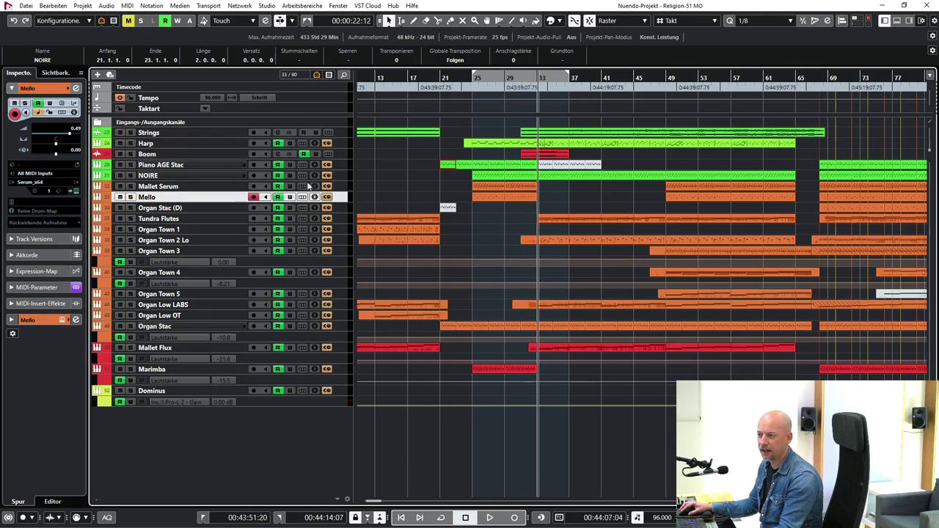
{"action": "left_click", "coordinate": [506, 78]}
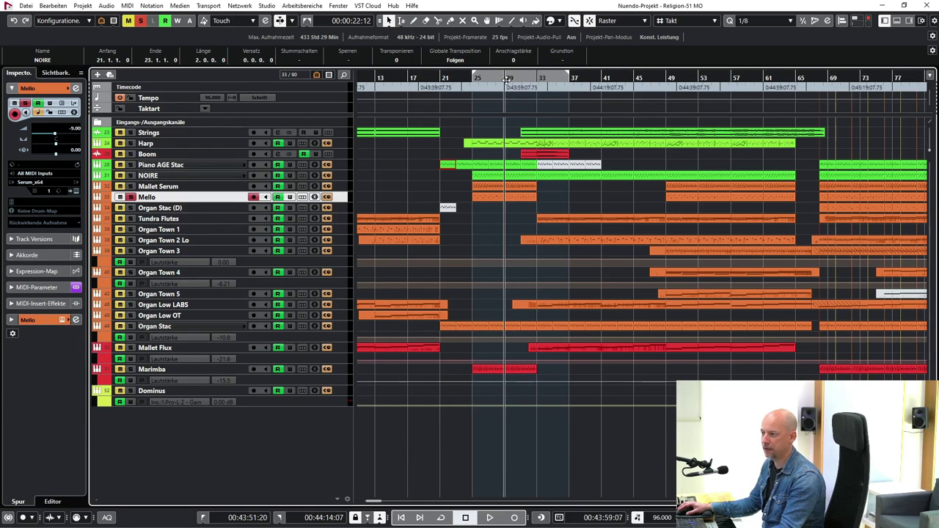
{"action": "key", "text": "space"}
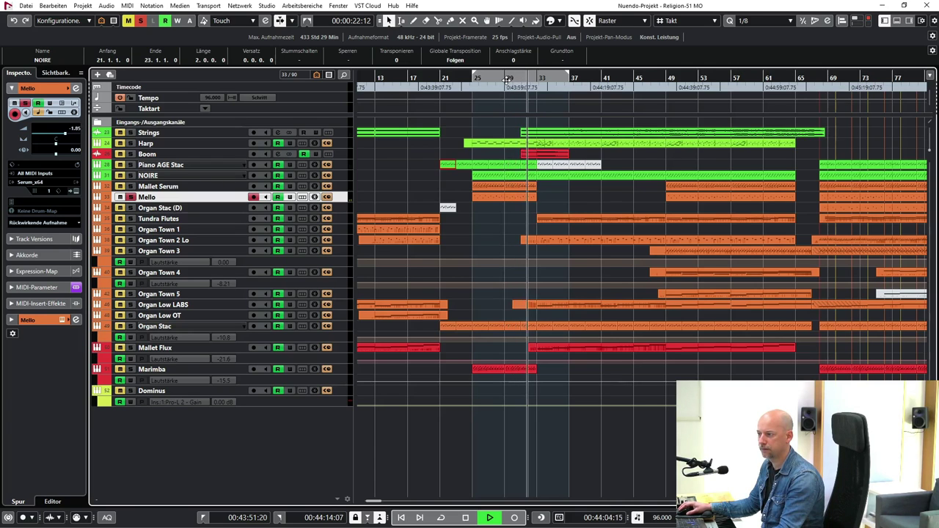
{"action": "key", "text": "space"}
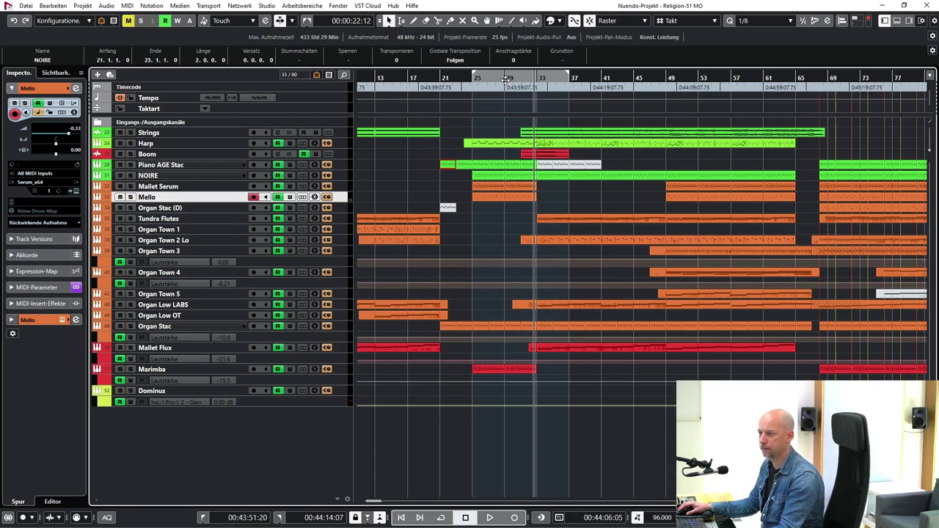
- Solo the Marimba track and set the locators around its events from bar 25 to bar 33
{"action": "left_click", "coordinate": [196, 369]}
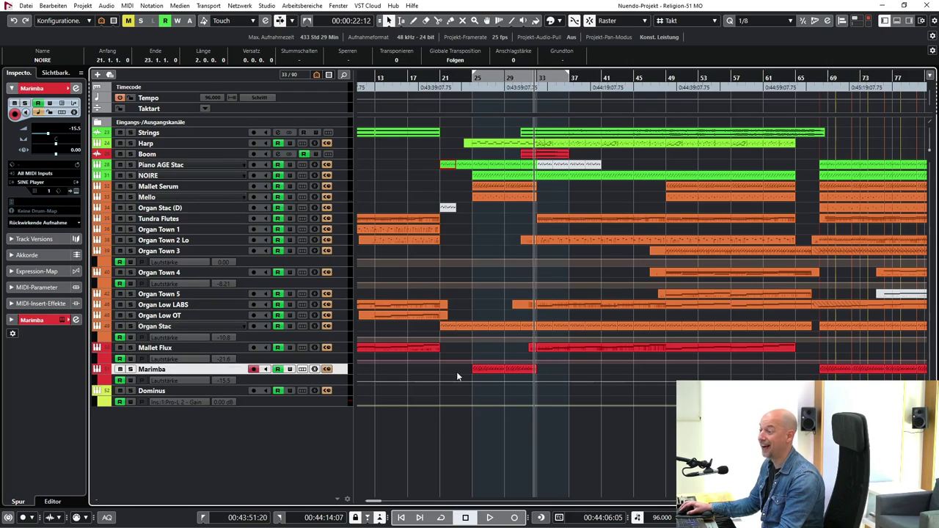
{"action": "left_click", "coordinate": [532, 371]}
{"action": "key", "text": "l"}
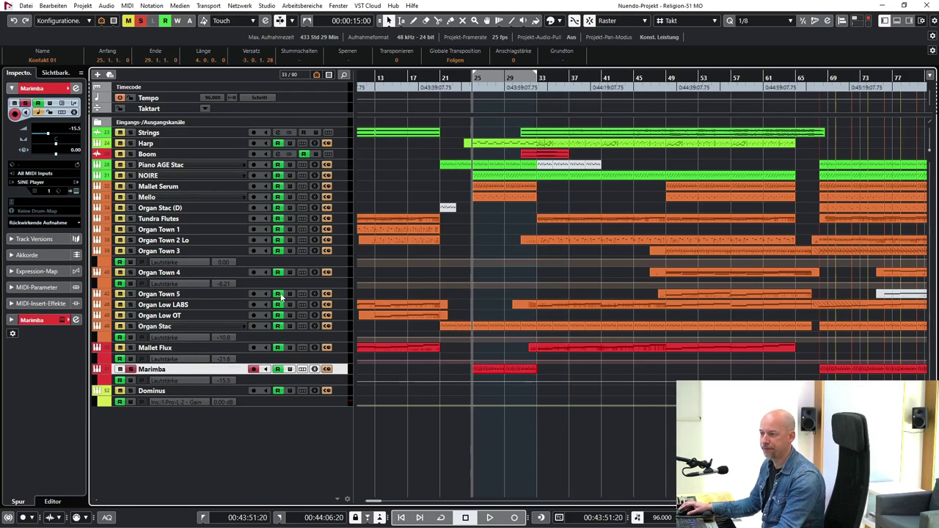
- Play the soloed Marimba, view its SINE Player instrument, close it and stop playback
{"action": "key", "text": "space"}
{"action": "left_click", "coordinate": [76, 190]}
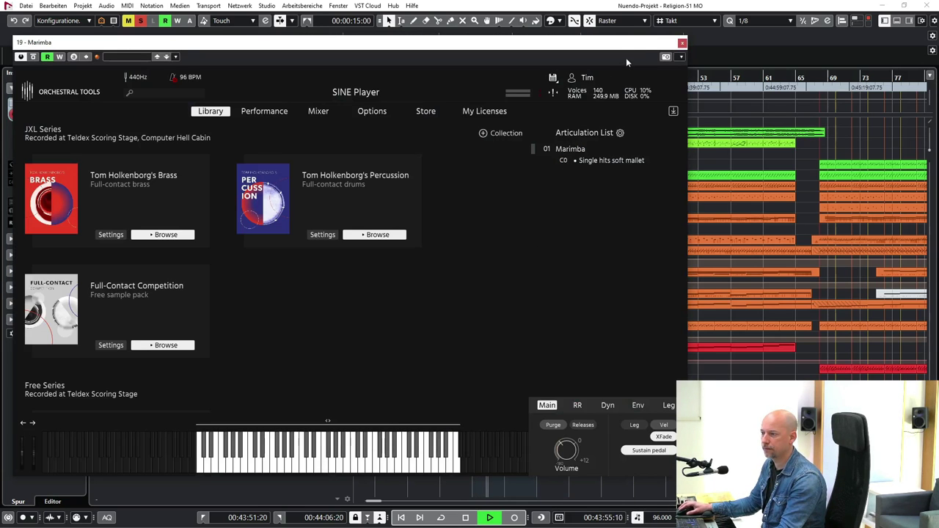
{"action": "left_click", "coordinate": [683, 42]}
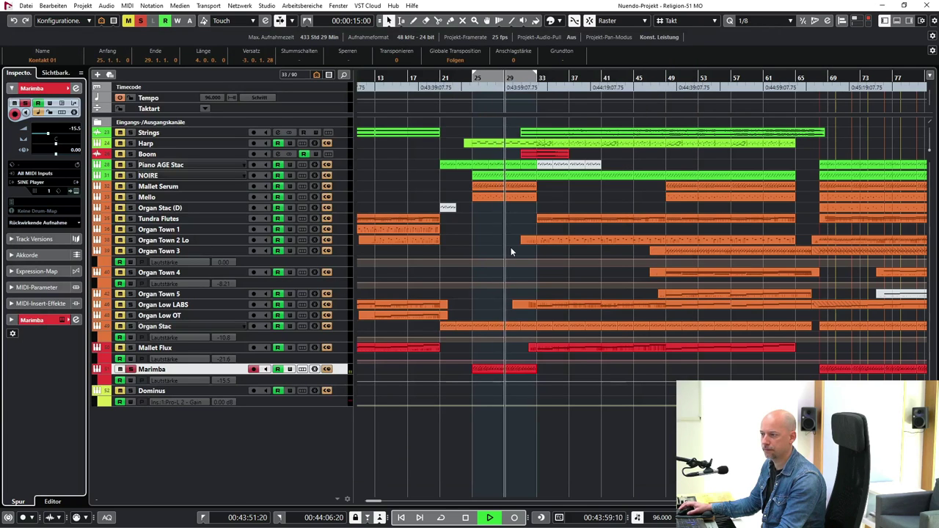
{"action": "left_click", "coordinate": [500, 243]}
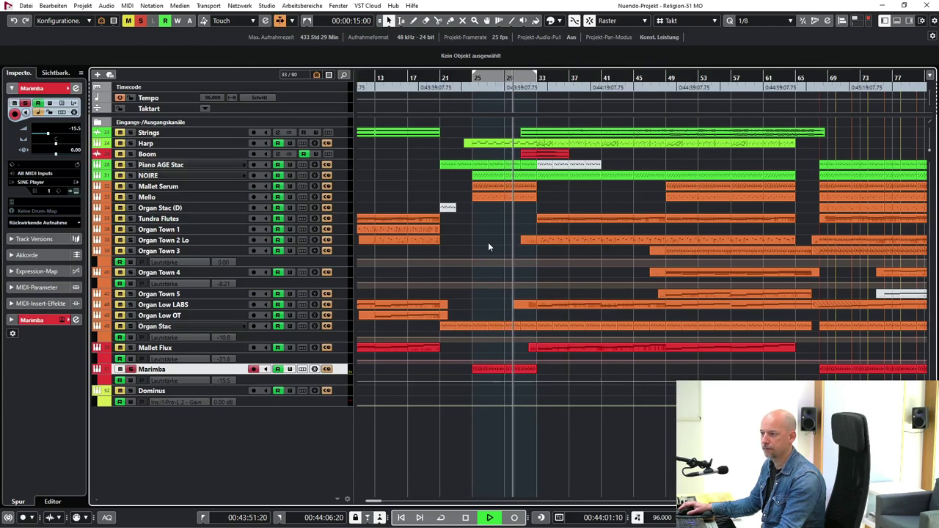
{"action": "key", "text": "space"}
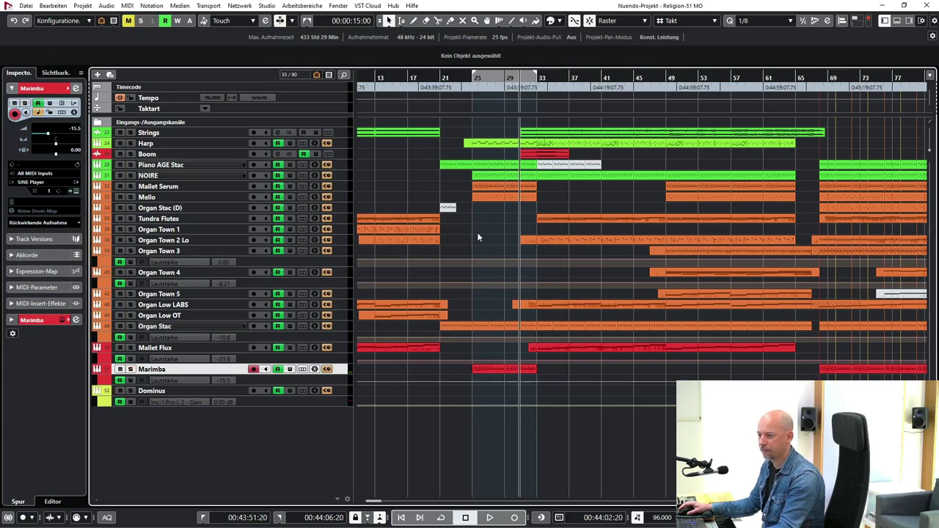
- Set the locators around the Strings event that starts at bar 31 and place the playhead at its start
{"action": "scroll", "coordinate": [452, 246], "scroll_direction": "right", "scroll_amount": 2}
{"action": "left_click", "coordinate": [521, 135]}
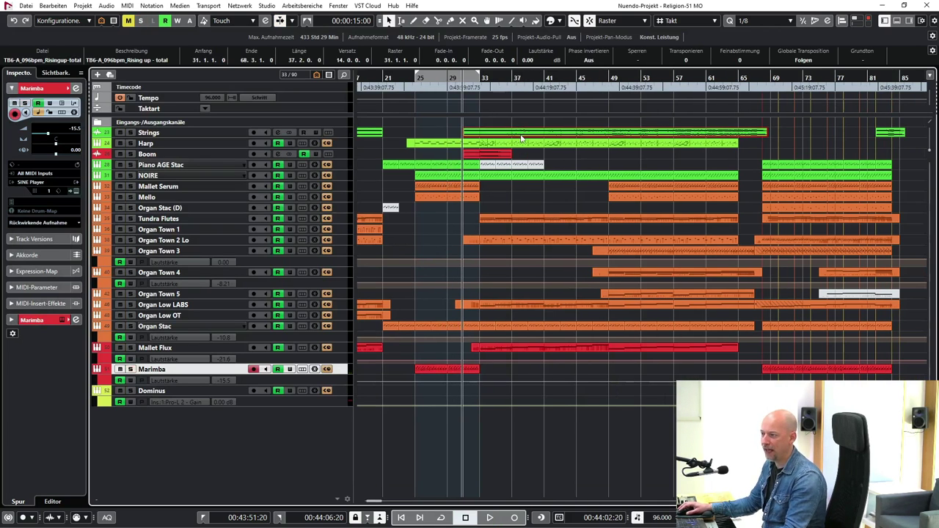
{"action": "key", "text": "p"}
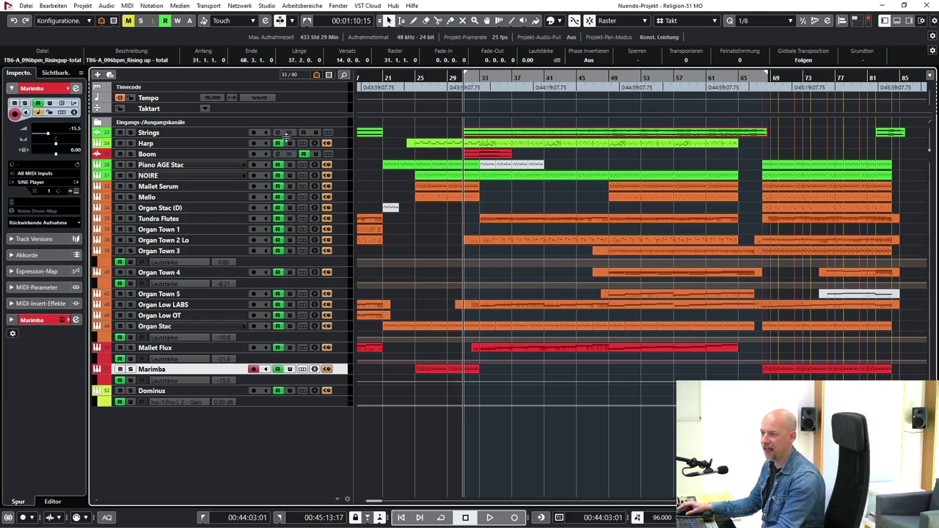
- Enable automation reading on the Strings track and activate its soothe2 and Simplon inserts
{"action": "left_click", "coordinate": [177, 132]}
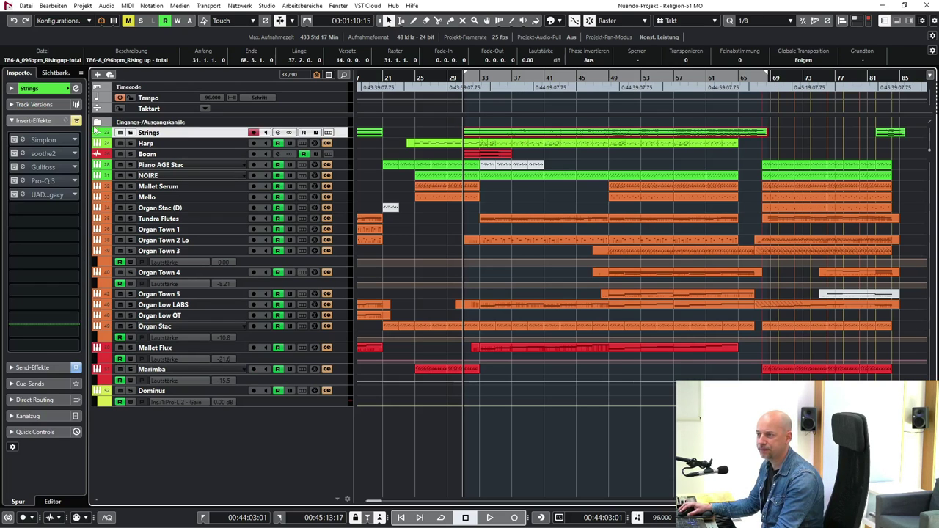
{"action": "left_click", "coordinate": [304, 132]}
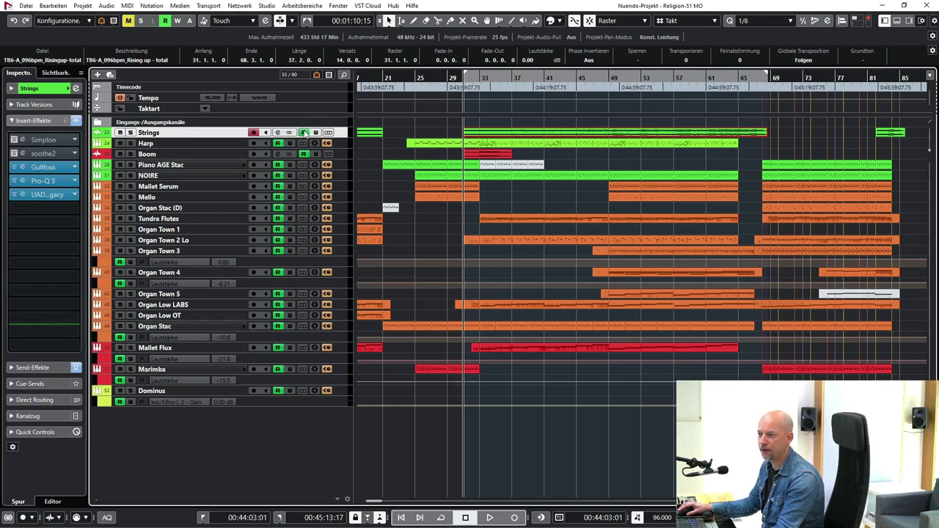
{"action": "left_click", "coordinate": [16, 153]}
{"action": "left_click", "coordinate": [16, 139]}
{"action": "left_click", "coordinate": [441, 124]}
- Play the section from bar 31 twice with all tracks audible and stop playback
{"action": "key", "text": "space"}
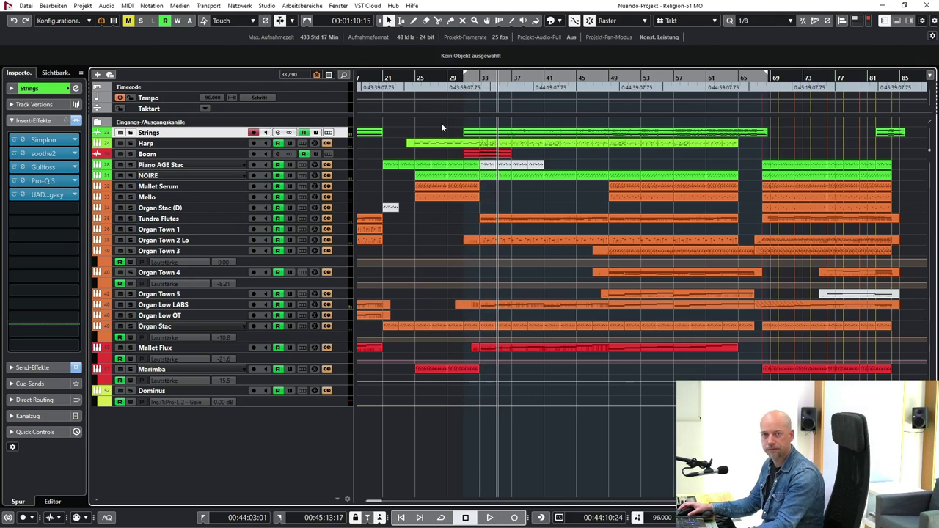
{"action": "key", "text": "space"}
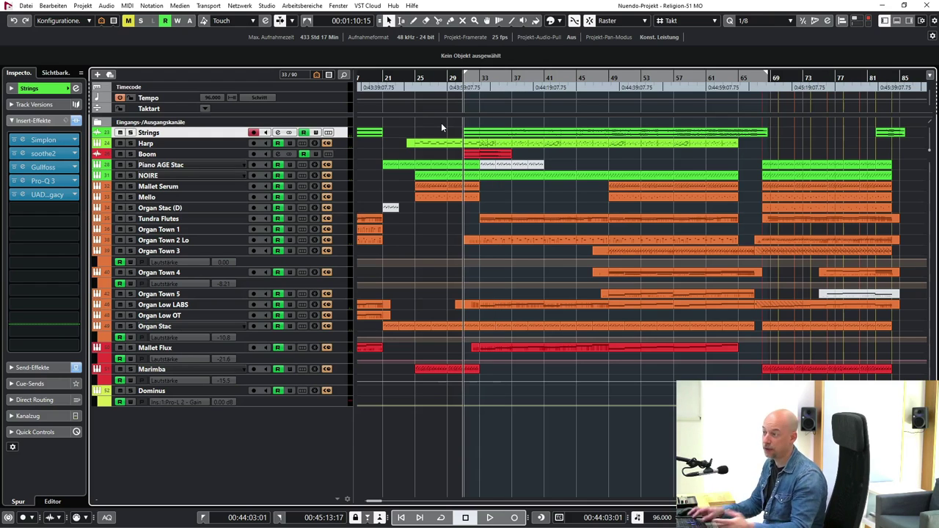
{"action": "key", "text": "space"}
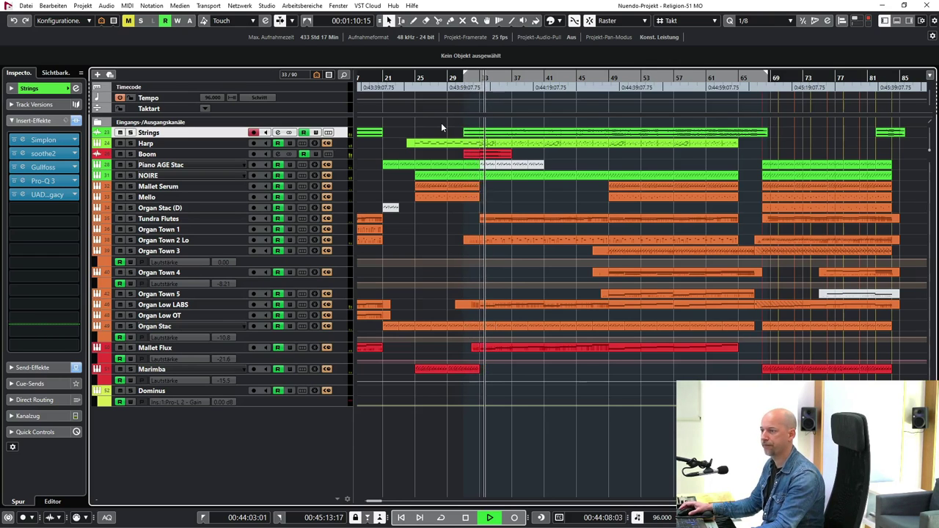
{"action": "key", "text": "space"}
- Solo Strings, play it from the left locator with its Simplon insert editor open, stop playback and close the editor
{"action": "key", "text": "KP_1"}
{"action": "key", "text": "s"}
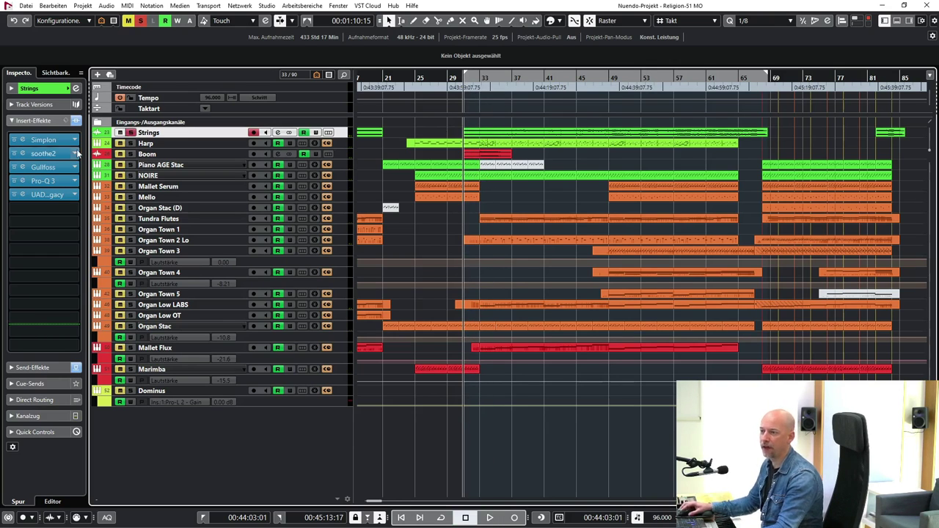
{"action": "left_click", "coordinate": [22, 140]}
{"action": "key", "text": "space"}
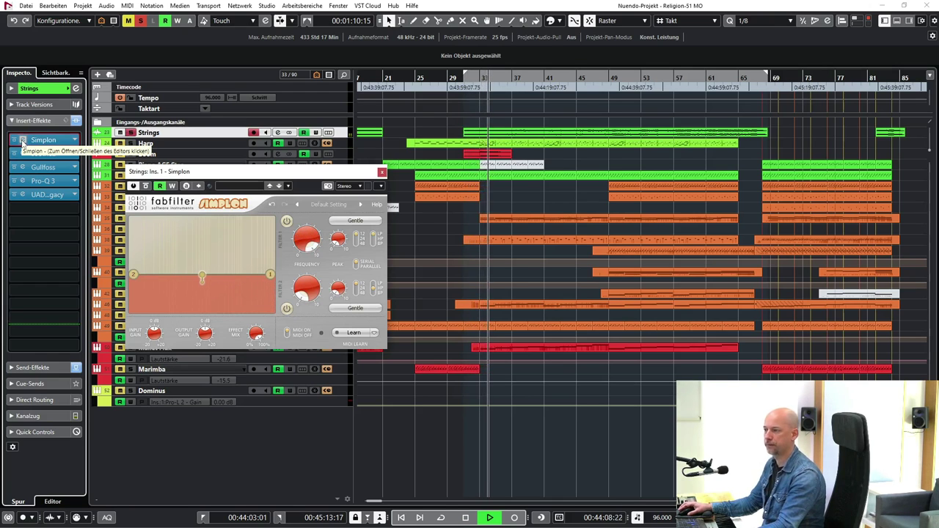
{"action": "key", "text": "space"}
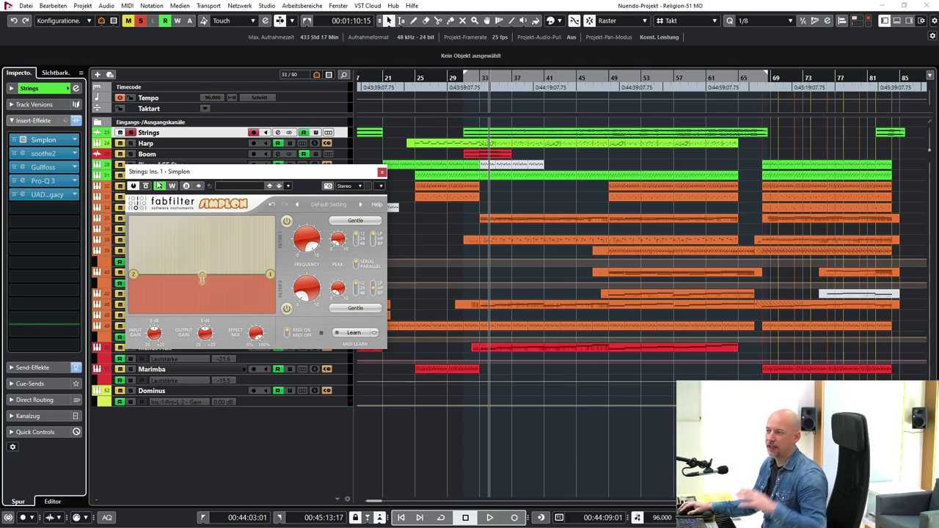
{"action": "left_click", "coordinate": [381, 173]}
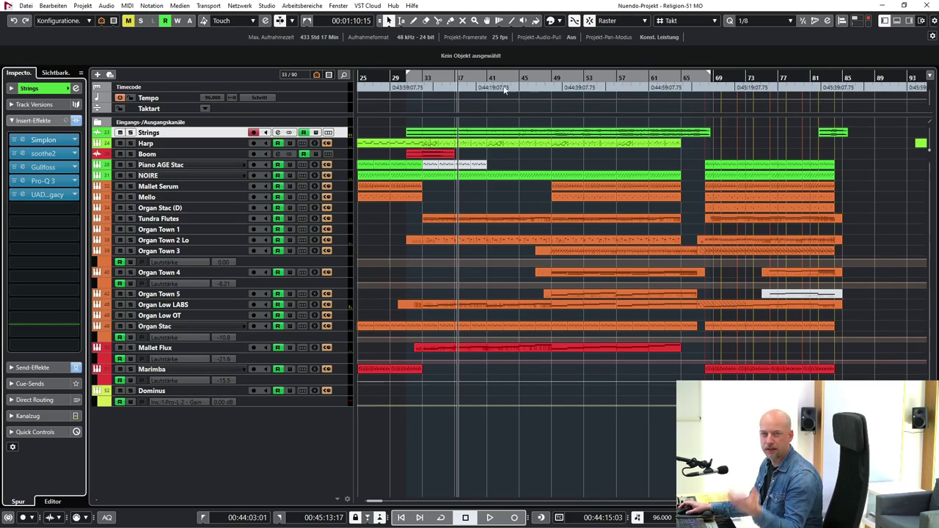
- Set the locators around the Harp event from bar 33 to 41, move the playhead to its start and select the Harp track
{"action": "left_click", "coordinate": [505, 144]}
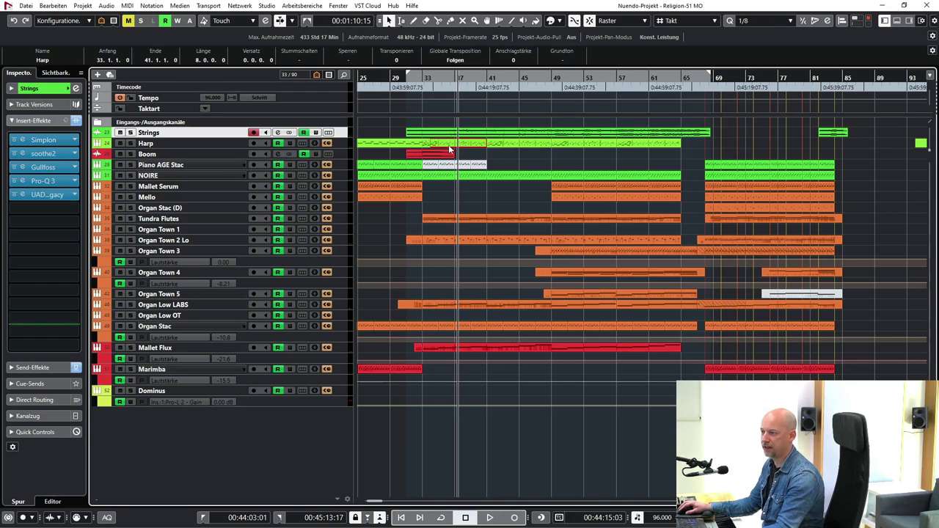
{"action": "key", "text": "p"}
{"action": "key", "text": "KP_1"}
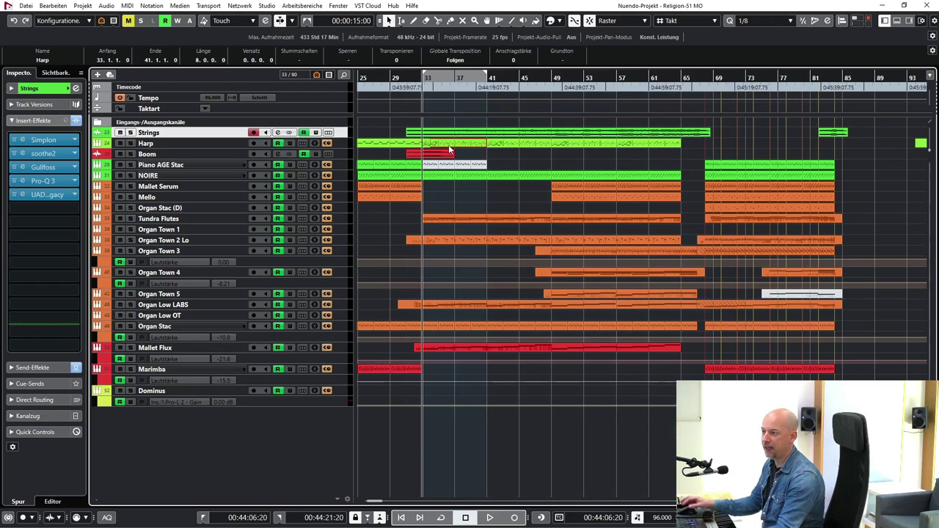
{"action": "left_click", "coordinate": [211, 146]}
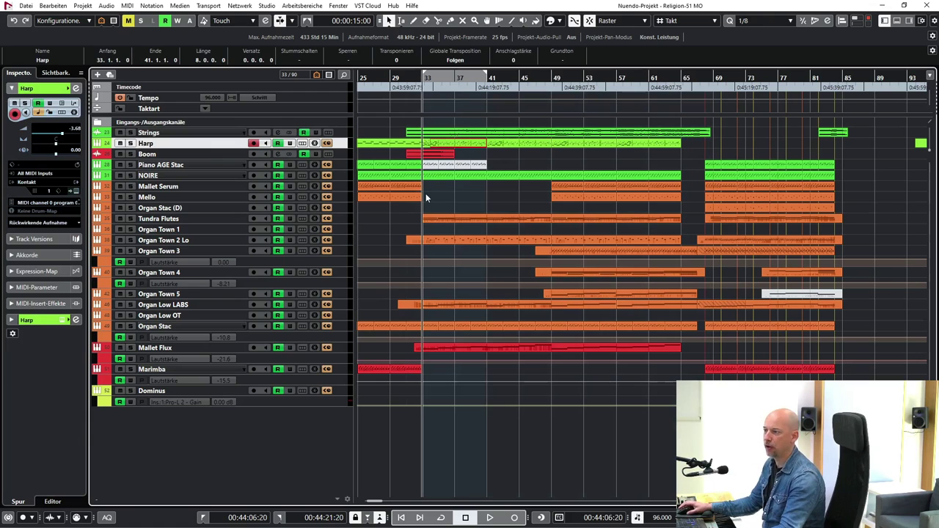
- Play the soloed Harp track from bar 33 and stop playback
{"action": "key", "text": "space"}
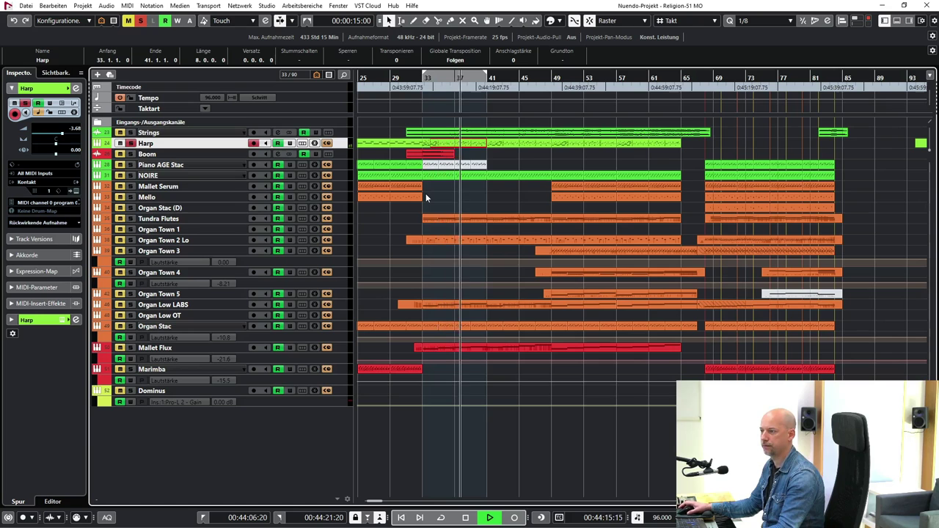
{"action": "key", "text": "space"}
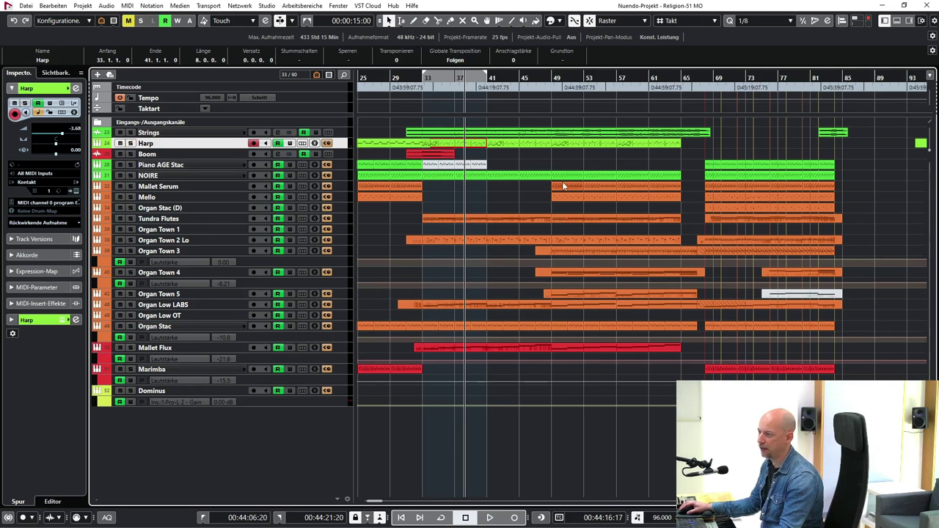
- Play all tracks from bar 49 with the locators set from bar 49 to bar 69, and stop playback
{"action": "key", "text": "p"}
{"action": "key", "text": "l"}
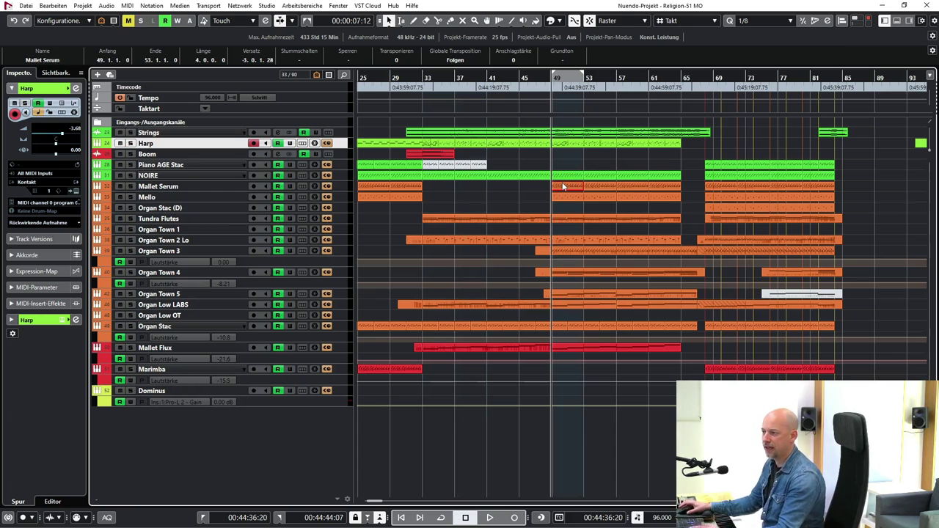
{"action": "left_click", "coordinate": [581, 160]}
{"action": "key", "text": "space"}
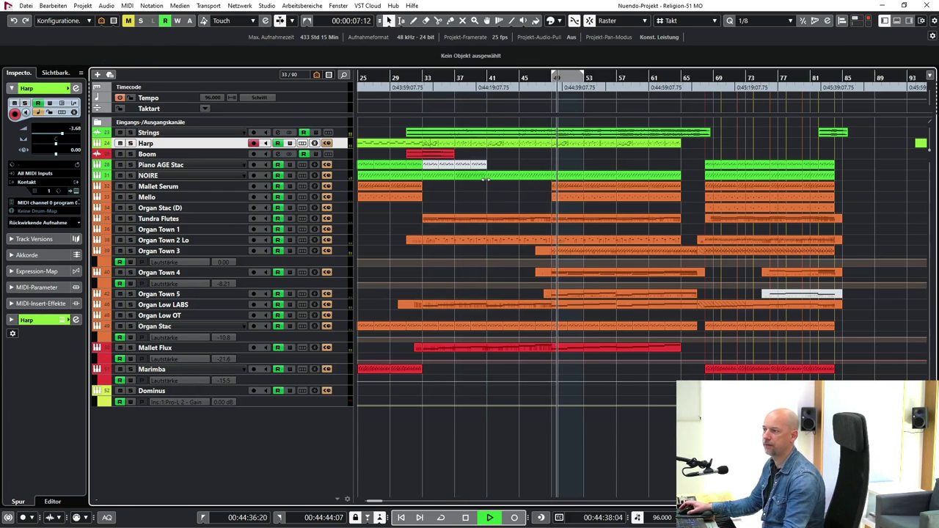
{"action": "scroll", "coordinate": [485, 179], "scroll_direction": "right", "scroll_amount": 2}
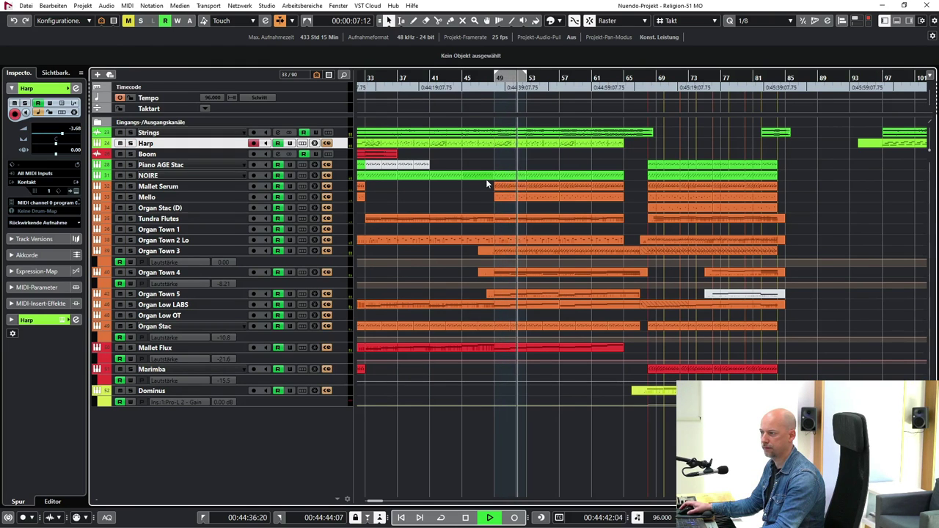
{"action": "left_click_drag", "start_coordinate": [525, 76], "coordinate": [655, 78]}
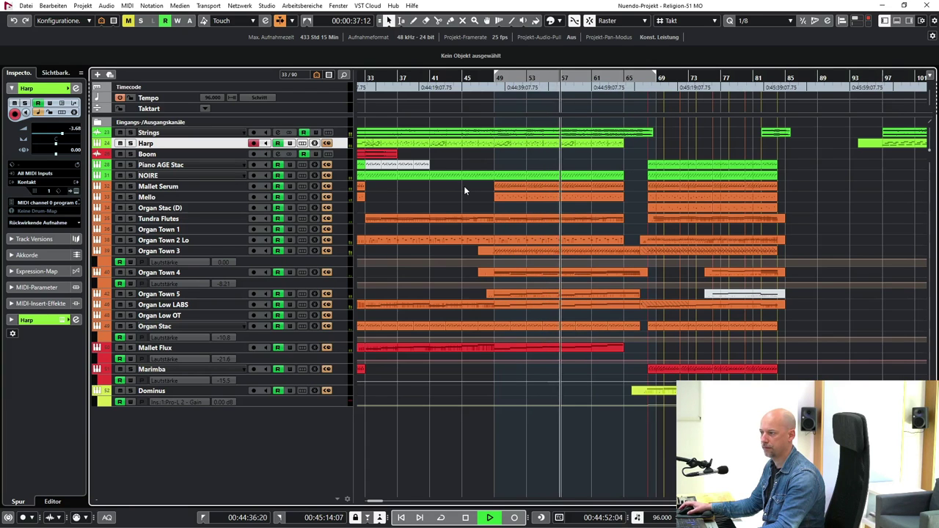
{"action": "key", "text": "space"}
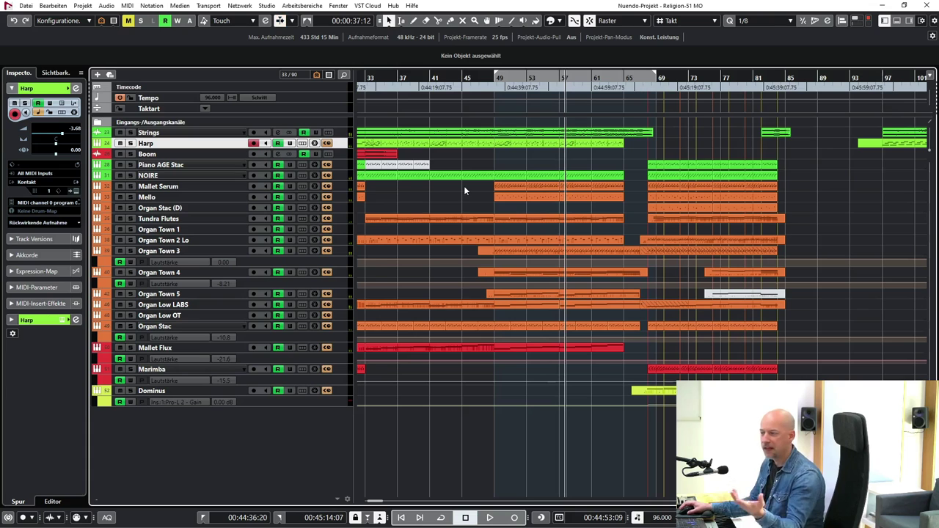
- Solo Organ Town 3, play it from the left locator while viewing its event in the Key Editor, close the editor and stop playback
{"action": "left_click", "coordinate": [201, 270]}
{"action": "left_click", "coordinate": [204, 251]}
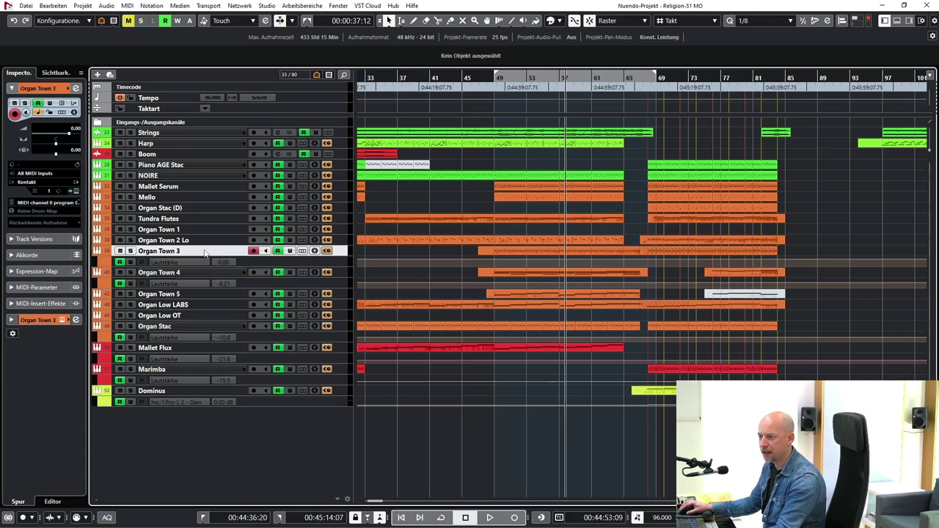
{"action": "key", "text": "s"}
{"action": "key", "text": "KP_1"}
{"action": "key", "text": "space"}
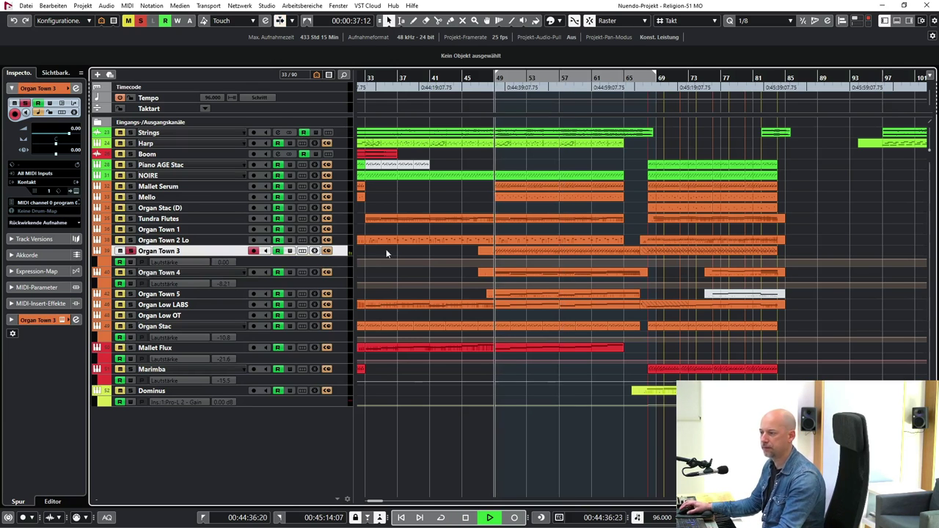
{"action": "double_click", "coordinate": [511, 251]}
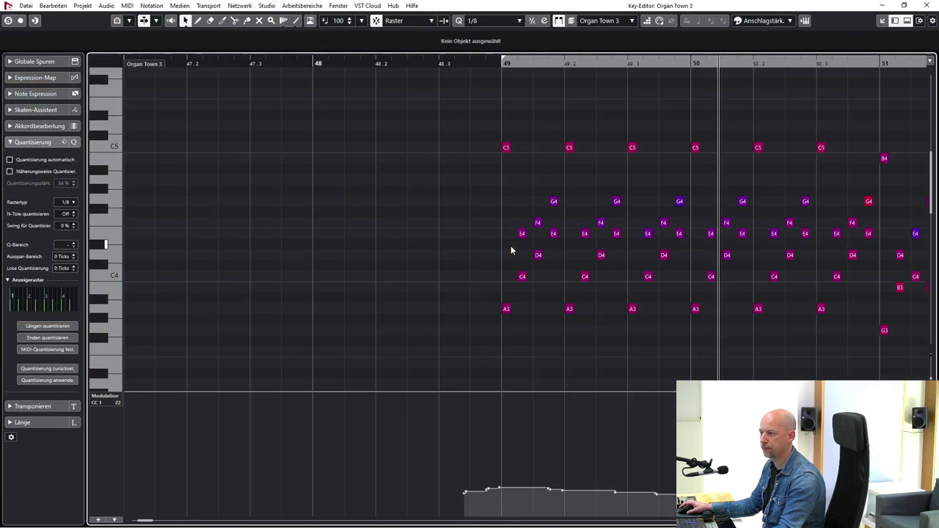
{"action": "left_click", "coordinate": [930, 5]}
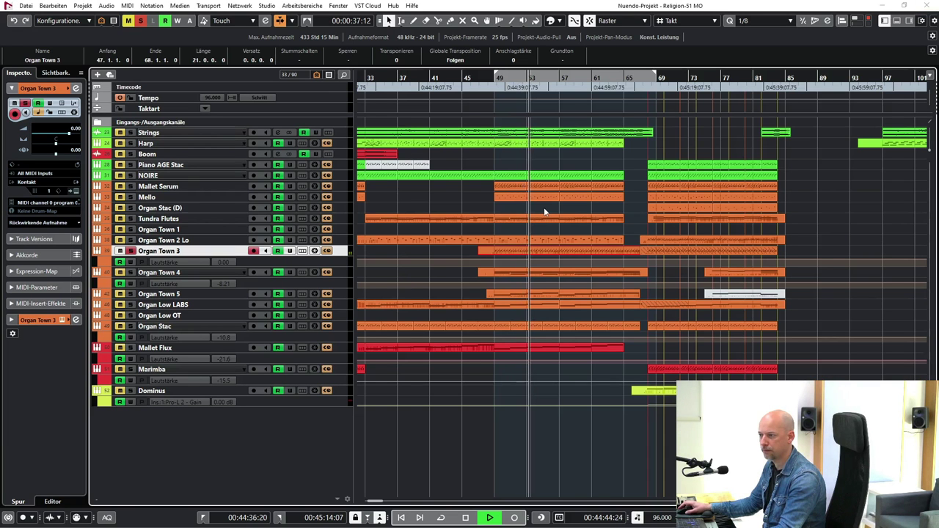
{"action": "key", "text": "space"}
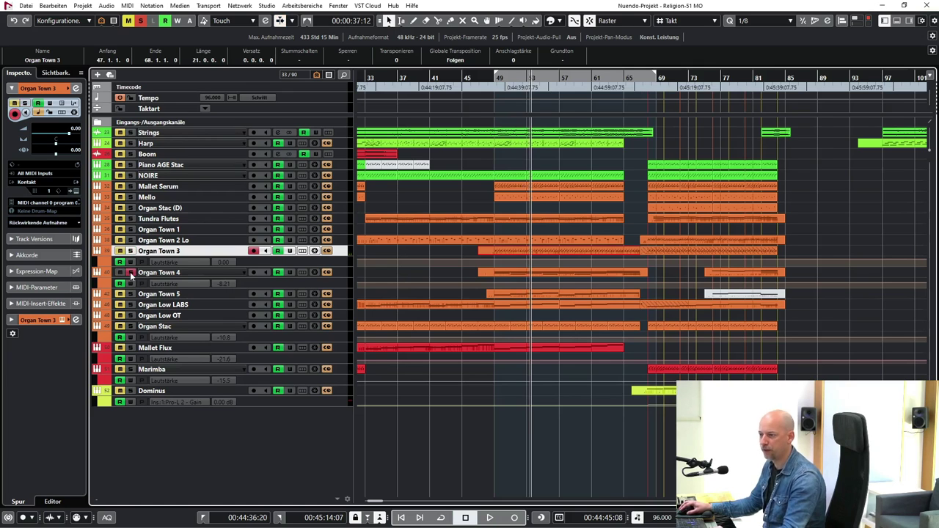
- Solo Organ Town 4 alone, play it from the current position and stop playback
{"action": "key", "text": "space"}
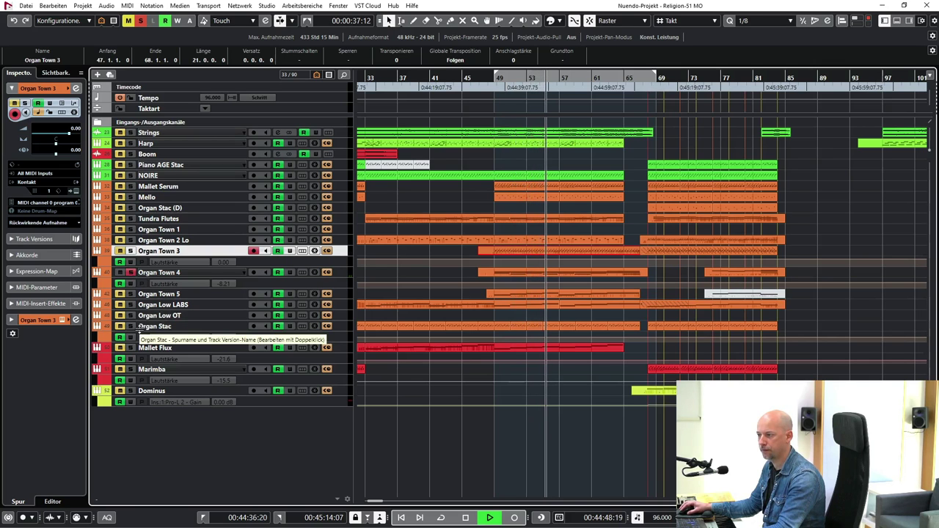
{"action": "key", "text": "space"}
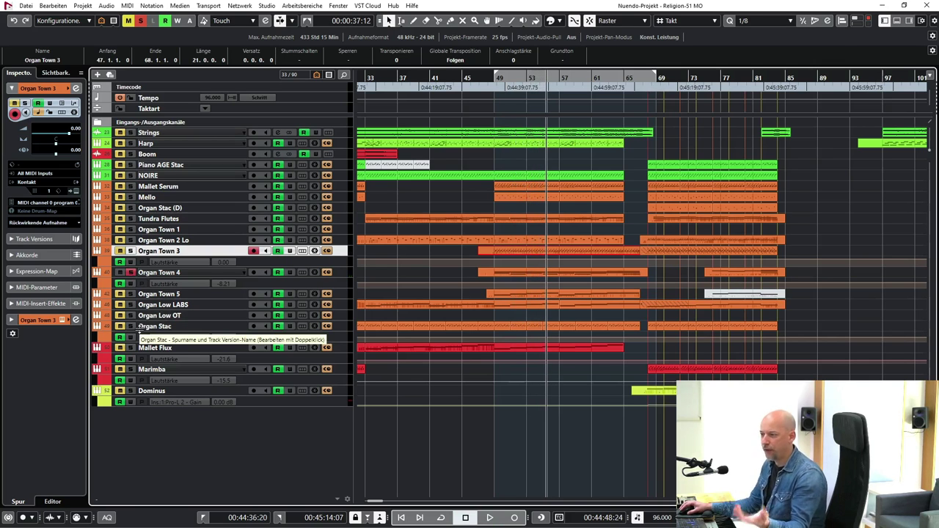
- Add Organ Town 3 to the soloed Organ Town 4, play both from the left locator and stop playback
{"action": "left_click", "coordinate": [130, 251]}
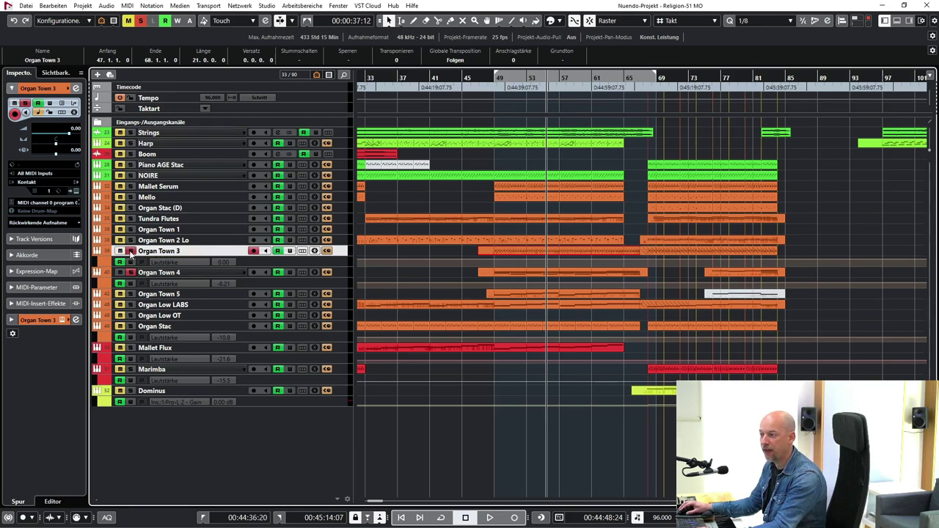
{"action": "key", "text": "KP_1"}
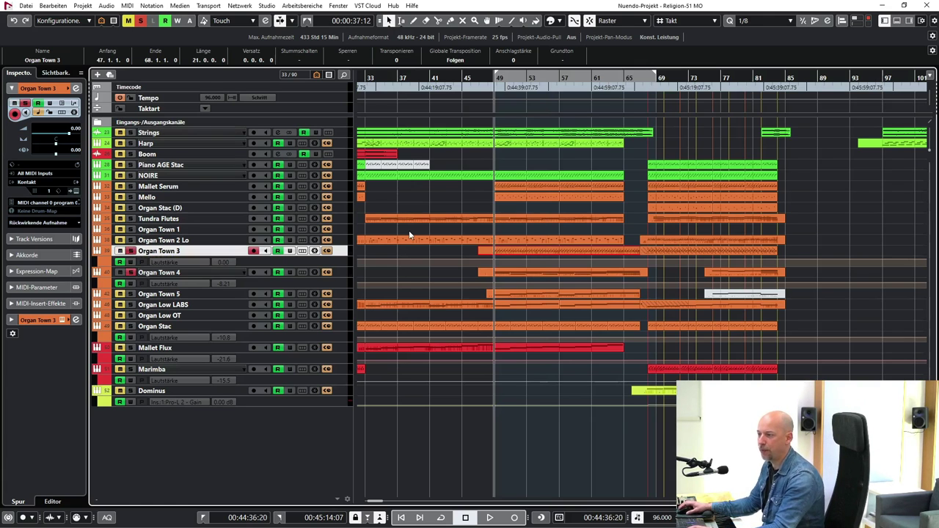
{"action": "key", "text": "space"}
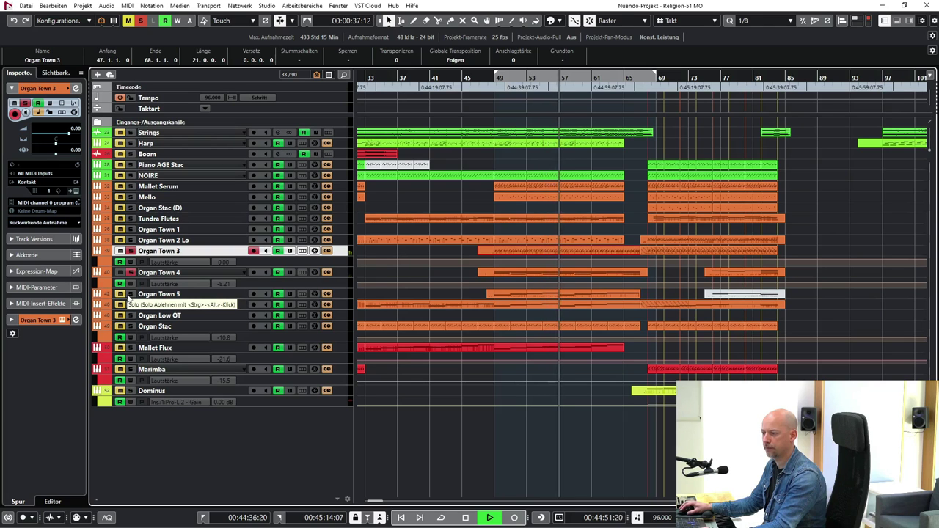
{"action": "key", "text": "space"}
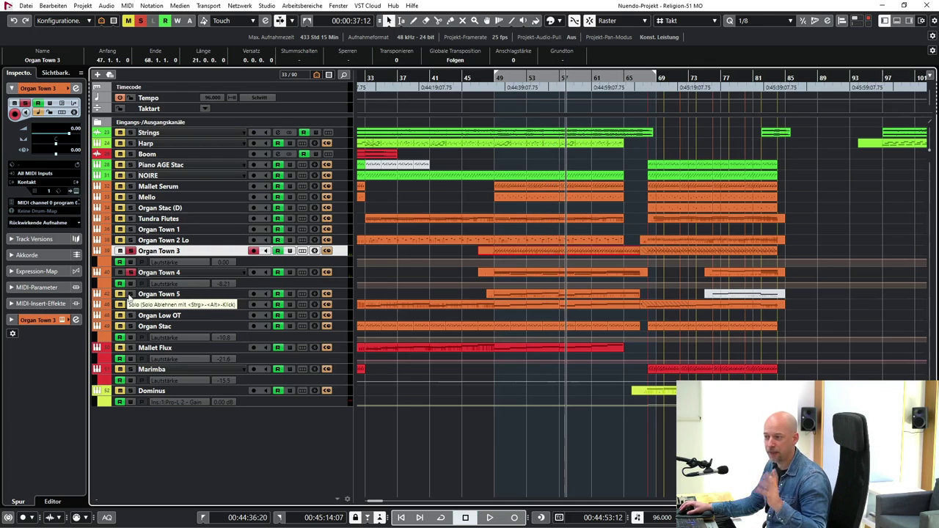
- Add Organ Town 5 and Organ Low LABS to the solo, play the organ tracks from the left locator and stop playback
{"action": "left_click", "coordinate": [131, 294]}
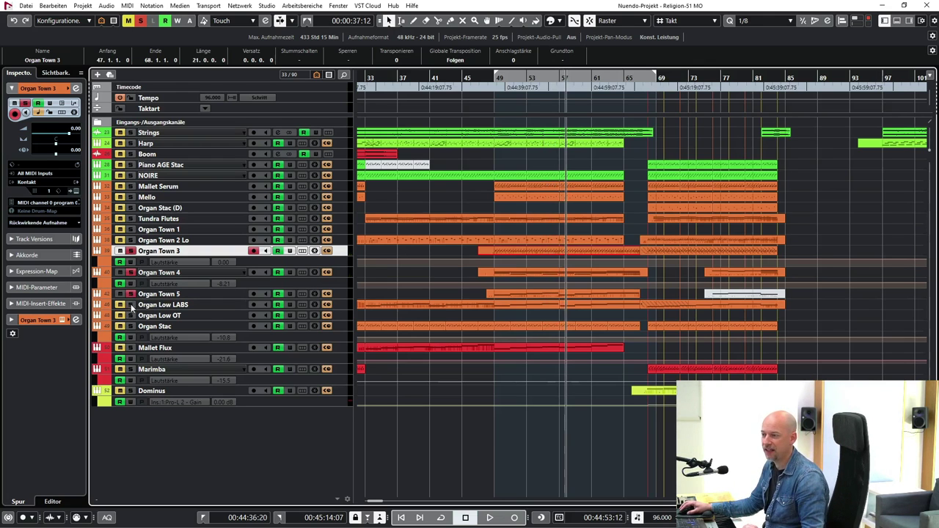
{"action": "key", "text": "space"}
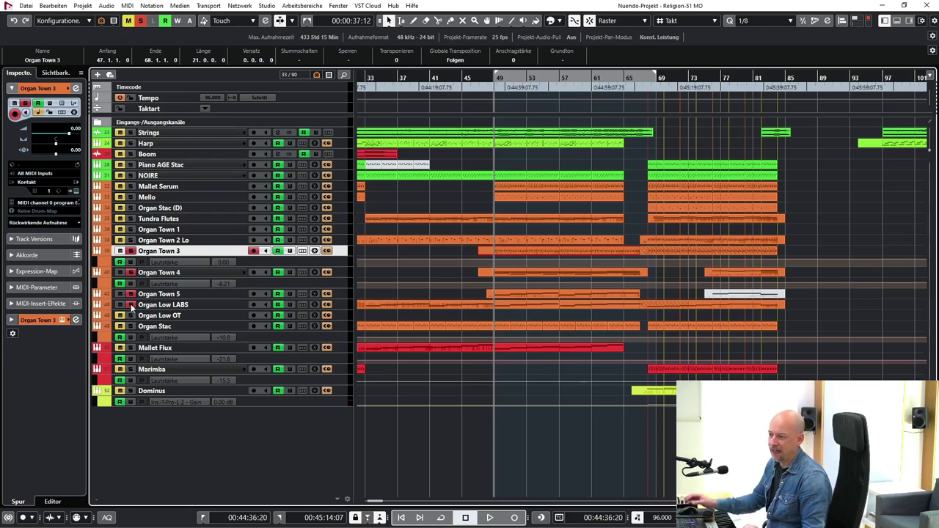
{"action": "key", "text": "space"}
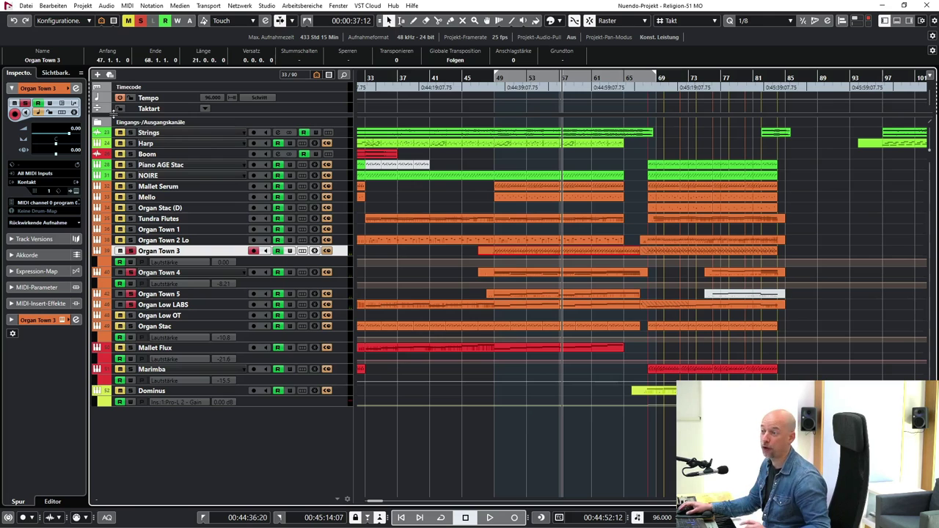
- Add Strings to the soloed organs, play them from the left locator, stop playback and clear all solos
{"action": "key", "text": "KP_1"}
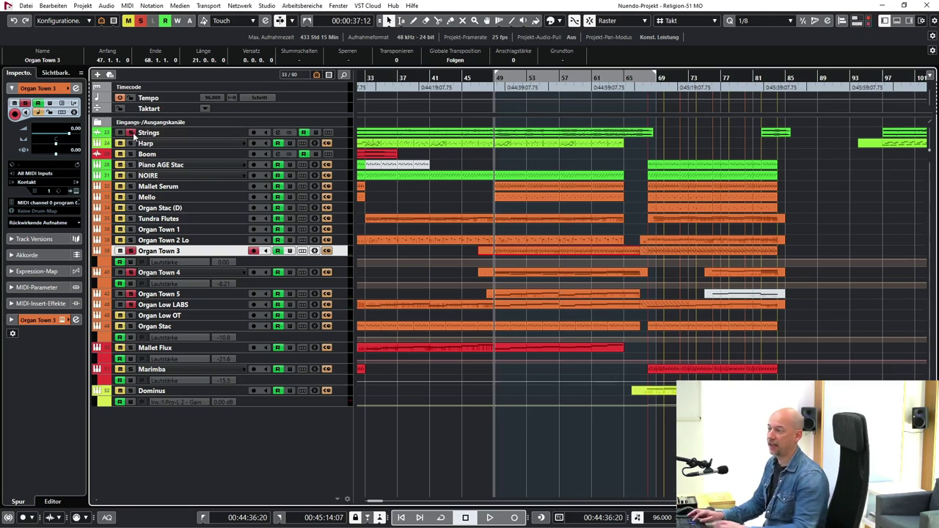
{"action": "key", "text": "space"}
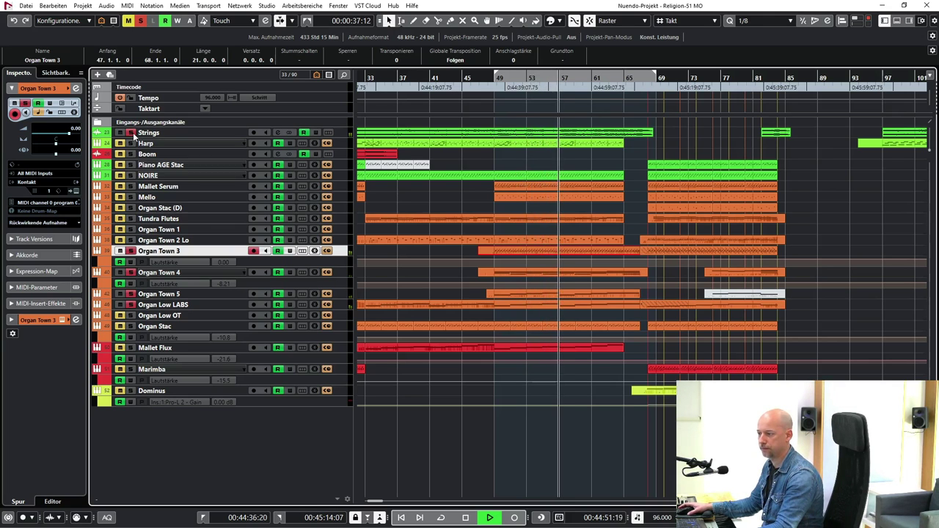
{"action": "key", "text": "space"}
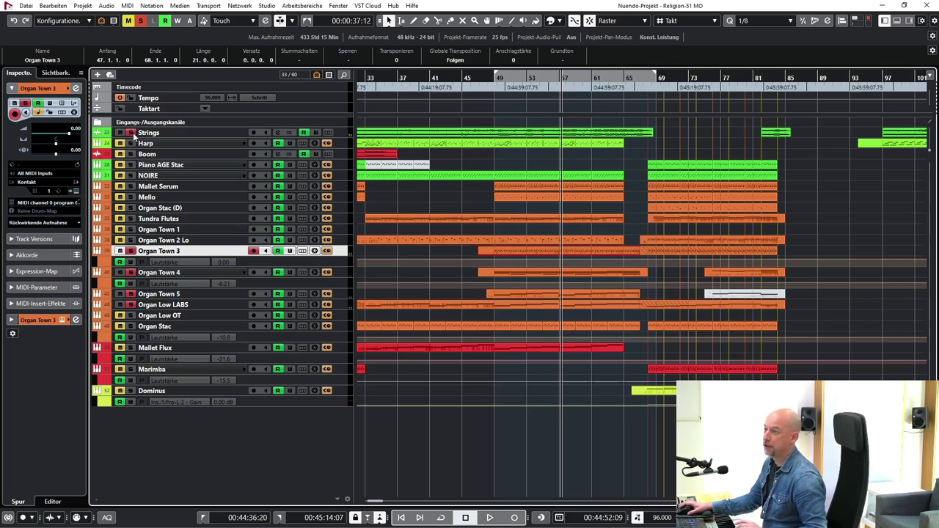
{"action": "left_click", "coordinate": [141, 21]}
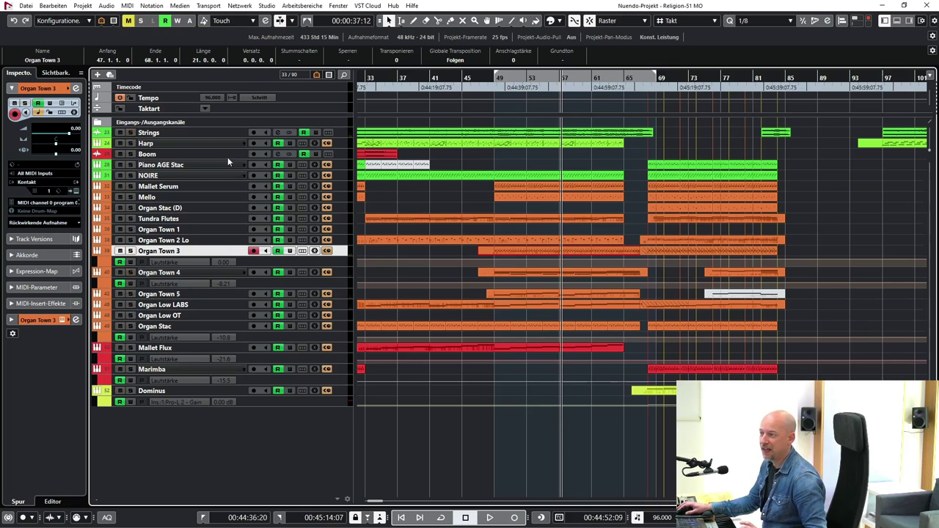
- Play the transition from about bar 64 to bar 68 with all tracks audible and stop playback
{"action": "left_click", "coordinate": [429, 198]}
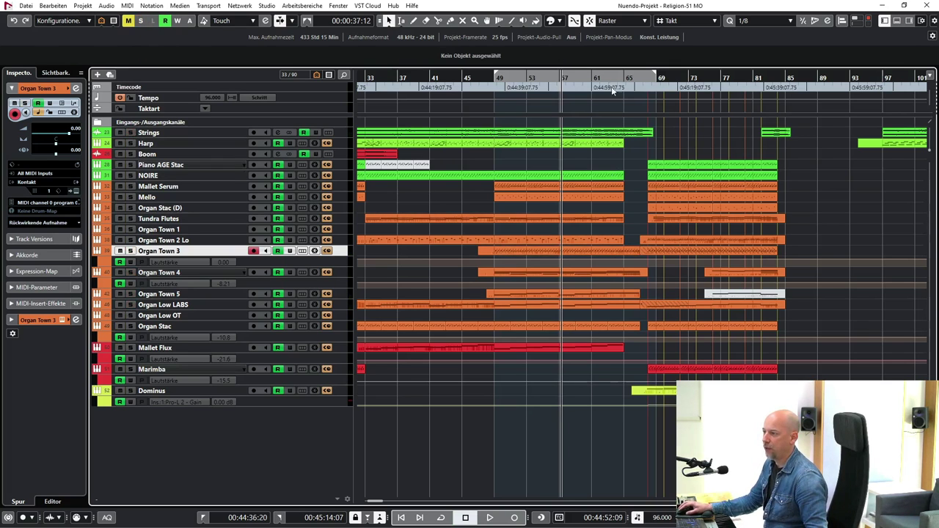
{"action": "left_click", "coordinate": [613, 77]}
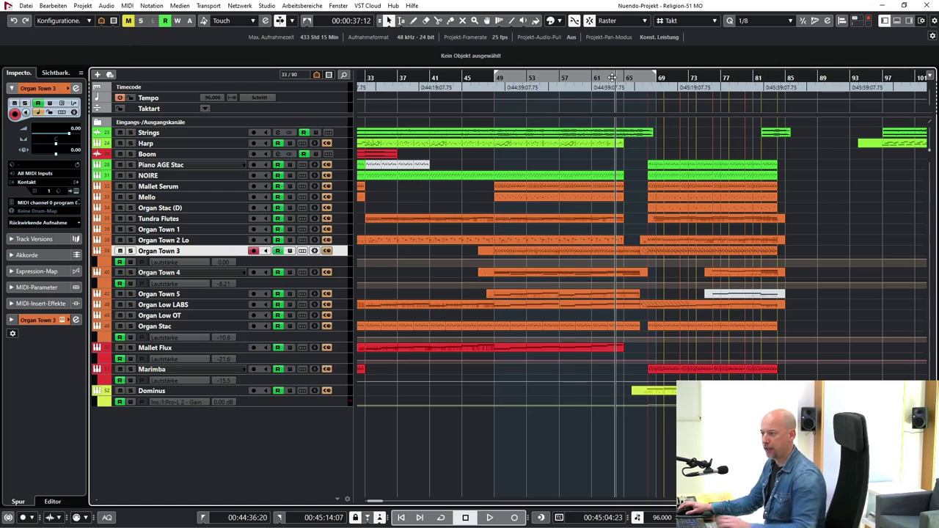
{"action": "key", "text": "space"}
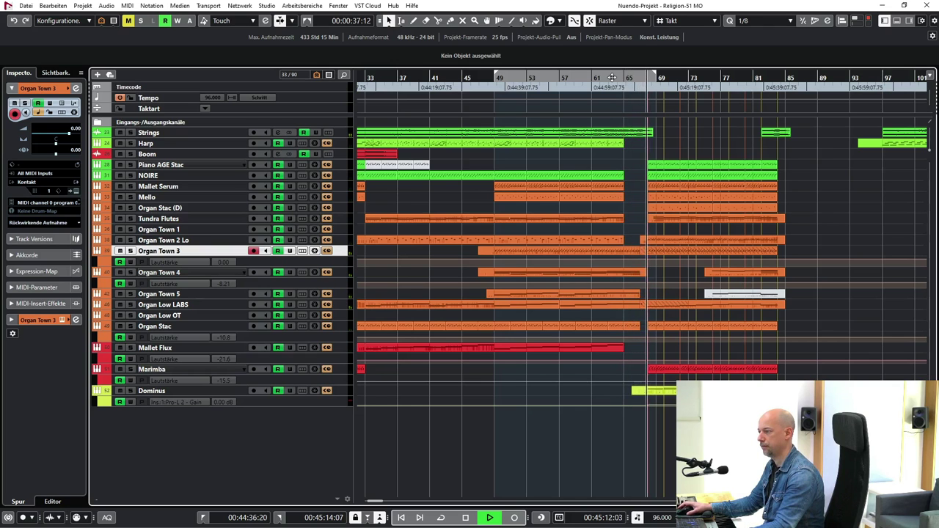
{"action": "key", "text": "space"}
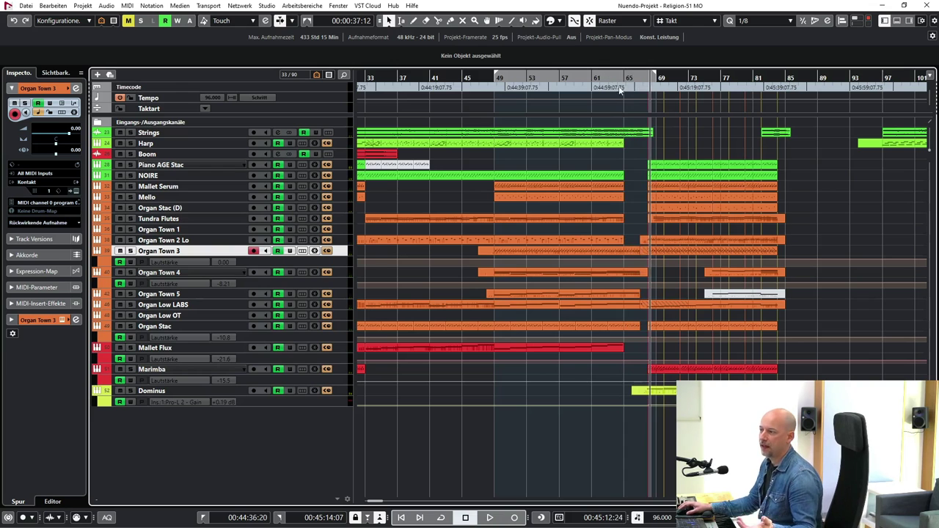
- Examine the transition between bars 64 and 68 up close, replay it from about bar 63 and stop playback
{"action": "left_click", "coordinate": [617, 85]}
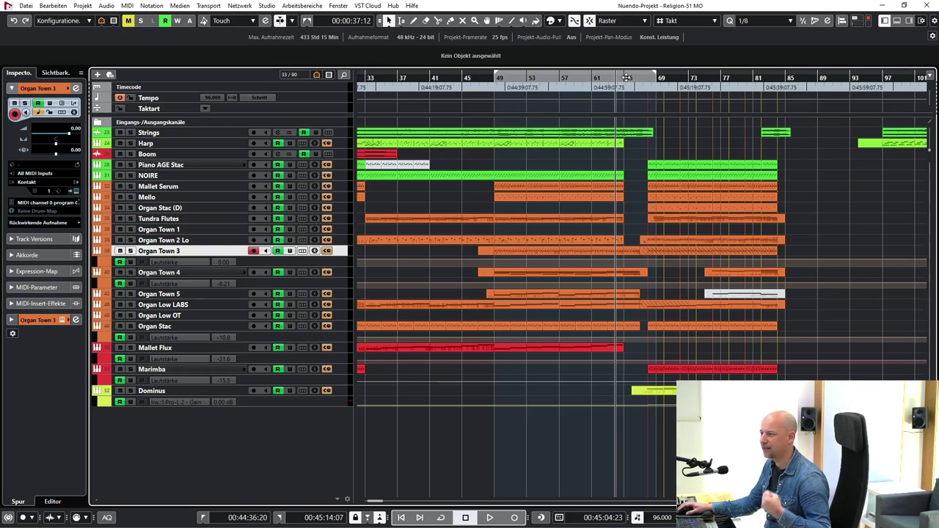
{"action": "key", "text": "h"}
{"action": "key", "text": "h"}
{"action": "key", "text": "h"}
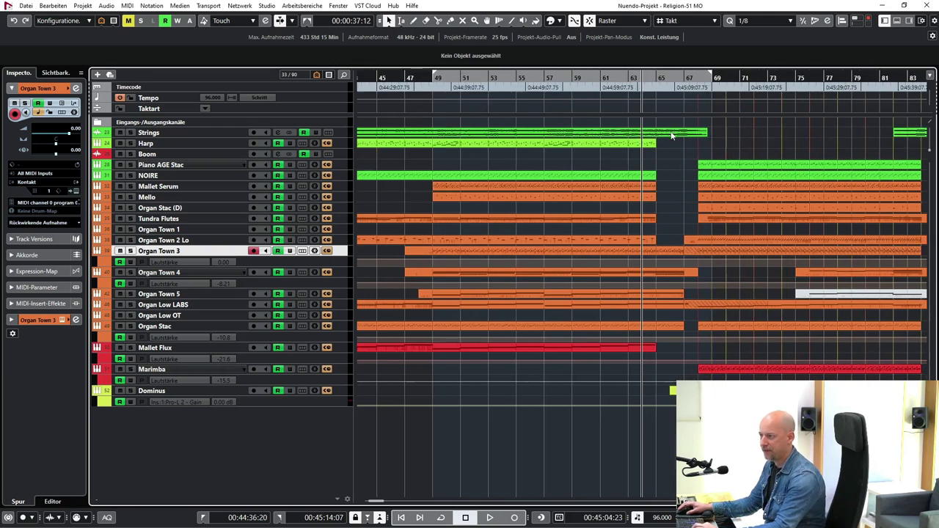
{"action": "scroll", "coordinate": [647, 148], "scroll_direction": "right", "scroll_amount": 3}
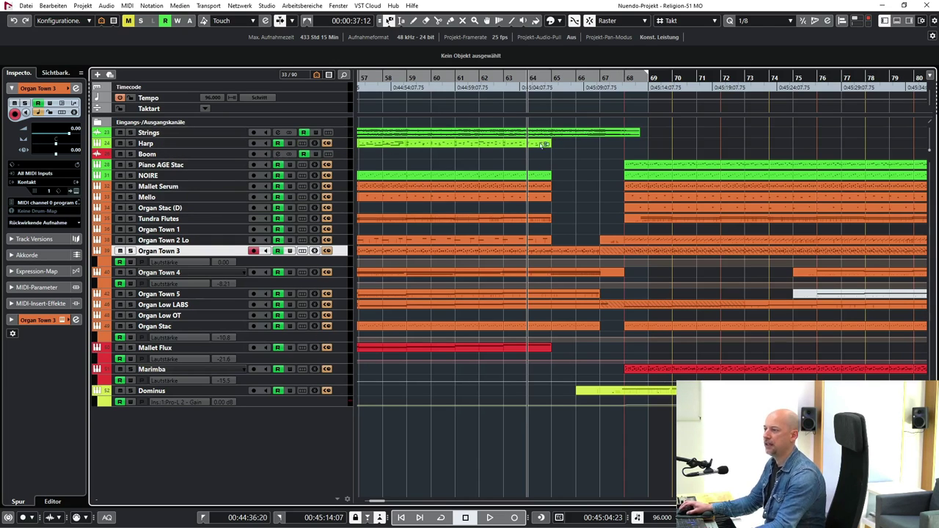
{"action": "left_click", "coordinate": [505, 79]}
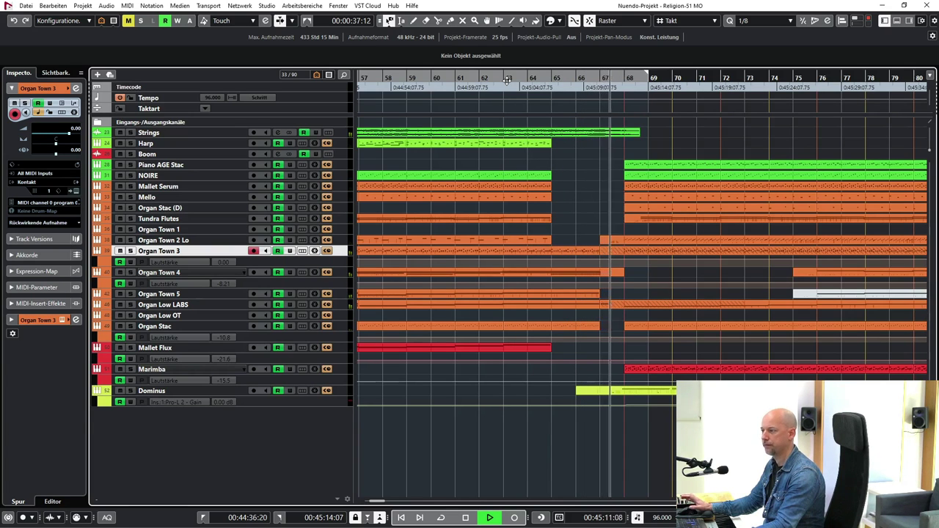
{"action": "key", "text": "space"}
- Set the left locator to bar 68 and the right locator to bar 86, play the section with all tracks audible and stop playback
{"action": "scroll", "coordinate": [618, 139], "scroll_direction": "right", "scroll_amount": 3}
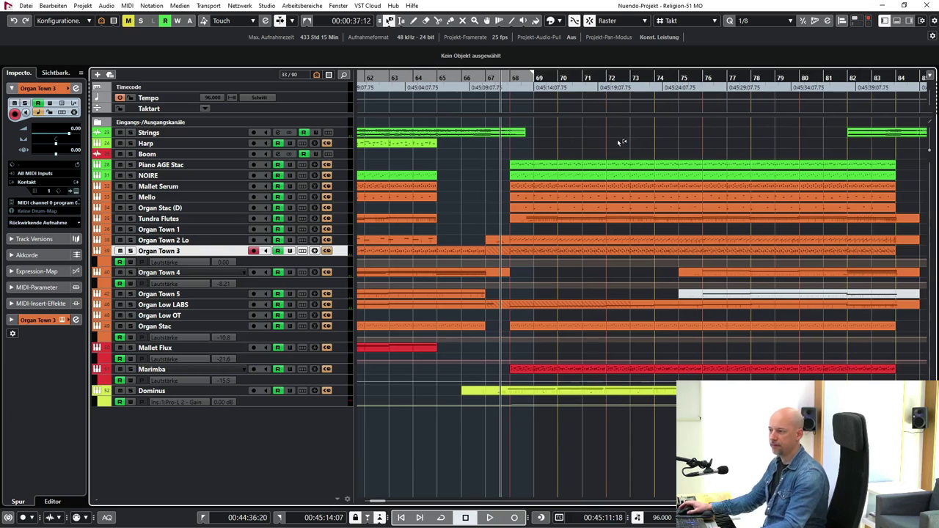
{"action": "left_click", "coordinate": [513, 84], "text": "ctrl"}
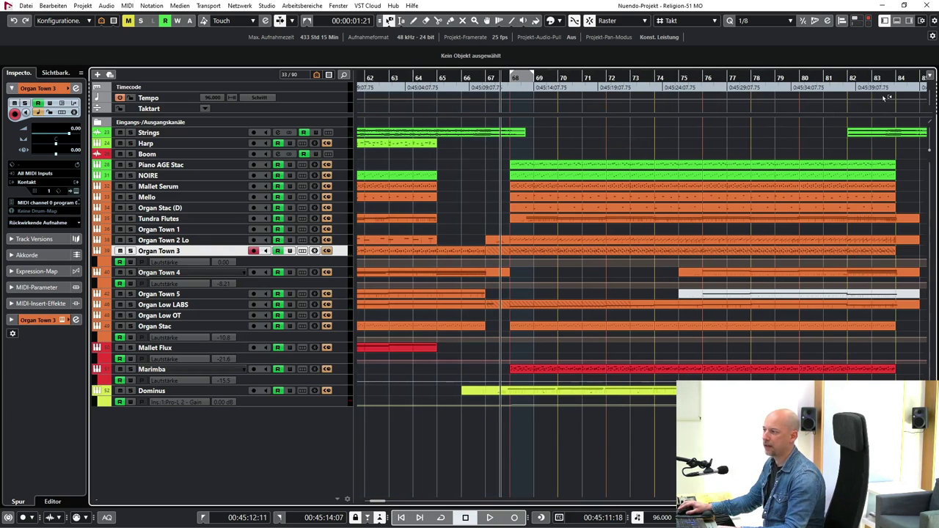
{"action": "scroll", "coordinate": [860, 110], "scroll_direction": "right", "scroll_amount": 3}
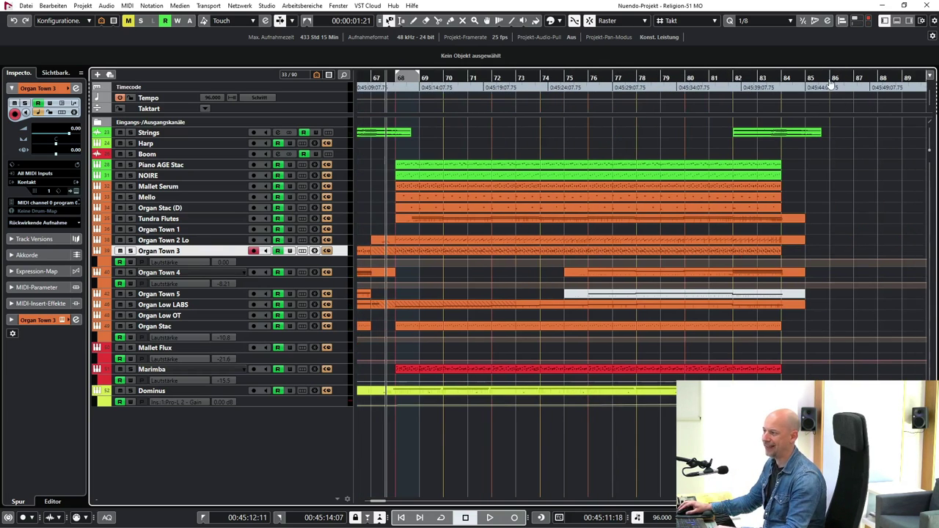
{"action": "left_click", "coordinate": [830, 84], "text": "alt"}
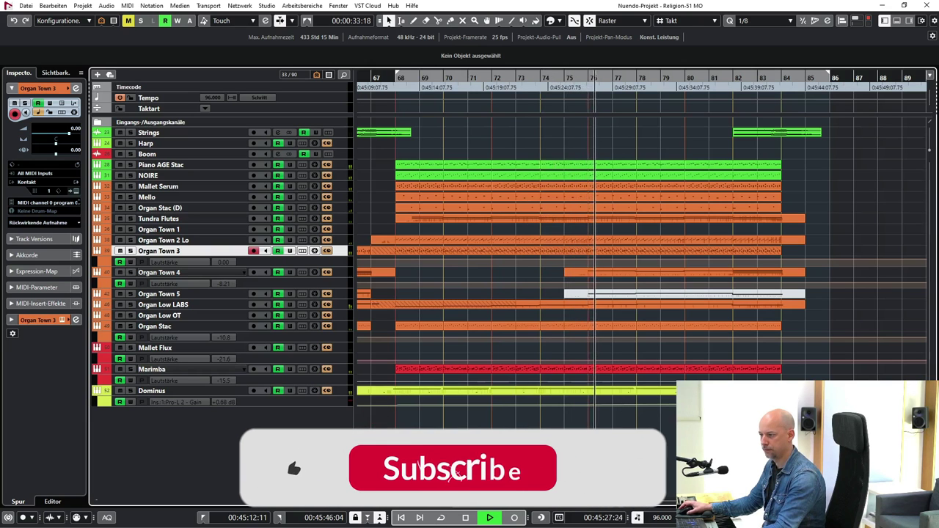
{"action": "key", "text": "space"}
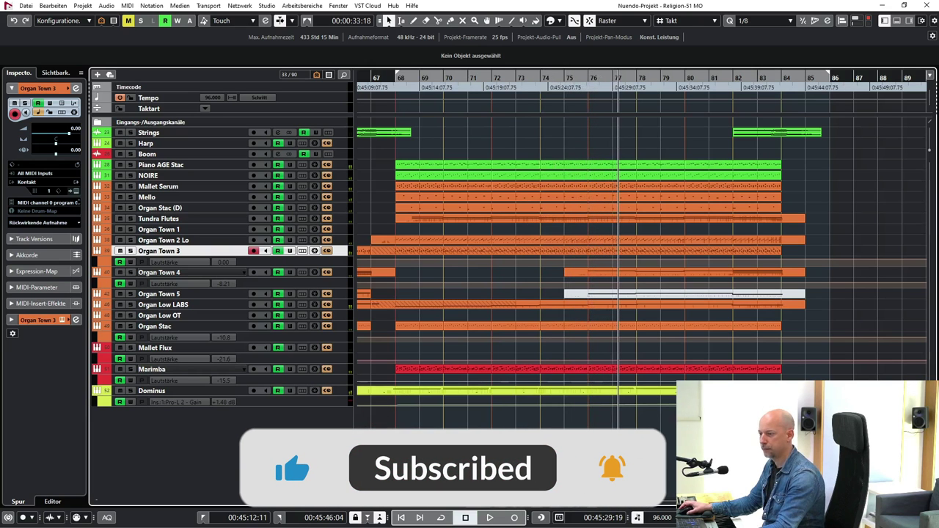
- Open the Dominus track's choir instrument to examine its word list and engine settings, and close it
{"action": "left_click", "coordinate": [169, 390]}
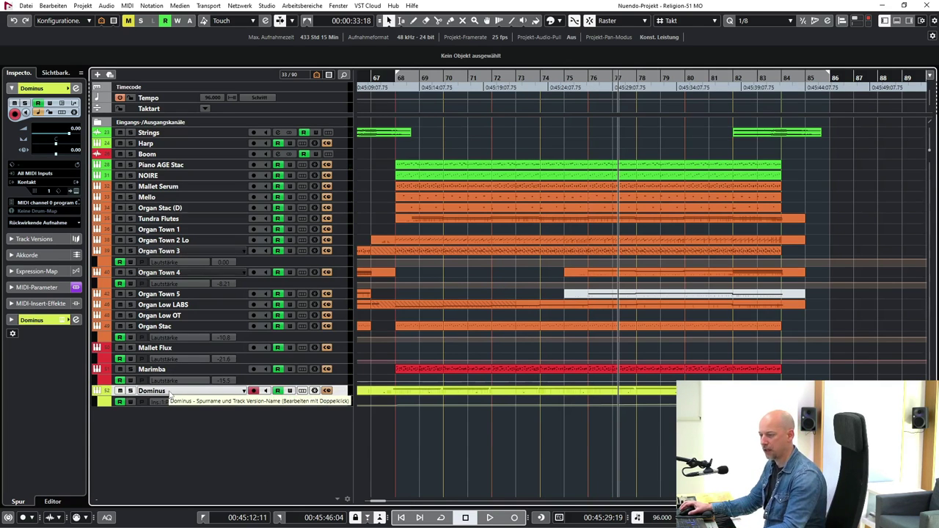
{"action": "key", "text": "KP_1"}
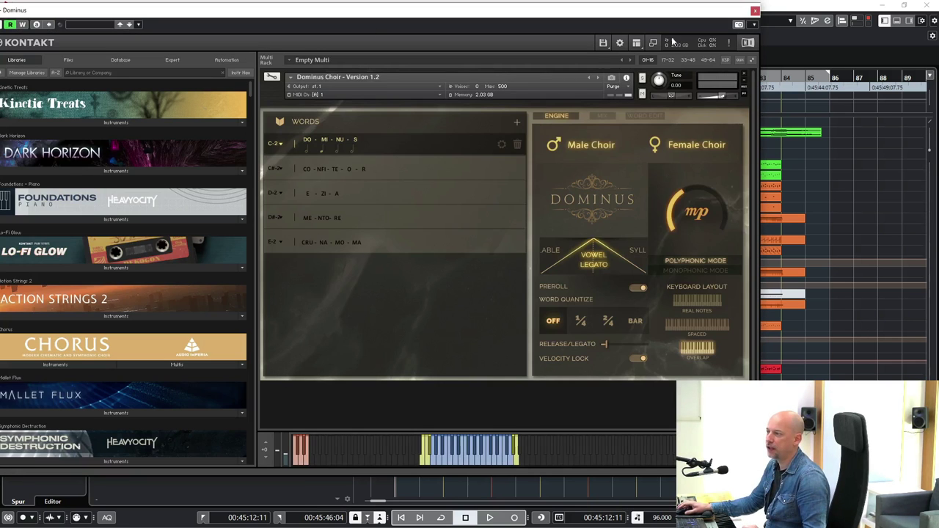
{"action": "left_click", "coordinate": [755, 11]}
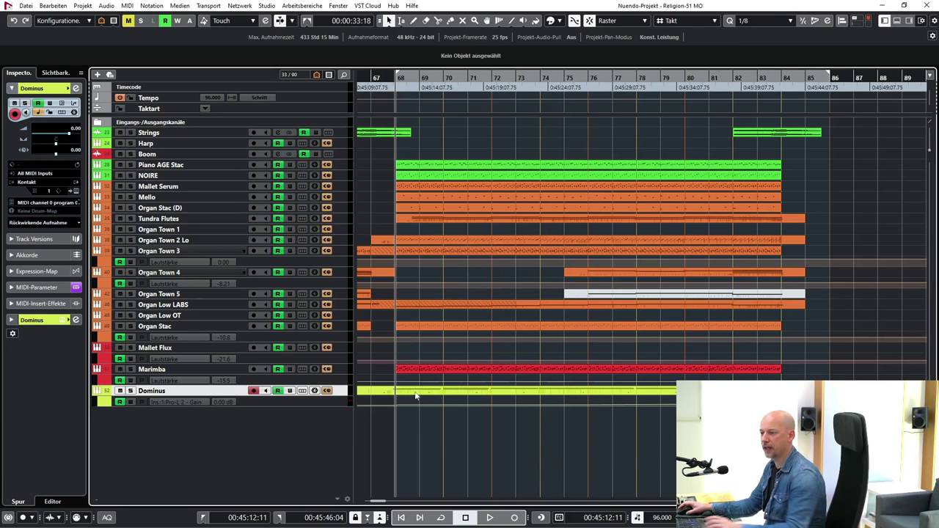
- Play the Dominus track soloed from bar 68, stop playback and return to the left locator
{"action": "key", "text": "space"}
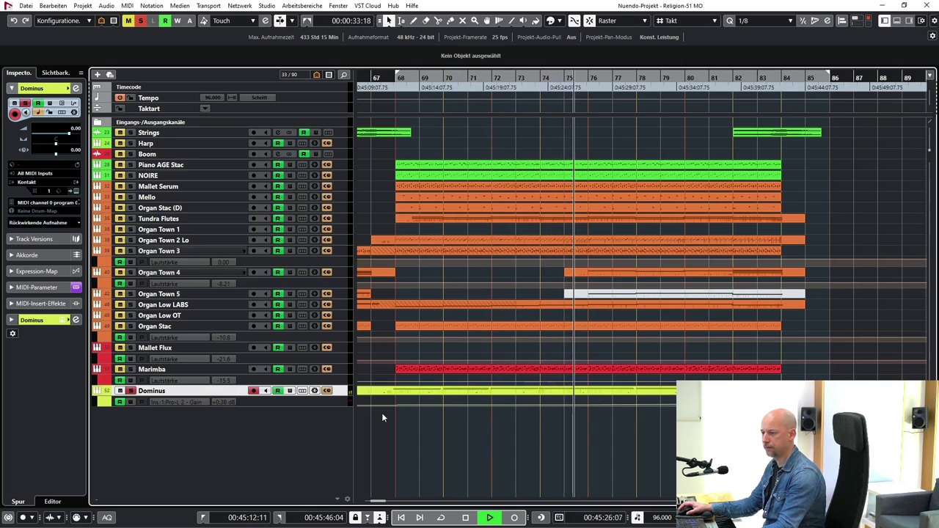
{"action": "key", "text": "space"}
{"action": "key", "text": "KP_1"}
- Open the Dominus part in the Key Editor and examine its chords and modulation curve from bar 68 on
{"action": "double_click", "coordinate": [425, 395]}
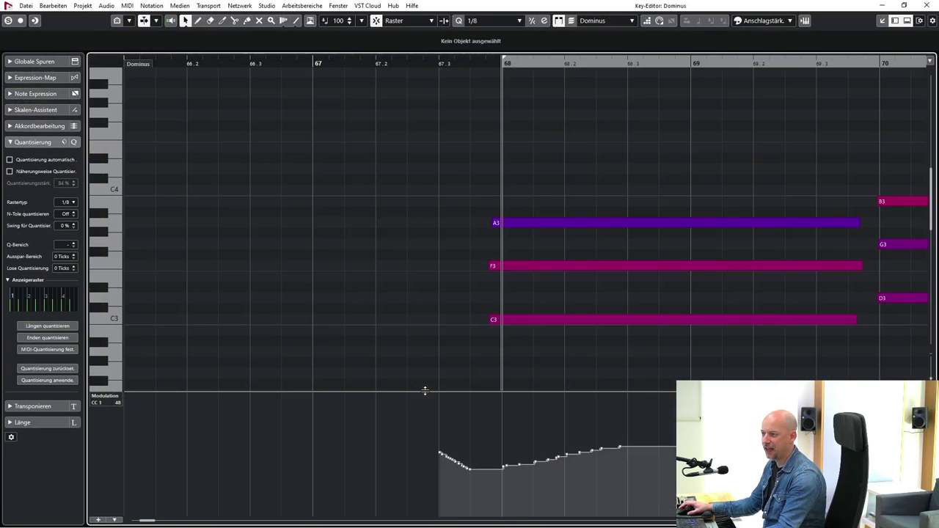
{"action": "scroll", "coordinate": [358, 250], "scroll_direction": "right", "scroll_amount": 4}
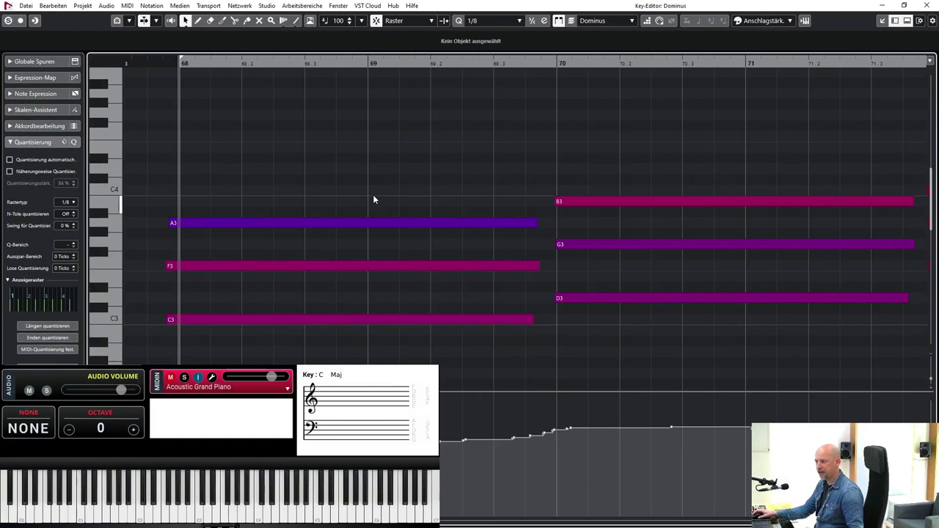
{"action": "key", "text": "g"}
{"action": "key", "text": "g"}
{"action": "key", "text": "g"}
{"action": "key", "text": "g"}
{"action": "scroll", "coordinate": [415, 181], "scroll_direction": "right", "scroll_amount": 2}
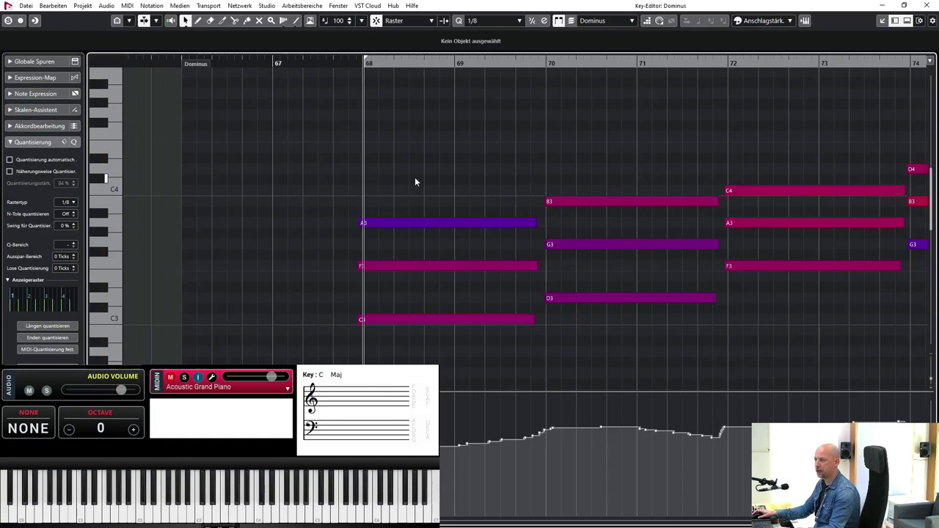
{"action": "scroll", "coordinate": [415, 182], "scroll_direction": "right", "scroll_amount": 2}
{"action": "key", "text": "g"}
{"action": "scroll", "coordinate": [415, 181], "scroll_direction": "right", "scroll_amount": 2}
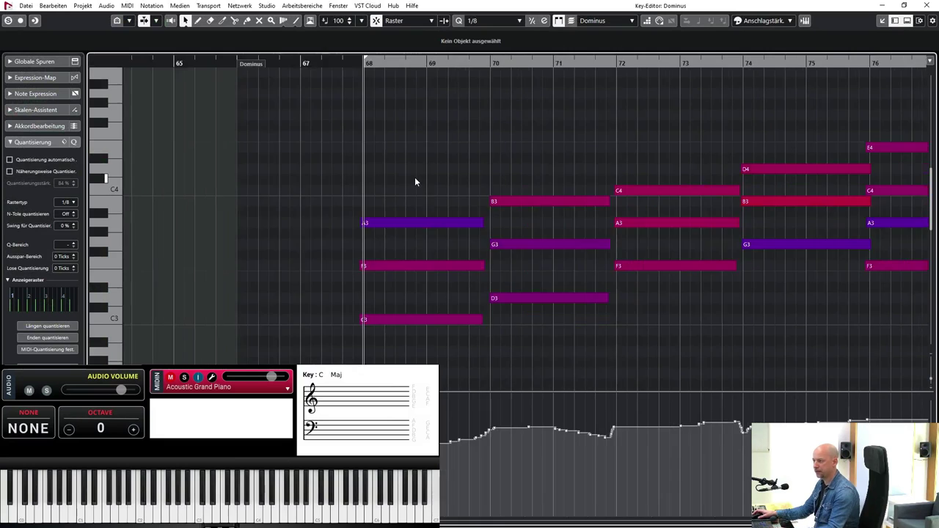
- Examine the Dominus chords up to bar 84, check the lowest notes at bars 76 and 80, and close the editor
{"action": "scroll", "coordinate": [414, 181], "scroll_direction": "right", "scroll_amount": 3}
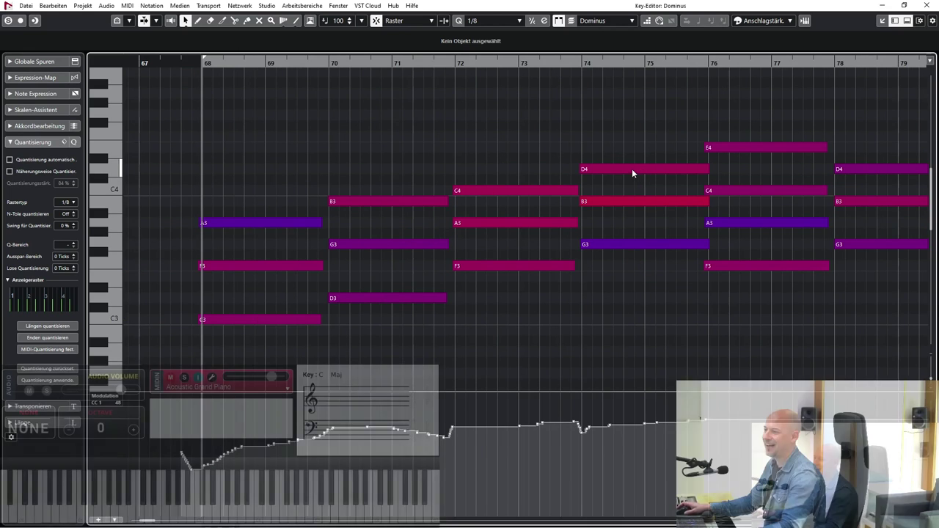
{"action": "scroll", "coordinate": [576, 164], "scroll_direction": "right", "scroll_amount": 4}
{"action": "scroll", "coordinate": [573, 164], "scroll_direction": "right", "scroll_amount": 1}
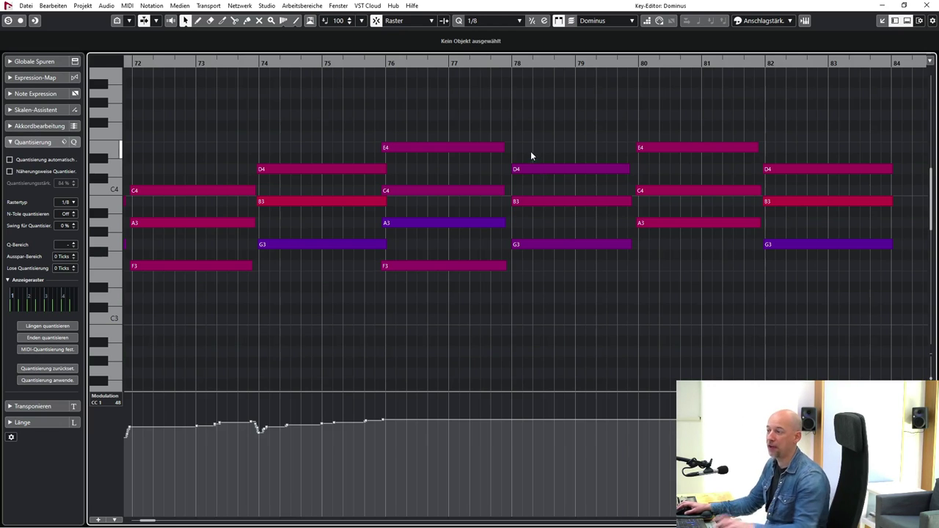
{"action": "scroll", "coordinate": [518, 156], "scroll_direction": "right", "scroll_amount": 3}
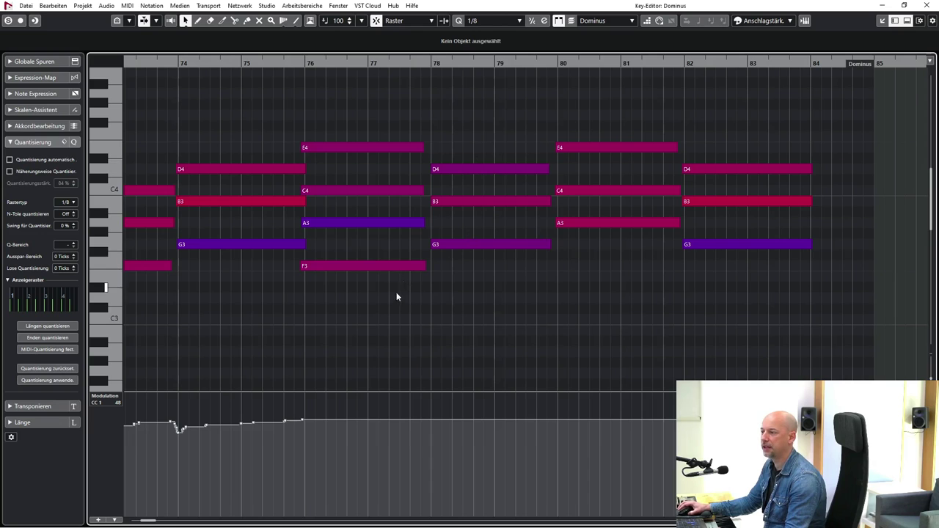
{"action": "left_click", "coordinate": [356, 267]}
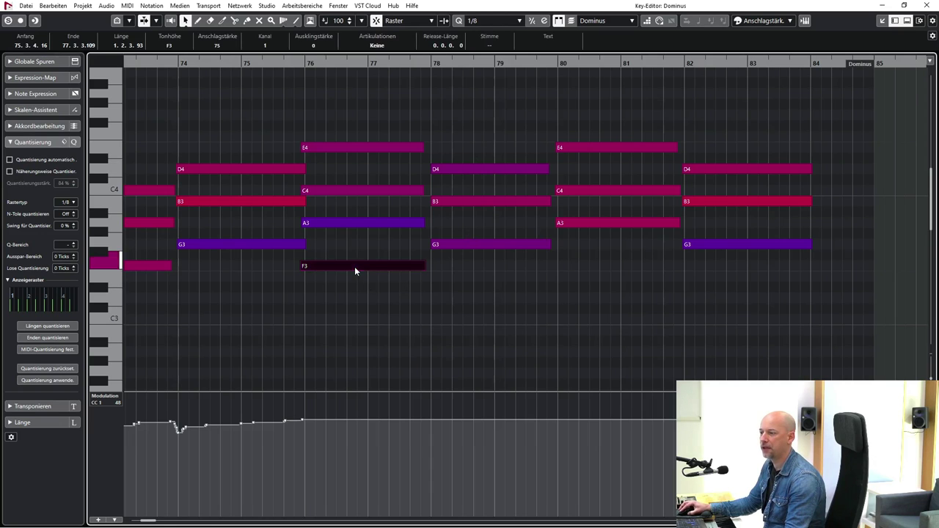
{"action": "left_click", "coordinate": [609, 222]}
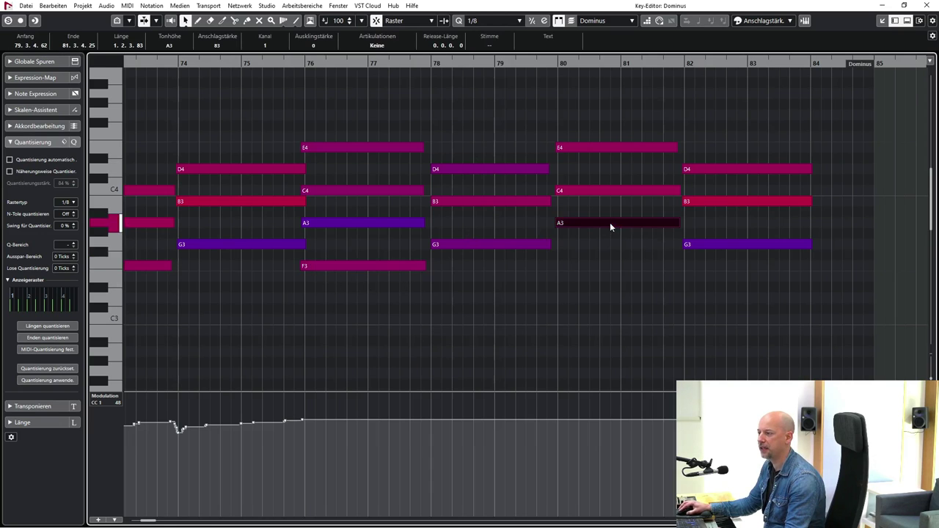
{"action": "left_click", "coordinate": [927, 5]}
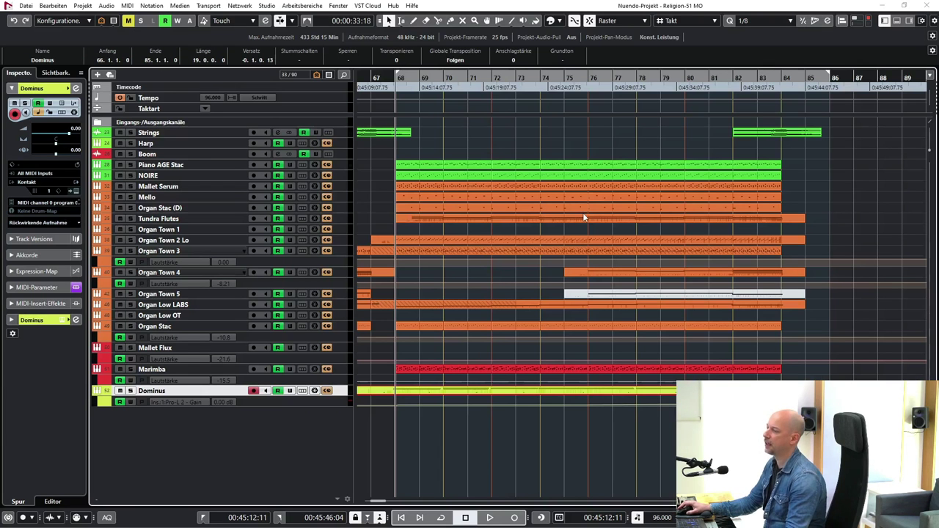
{"action": "left_click", "coordinate": [825, 185]}
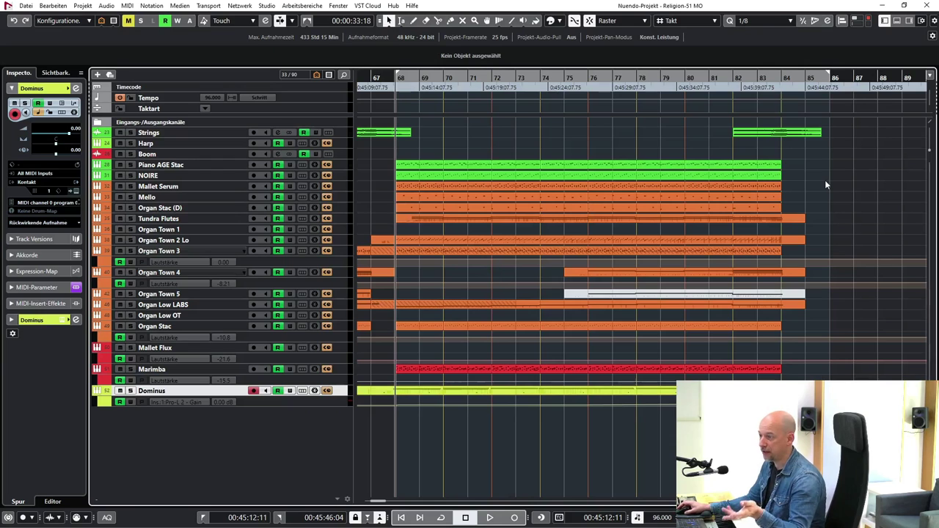
- Play Organ Town 3 soloed from bar 75, play Organ Town 2 Lo soloed up to about bar 84, stop playback and clear the solo
{"action": "left_click", "coordinate": [187, 240]}
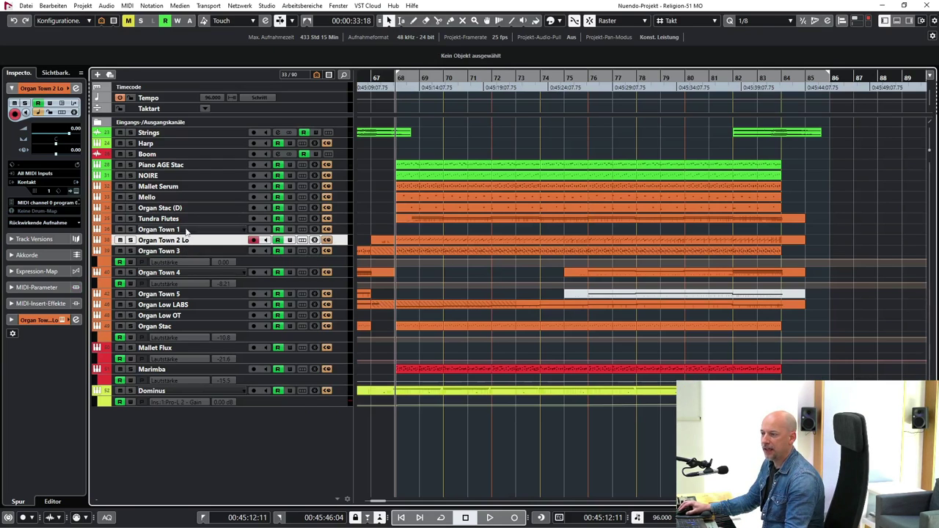
{"action": "left_click", "coordinate": [189, 251]}
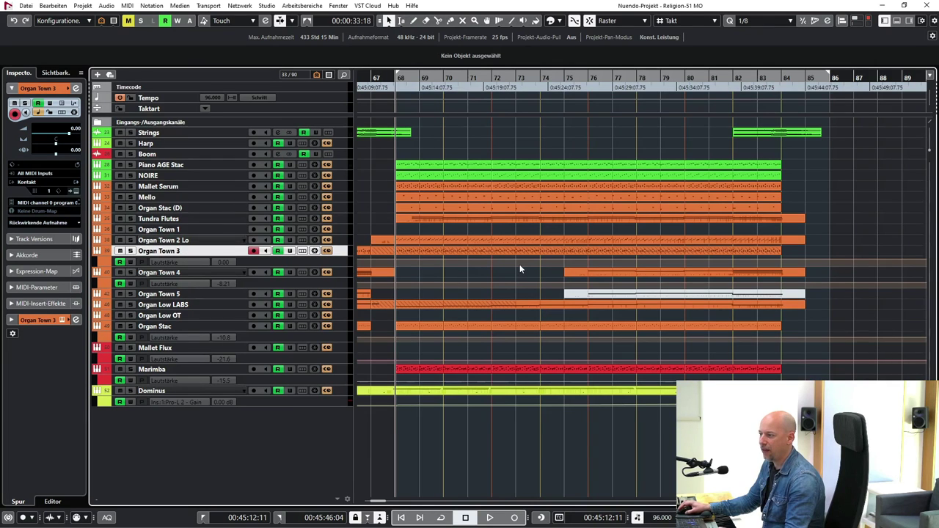
{"action": "left_click", "coordinate": [565, 78]}
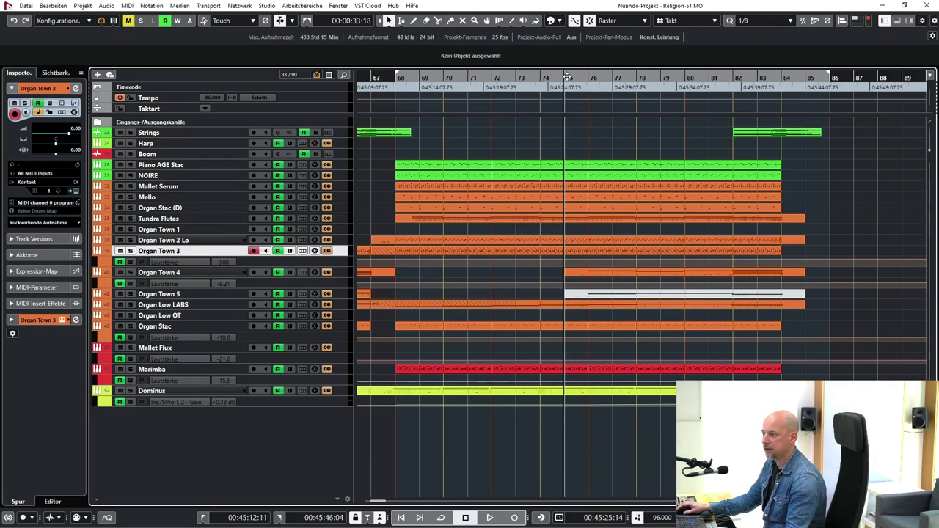
{"action": "key", "text": "space"}
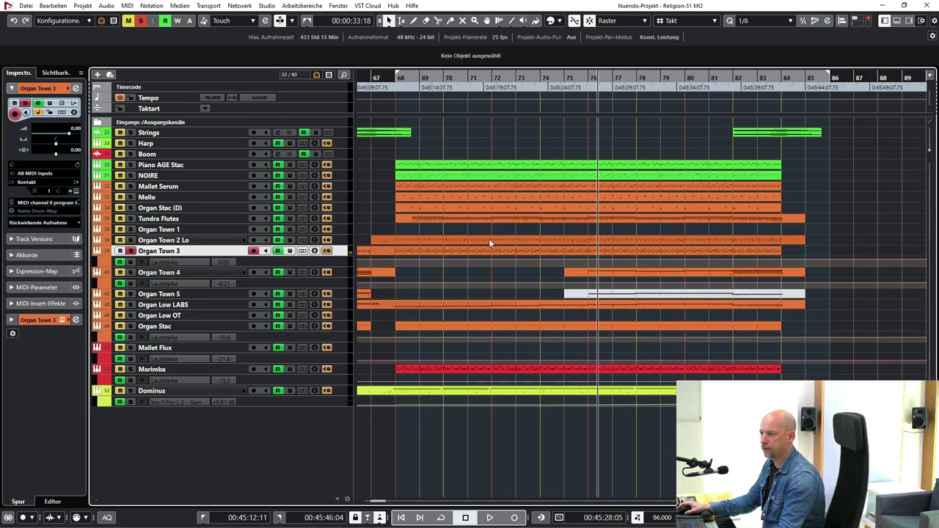
{"action": "left_click", "coordinate": [163, 240]}
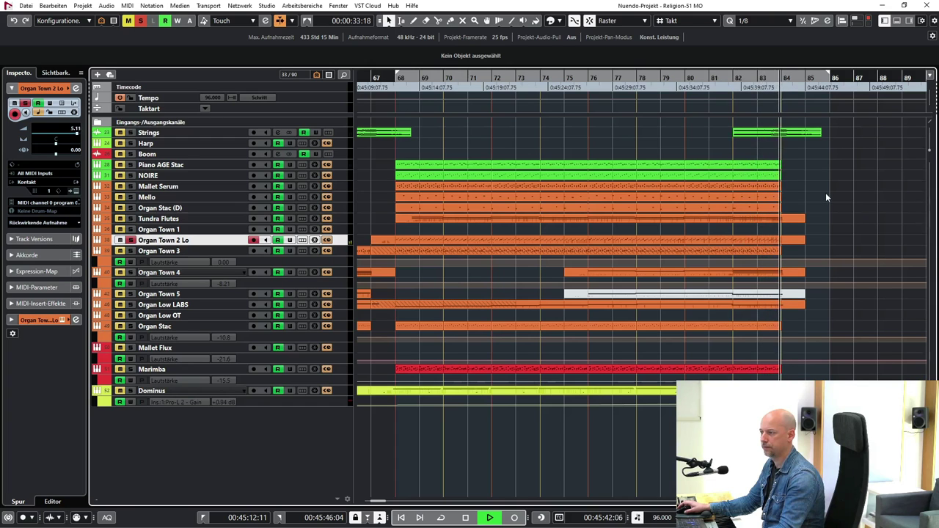
{"action": "key", "text": "space"}
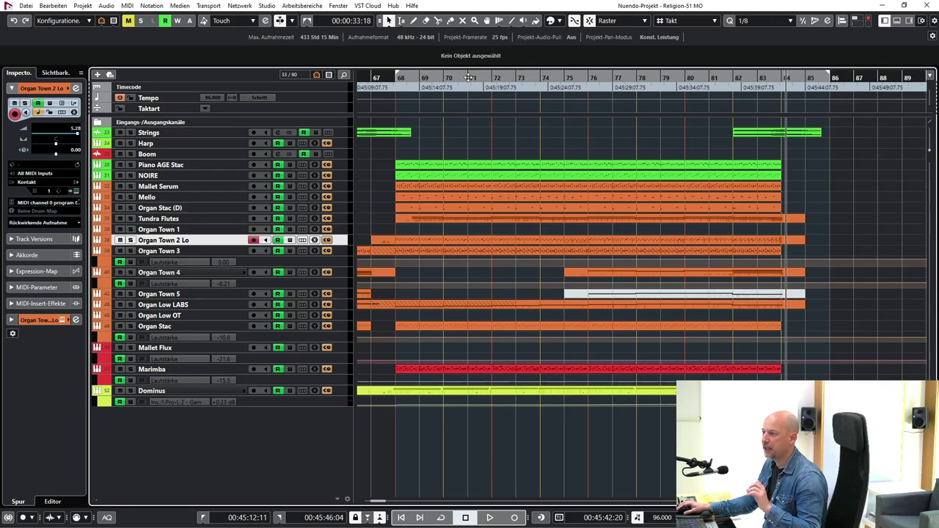
- Open the Organ Town 2 part in the Key Editor, examine its notes and modulation curve up to the end, and close it
{"action": "double_click", "coordinate": [666, 239]}
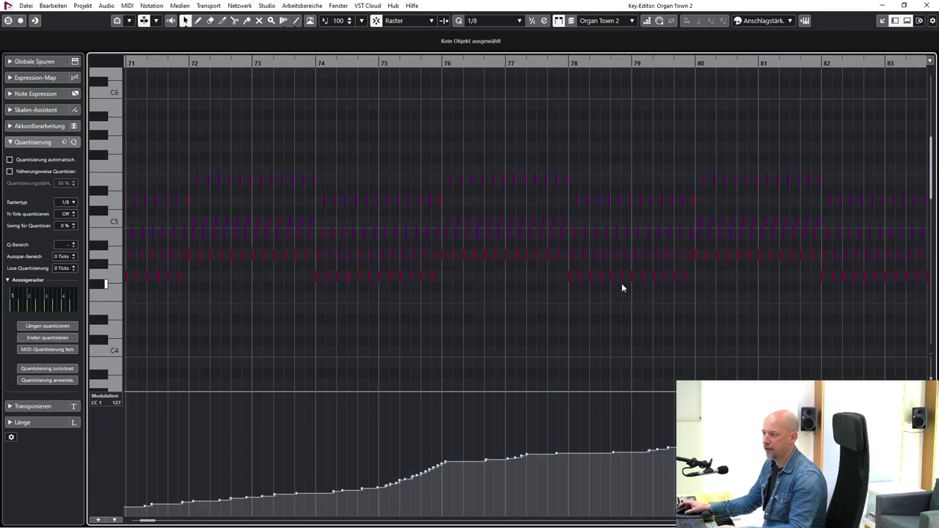
{"action": "scroll", "coordinate": [602, 285], "scroll_direction": "right", "scroll_amount": 6}
{"action": "scroll", "coordinate": [602, 289], "scroll_direction": "right", "scroll_amount": 2}
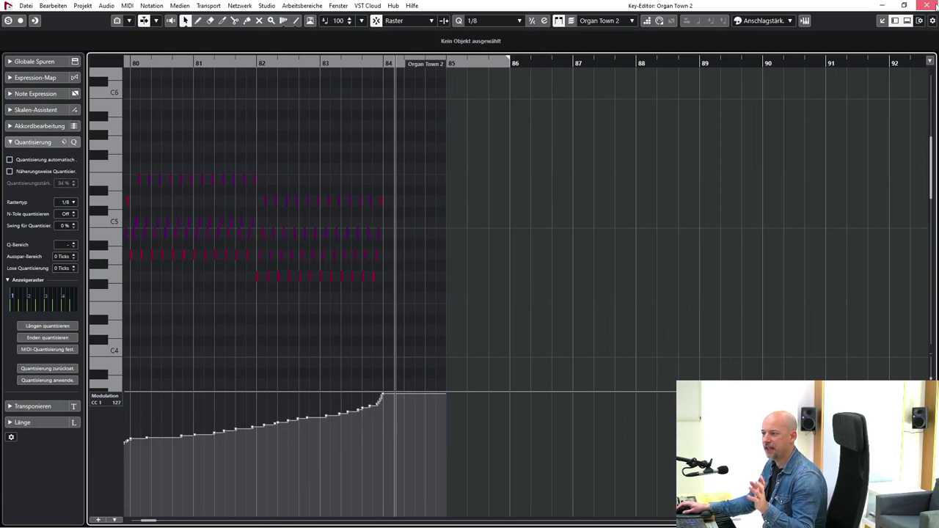
{"action": "left_click", "coordinate": [927, 5]}
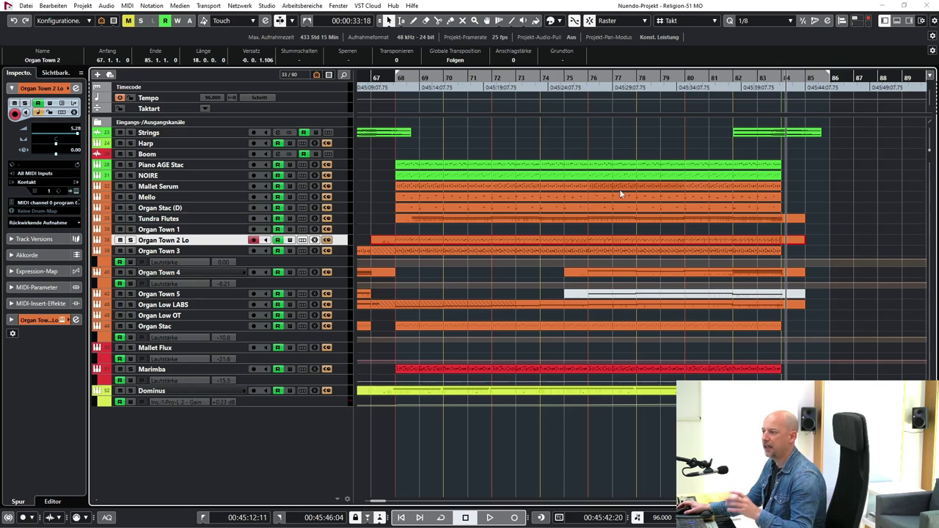
- Play from bar 75 to about bar 85 with all tracks audible, stop playback and select the Strings track
{"action": "left_click", "coordinate": [564, 78]}
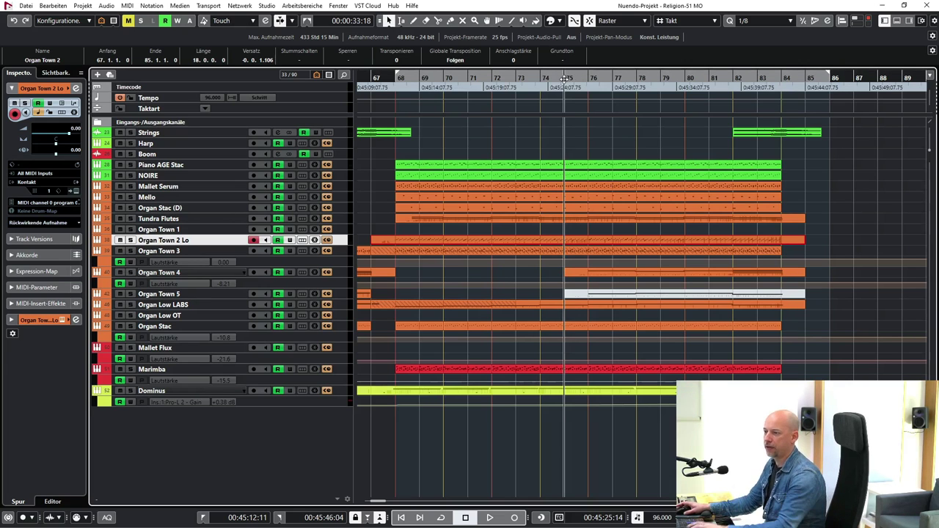
{"action": "key", "text": "space"}
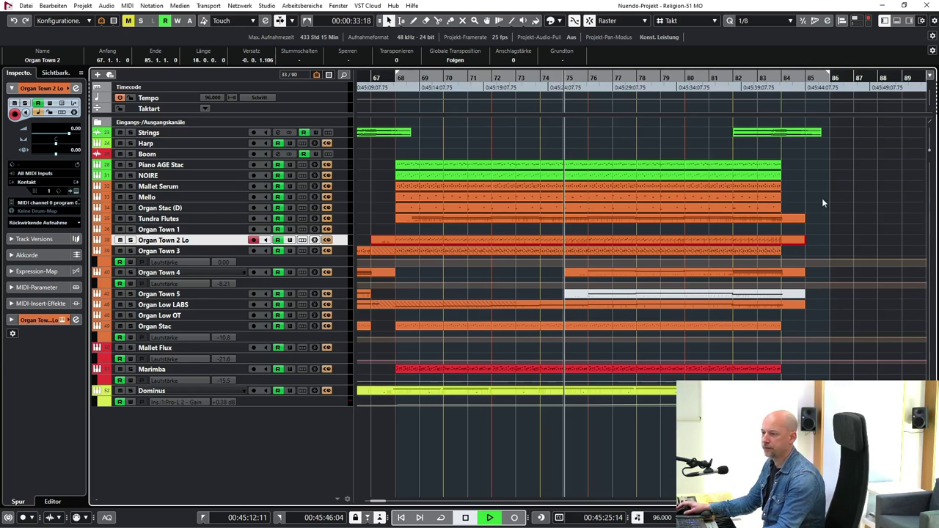
{"action": "left_click", "coordinate": [872, 195]}
{"action": "scroll", "coordinate": [856, 190], "scroll_direction": "right", "scroll_amount": 2}
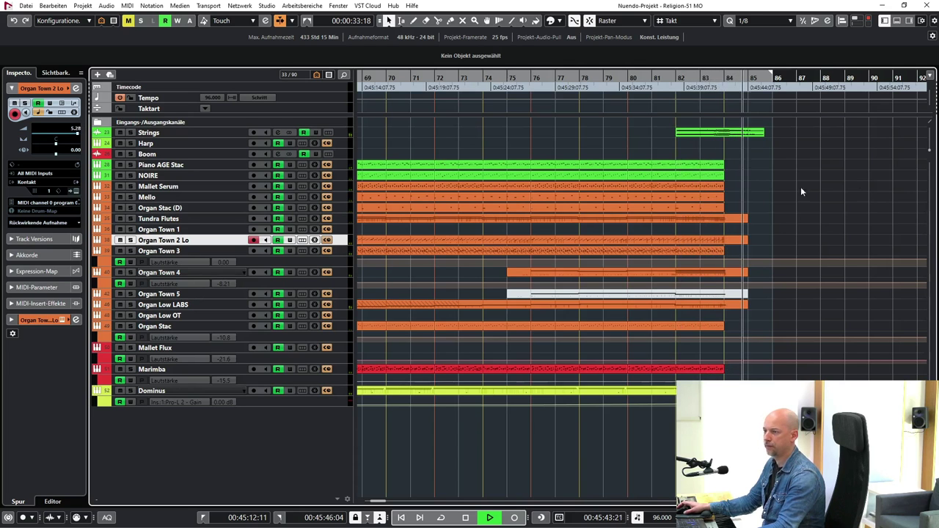
{"action": "key", "text": "space"}
{"action": "left_click", "coordinate": [209, 135]}
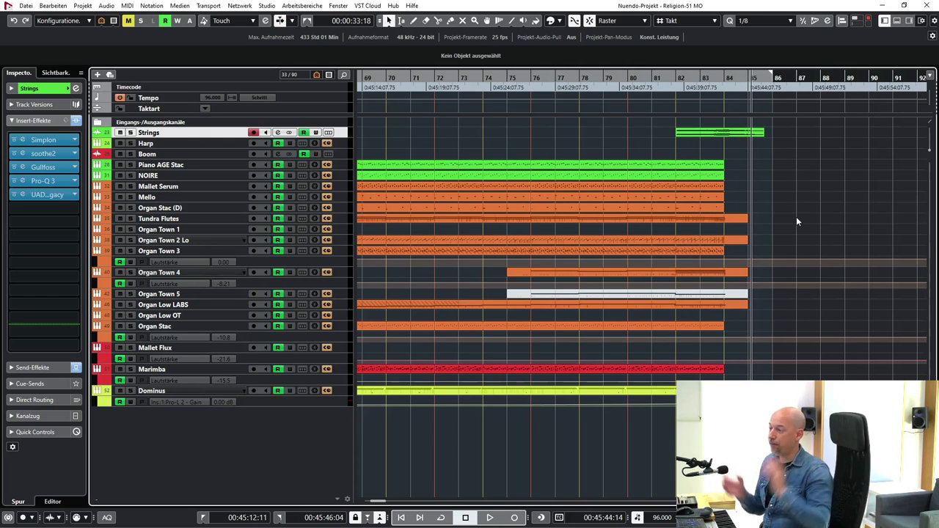